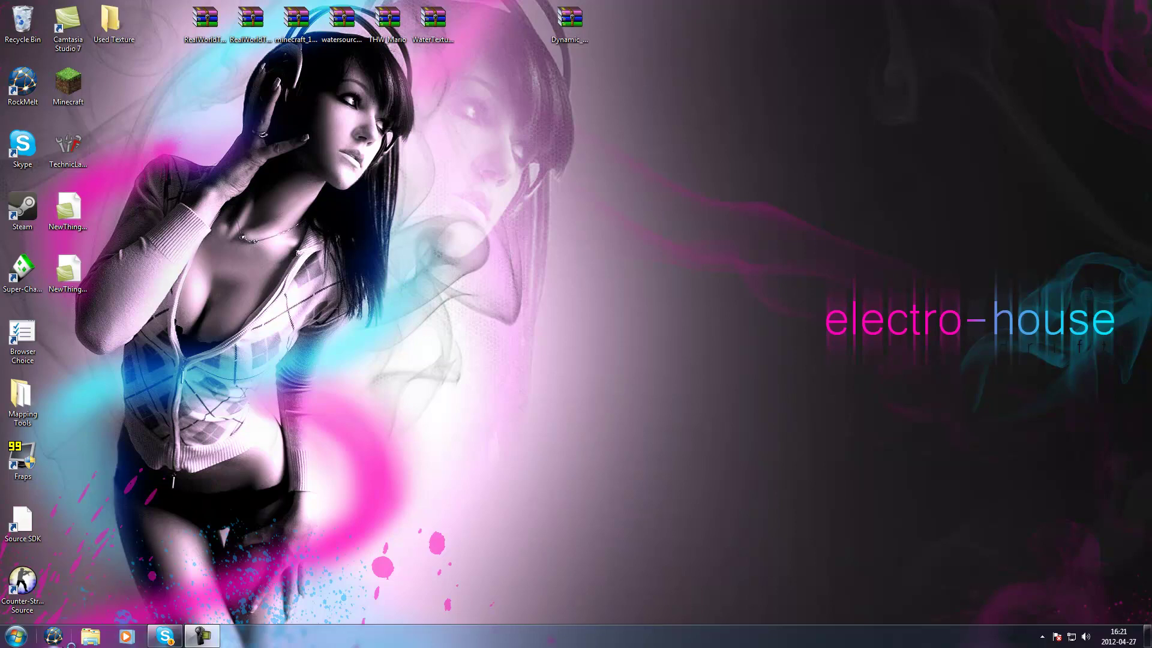
Launch RockMelt and reach gamebanana.com by entering 'gamebanana' in the address bar
left_click(53, 636)
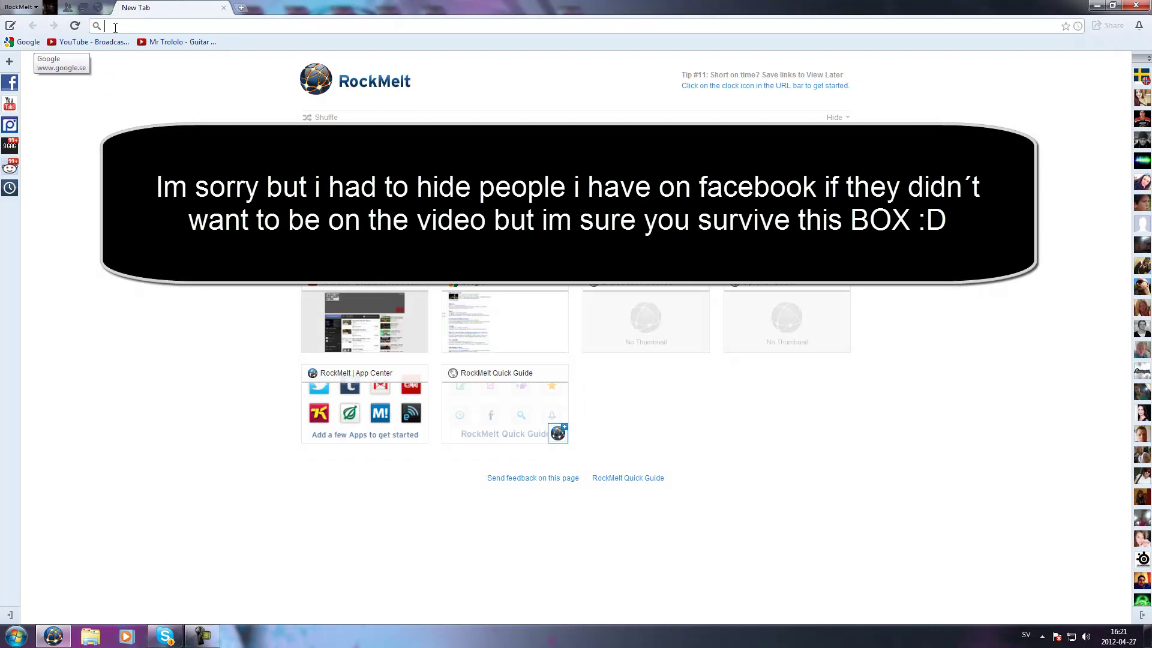
type("gamebana")
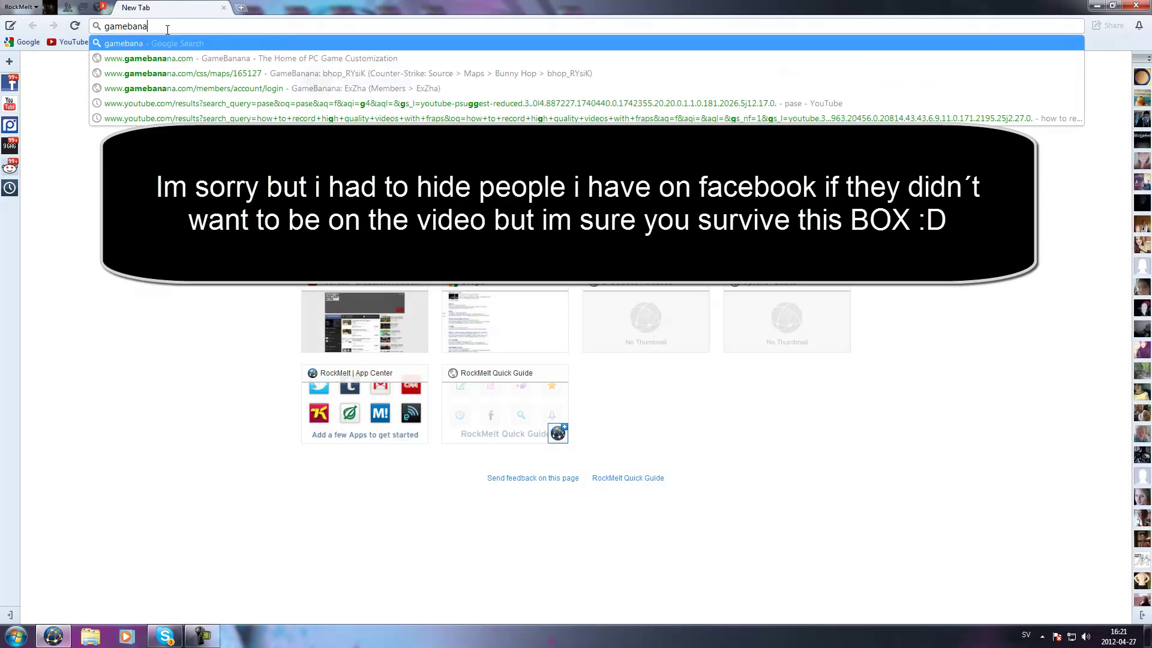
type("na")
key("Return")
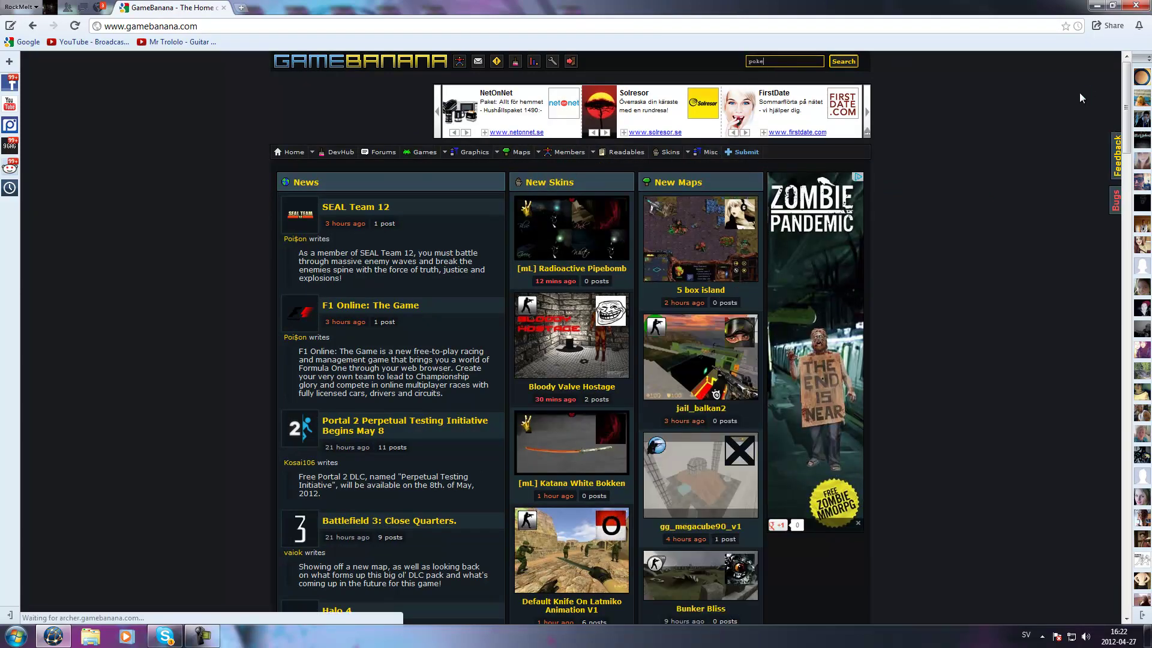
Complete the pokémon search on GameBanana and filter the results to Skins
type("mon")
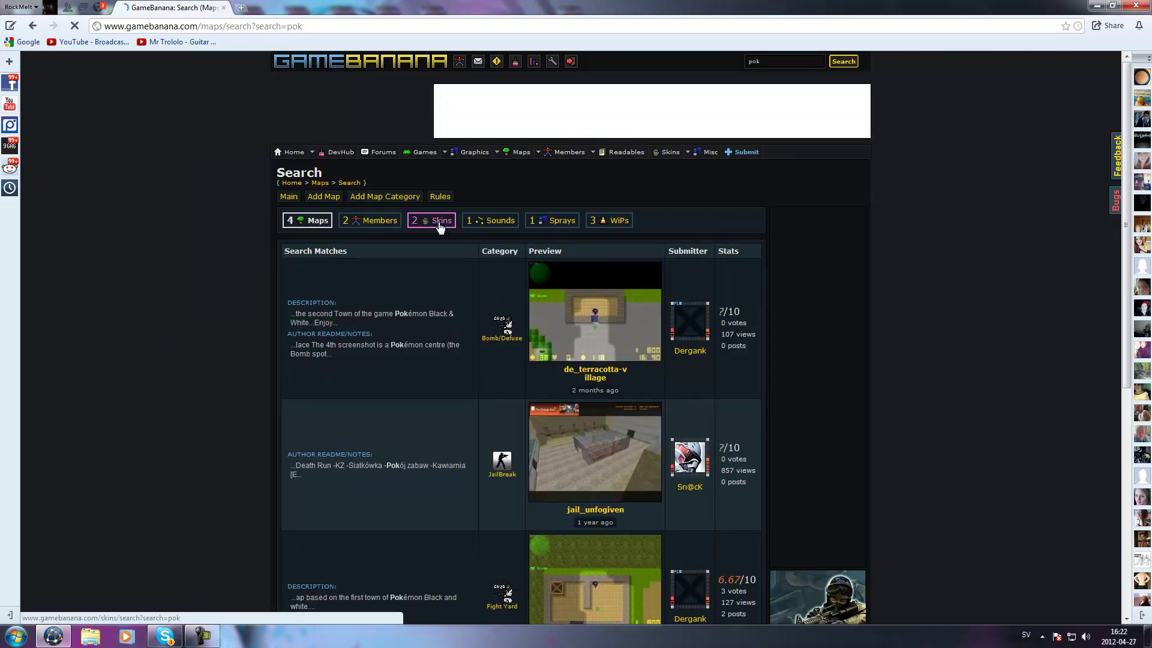
left_click(438, 223)
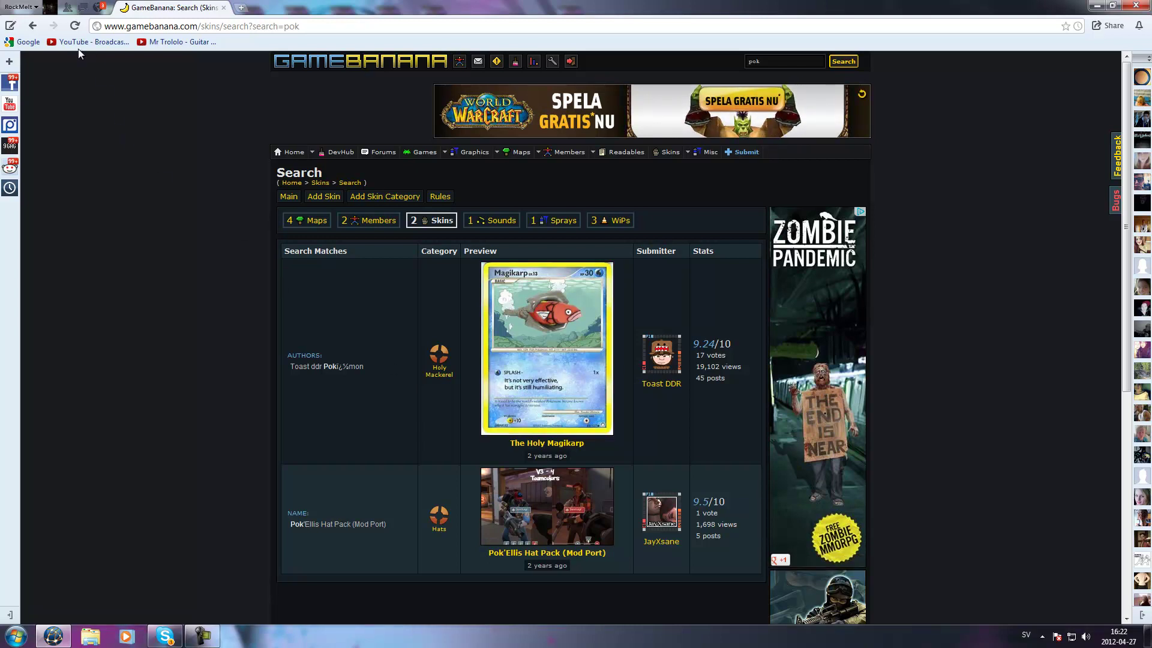
Search Google for 'pokémon texture'
left_click(28, 42)
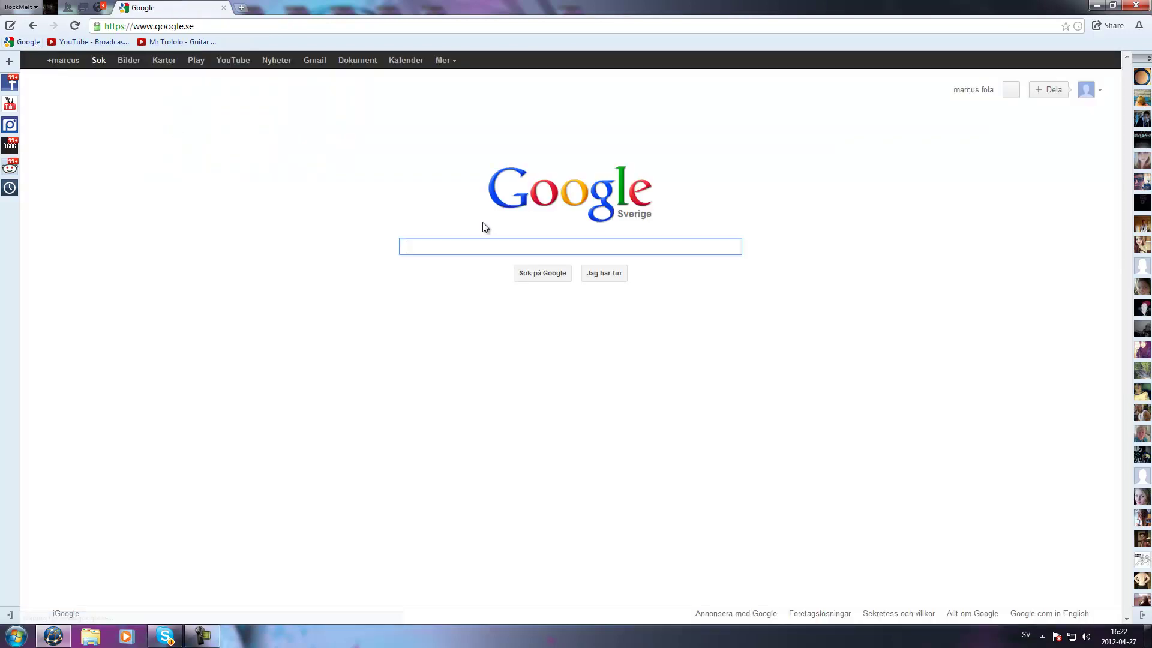
type("poke")
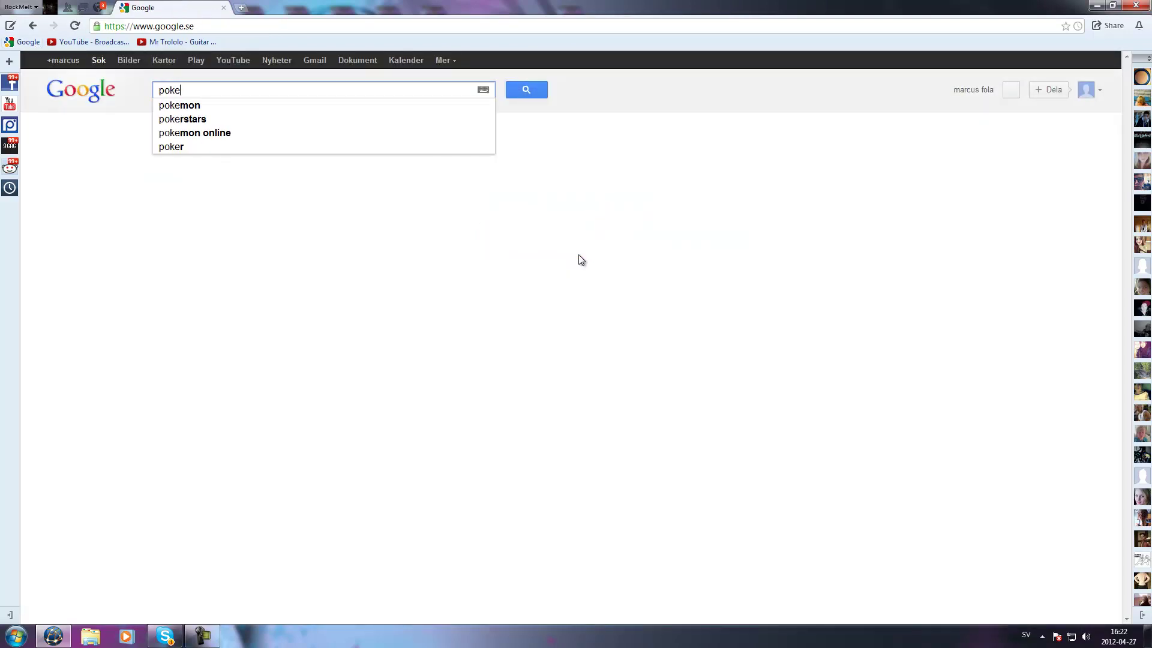
key("BackSpace")
type("é")
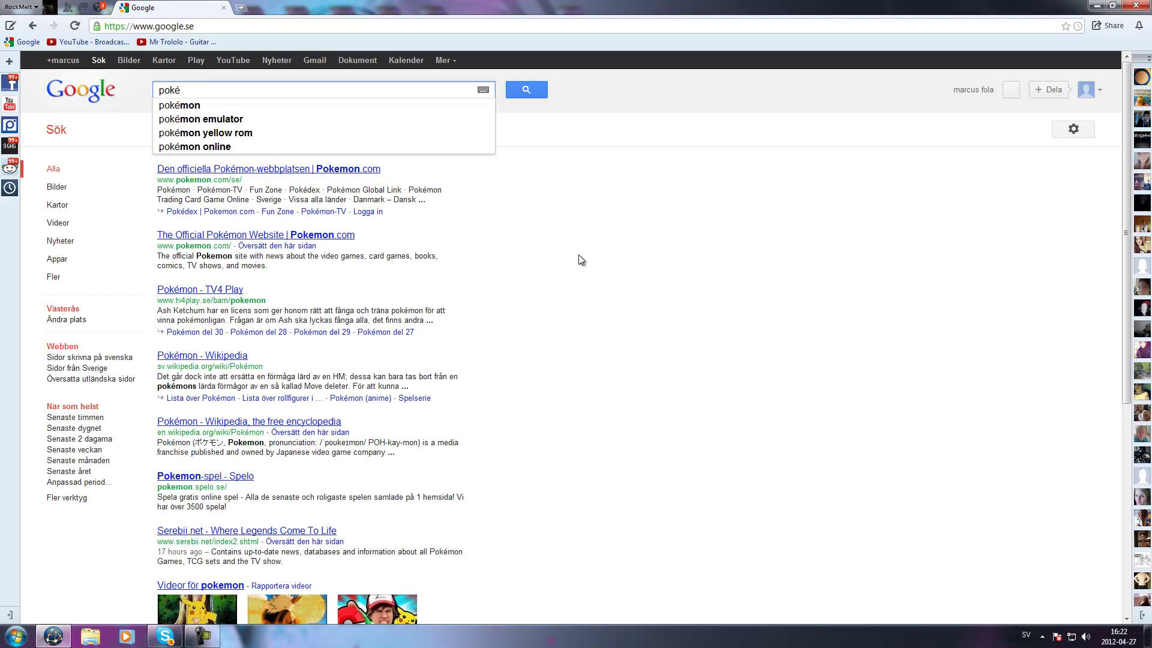
type("m")
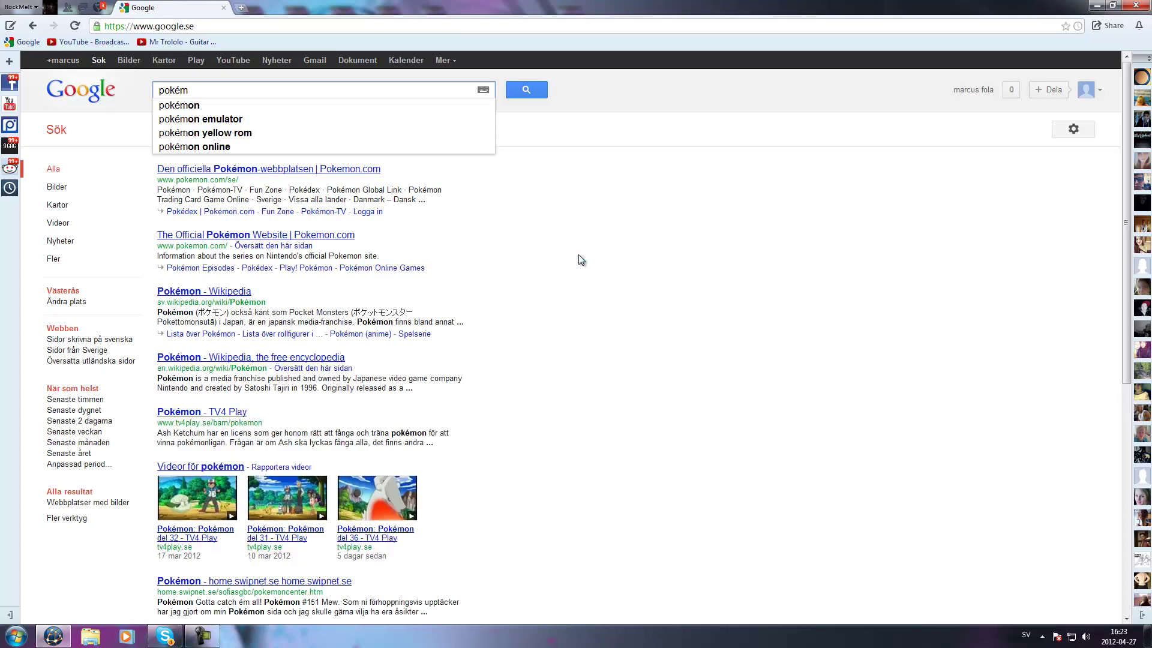
type("on")
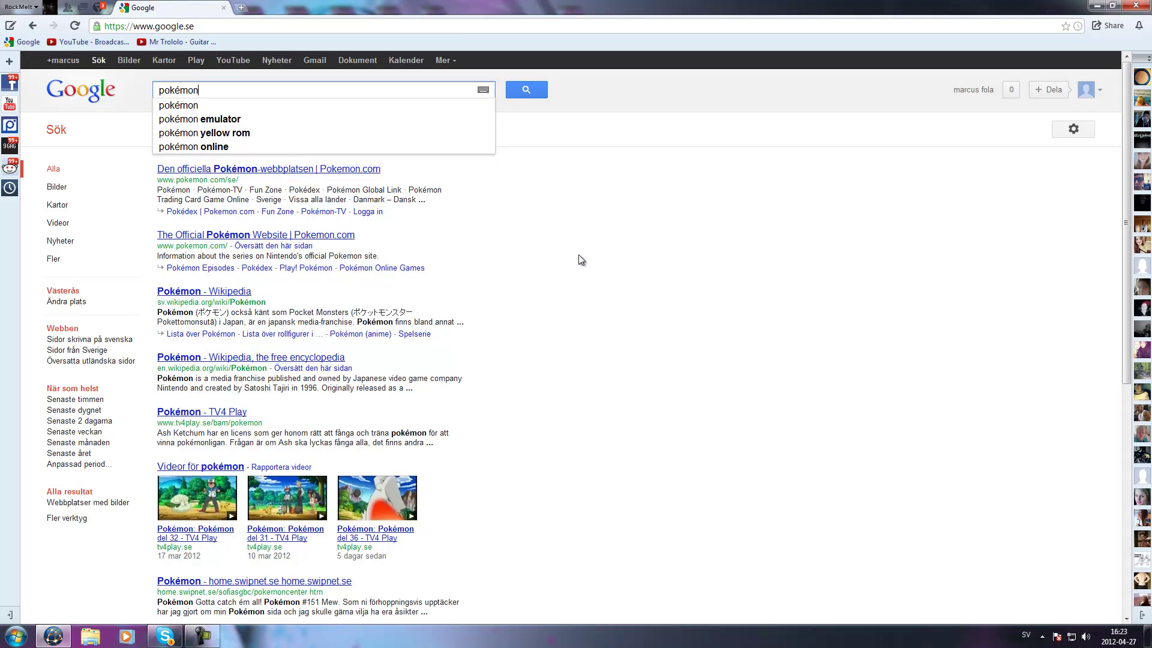
type(" texture")
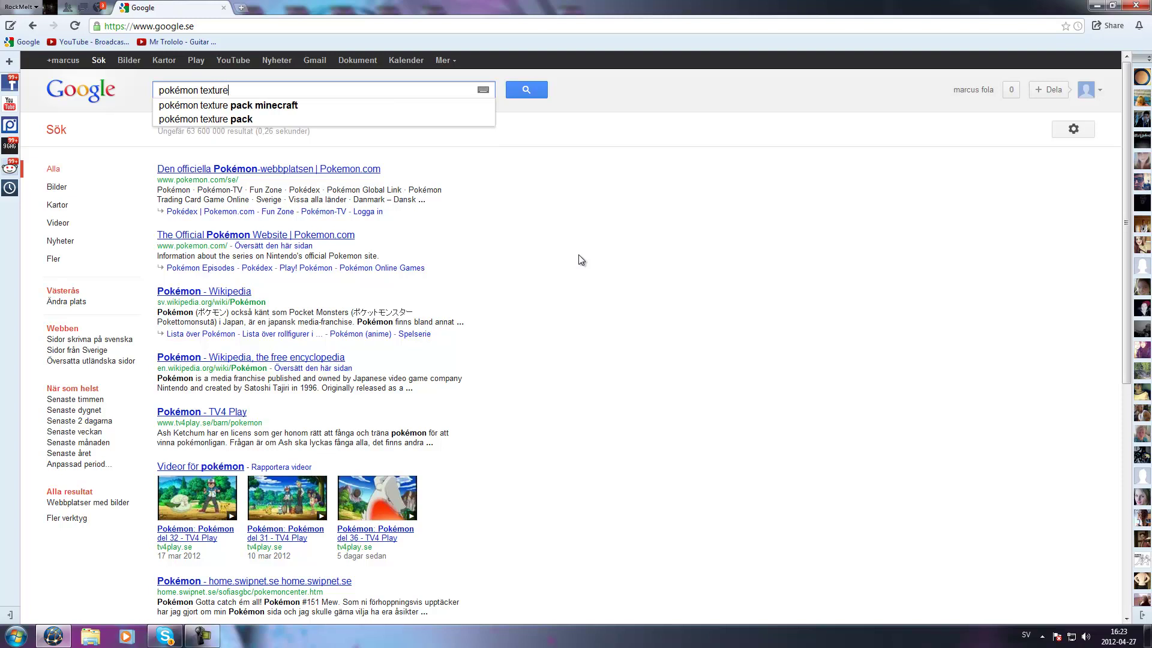
key("Return")
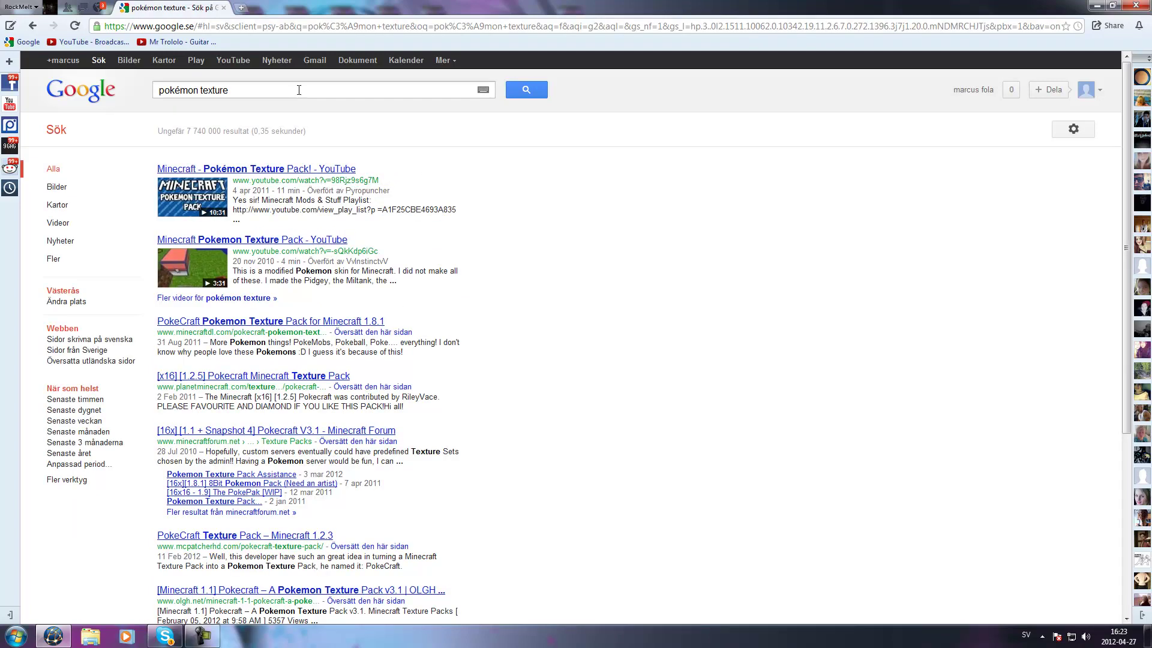
Extend the query to 'pokémon texture Hammer Editor', then select the page address
left_click(316, 84)
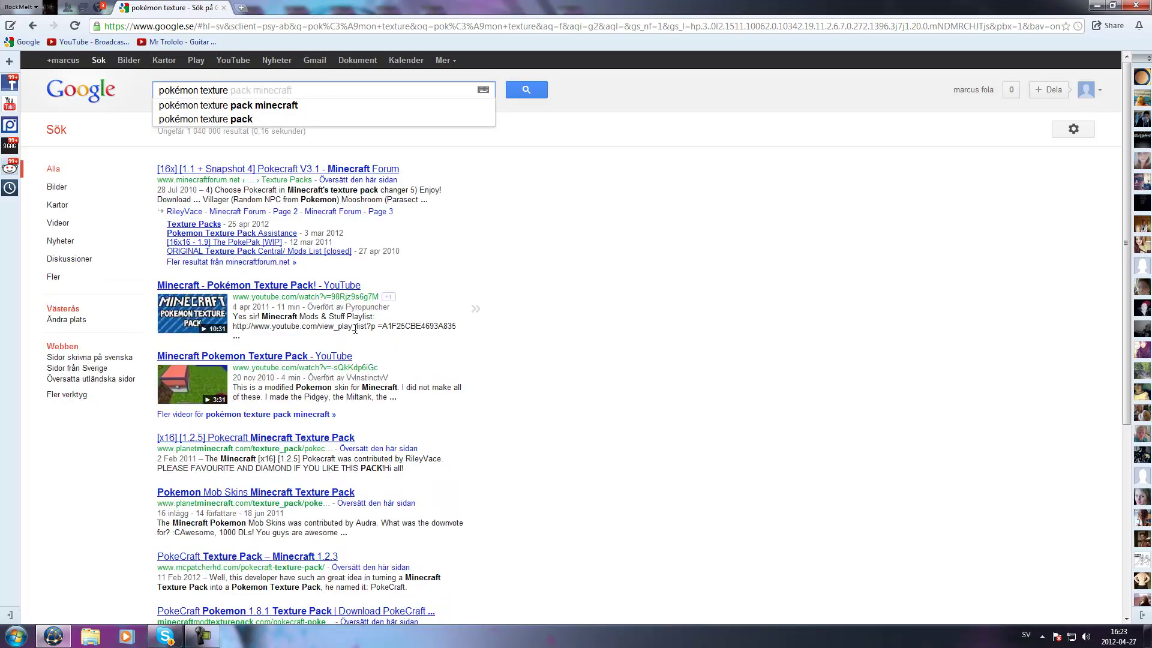
type("HE")
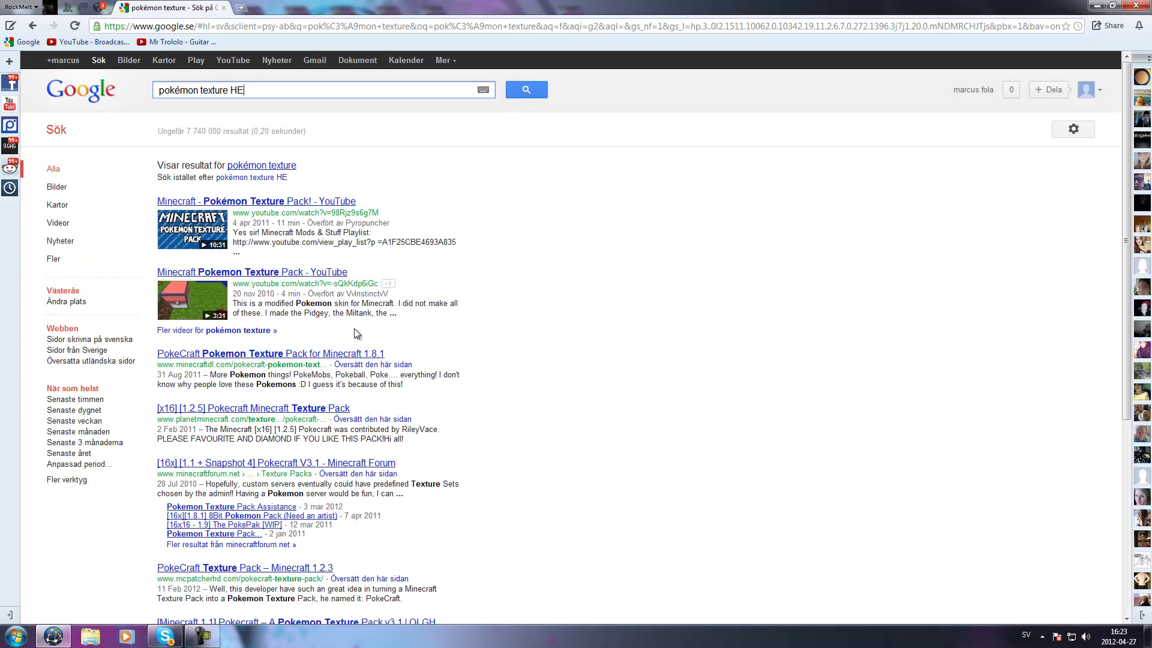
key("BackSpace")
type("ammer ")
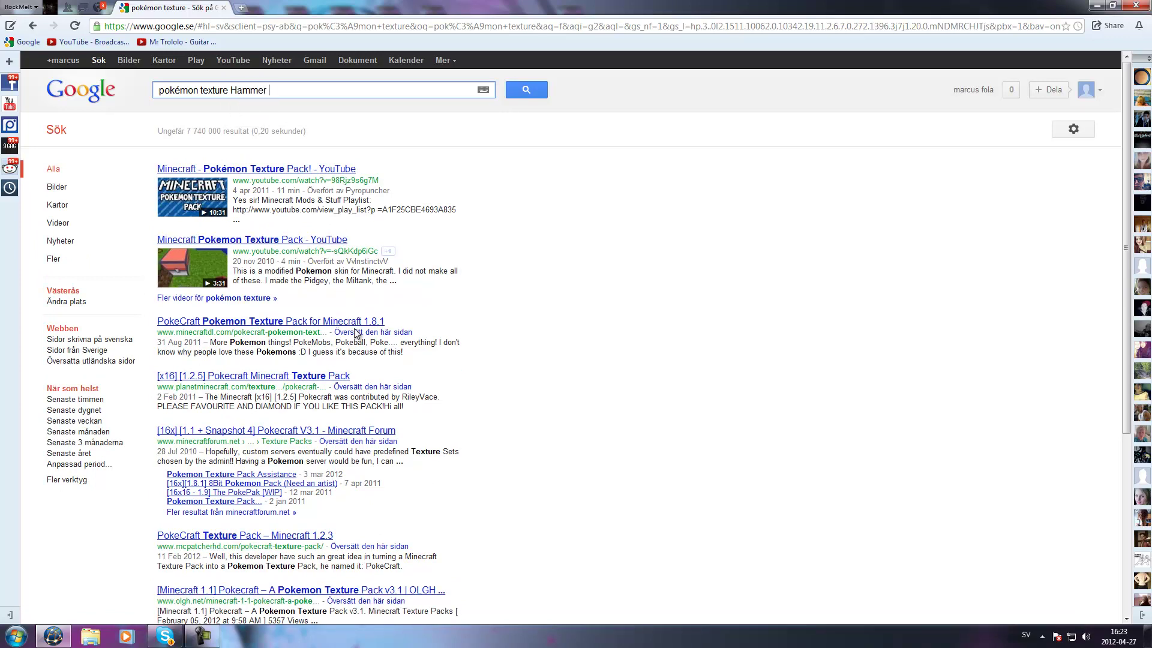
type("Editor")
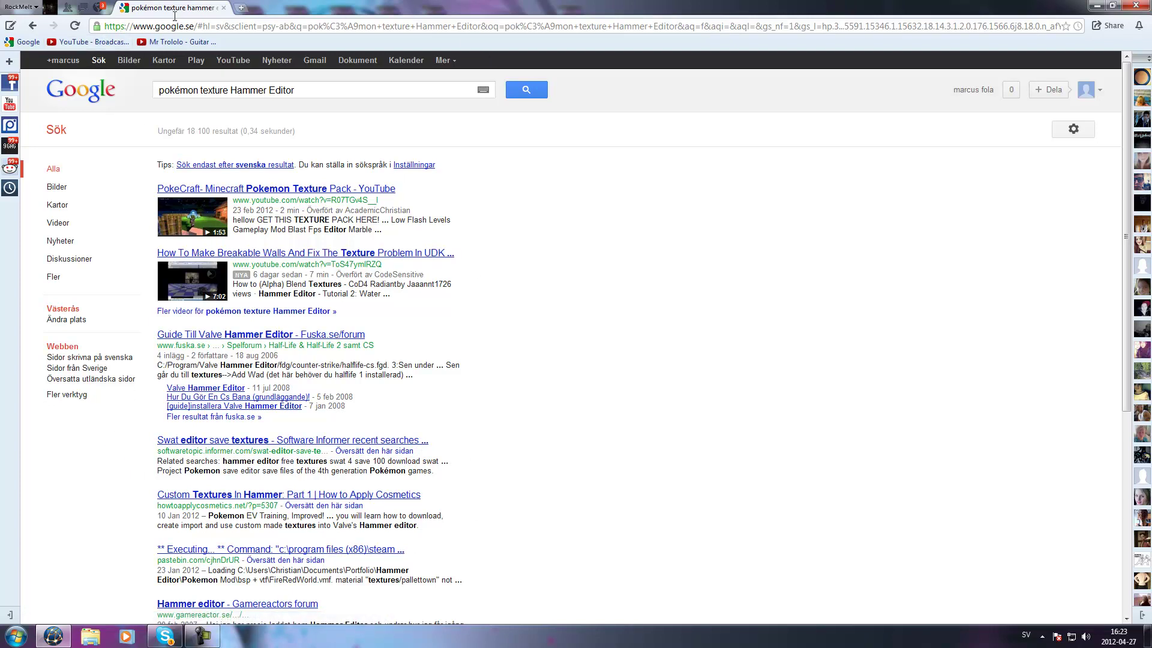
double_click(228, 28)
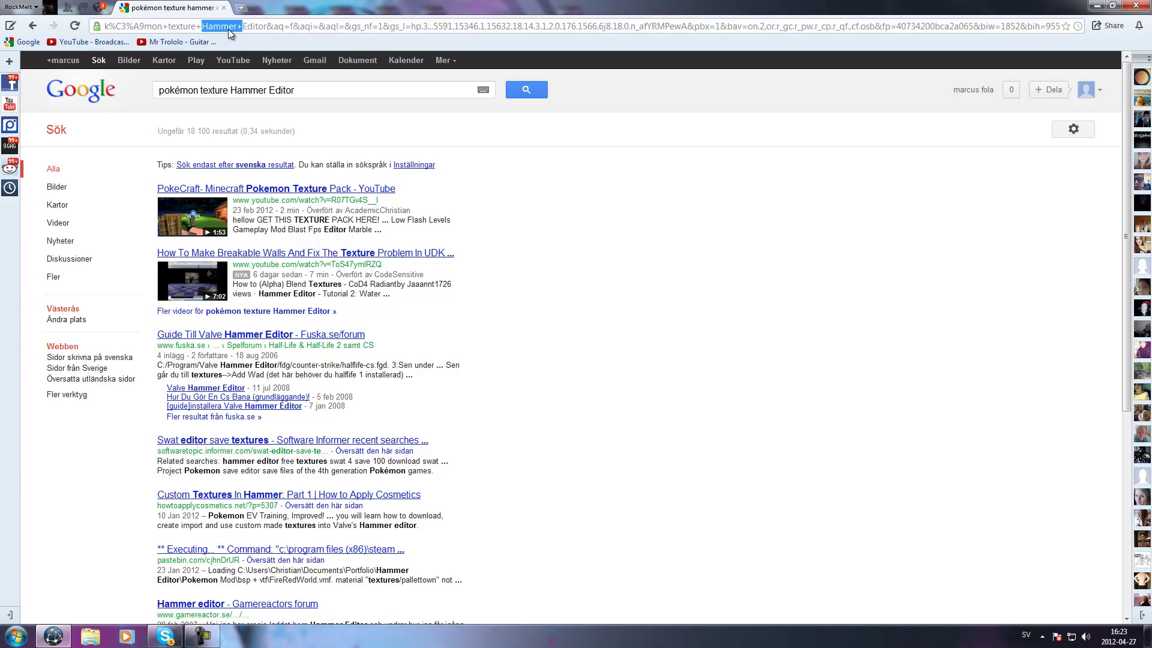
triple_click(233, 26)
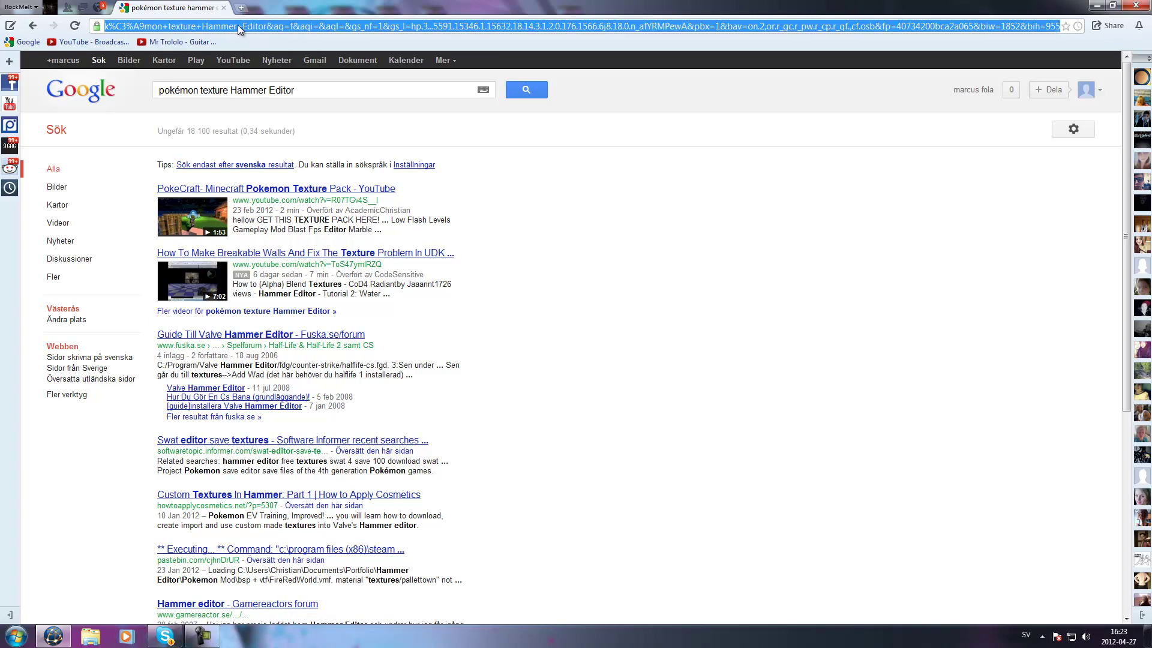
Open gamebanana.com, search it for terraria and then digimon, and return to the home page
type("game")
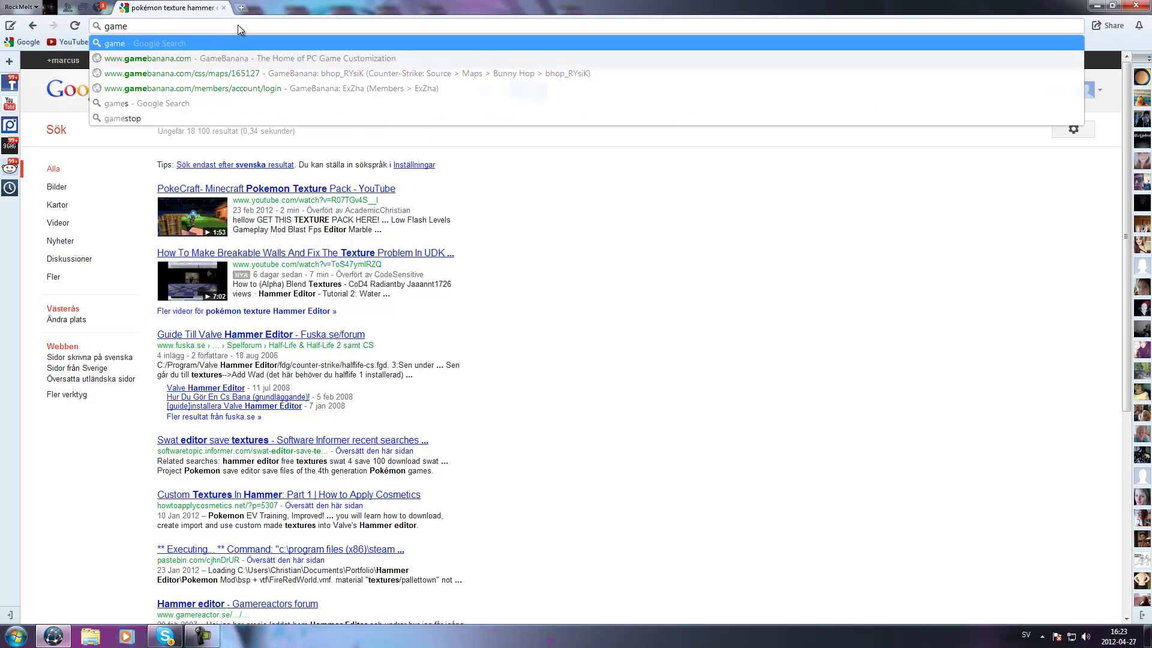
type("banana")
key("Return")
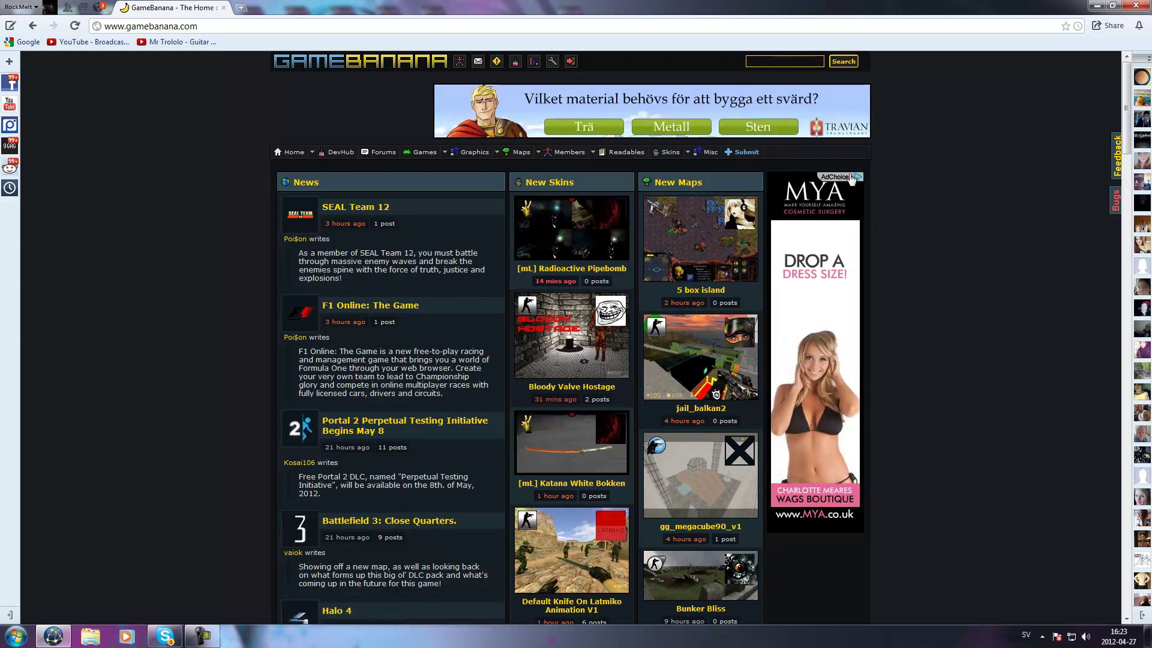
type("terraria")
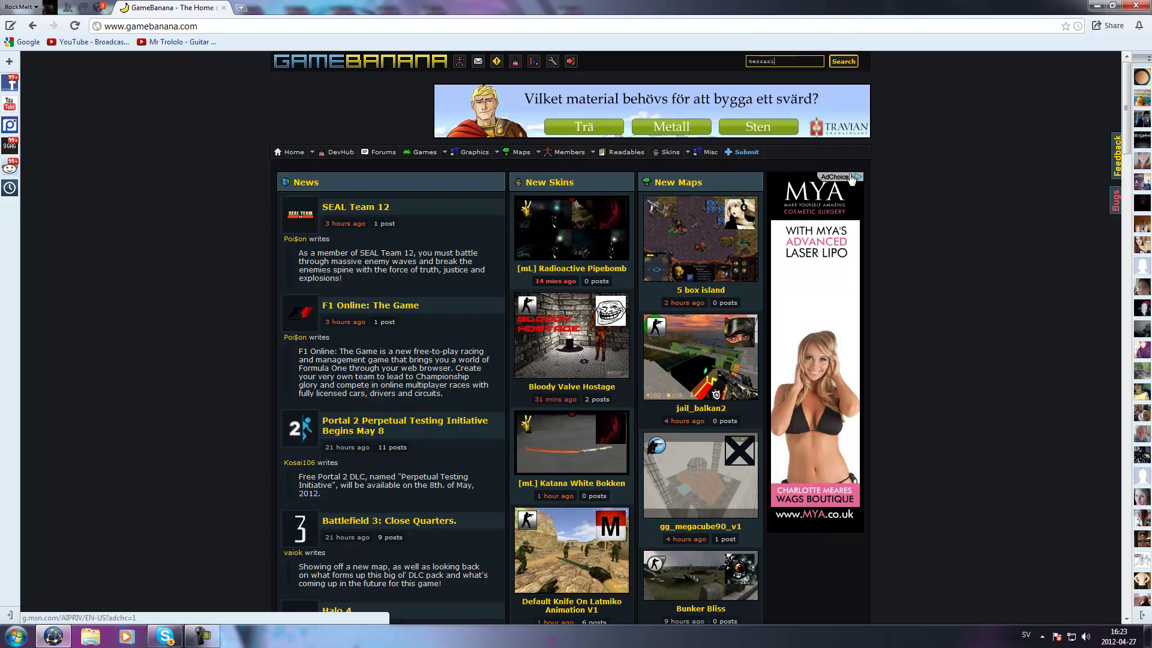
key("Return")
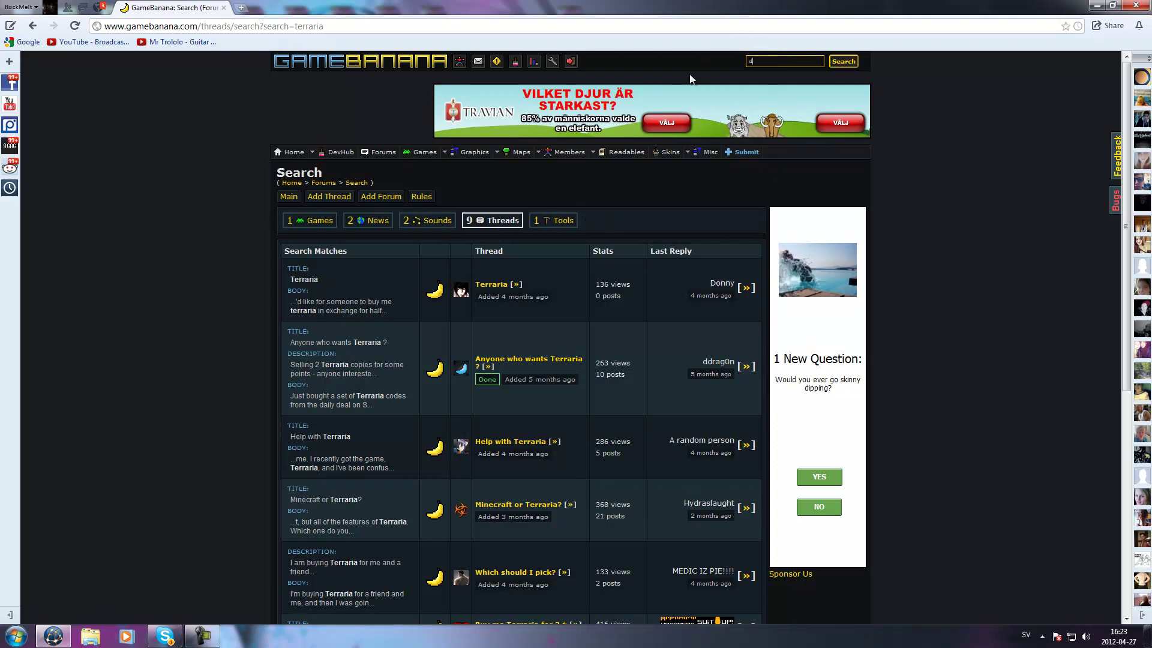
type("digimon")
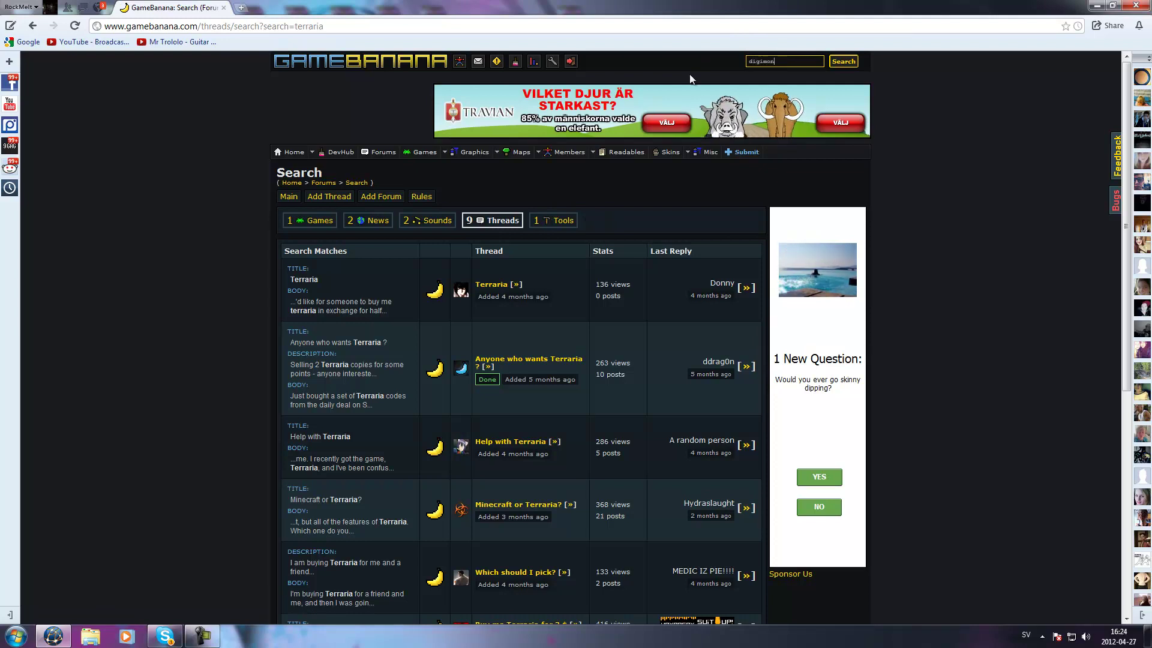
key("Return")
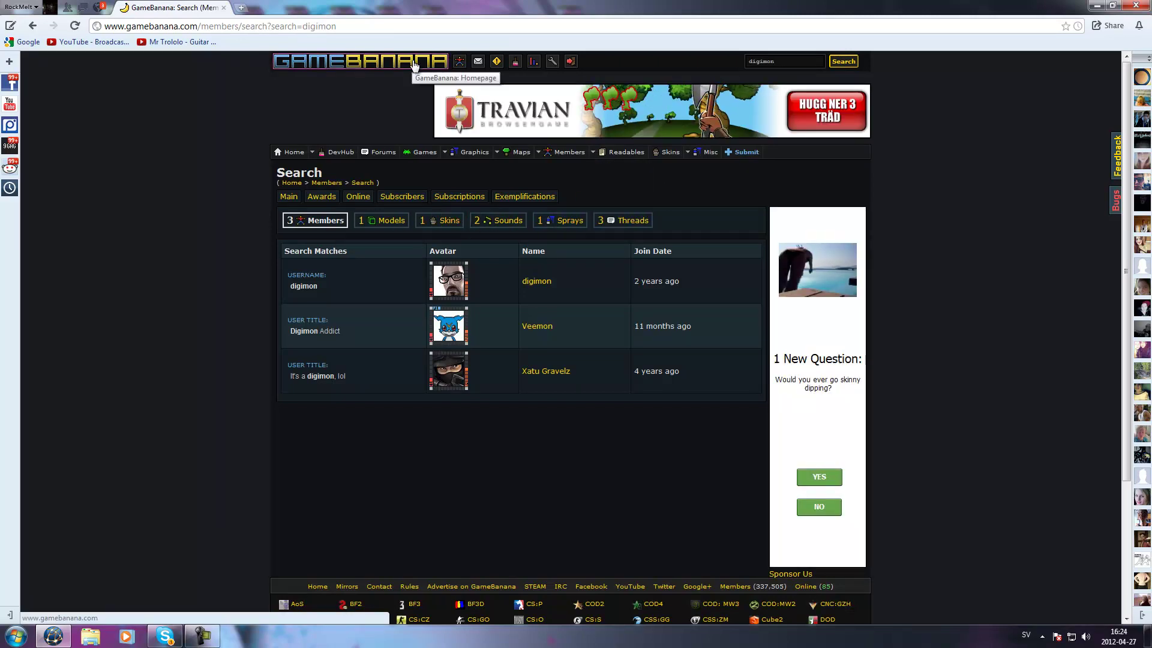
left_click(471, 154)
mouse_move(315, 153)
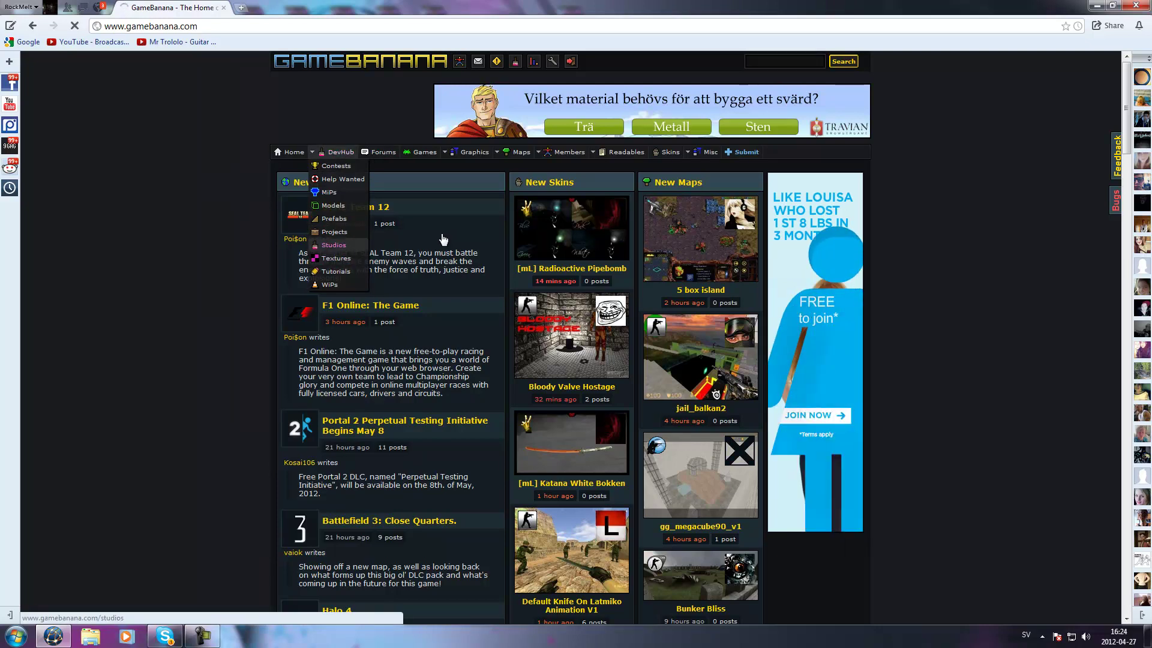
Open GameBanana's Textures section and browse down its first page of listings
left_click(360, 258)
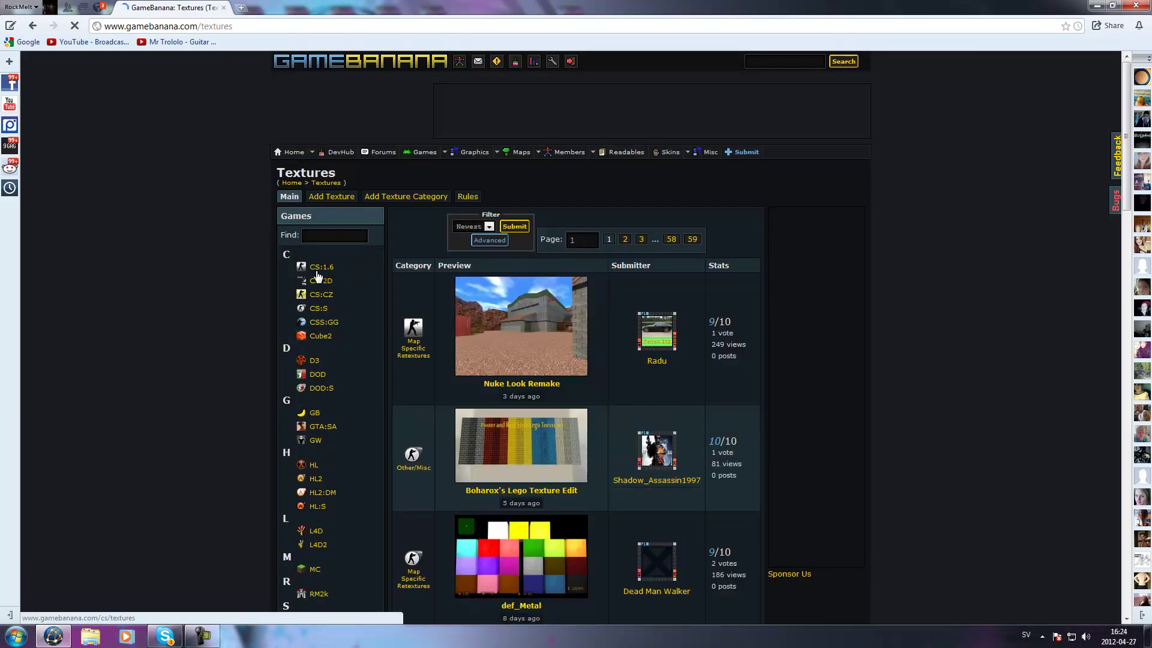
scroll(279, 258, "down", 1)
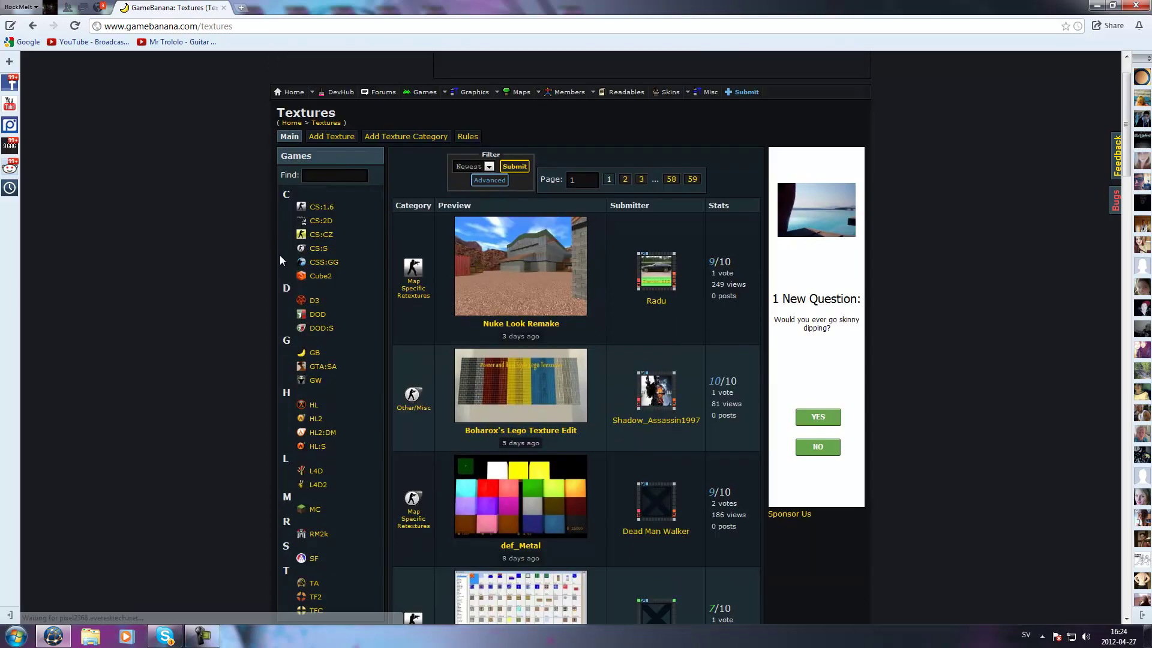
scroll(277, 260, "down", 2)
scroll(276, 254, "down", 2)
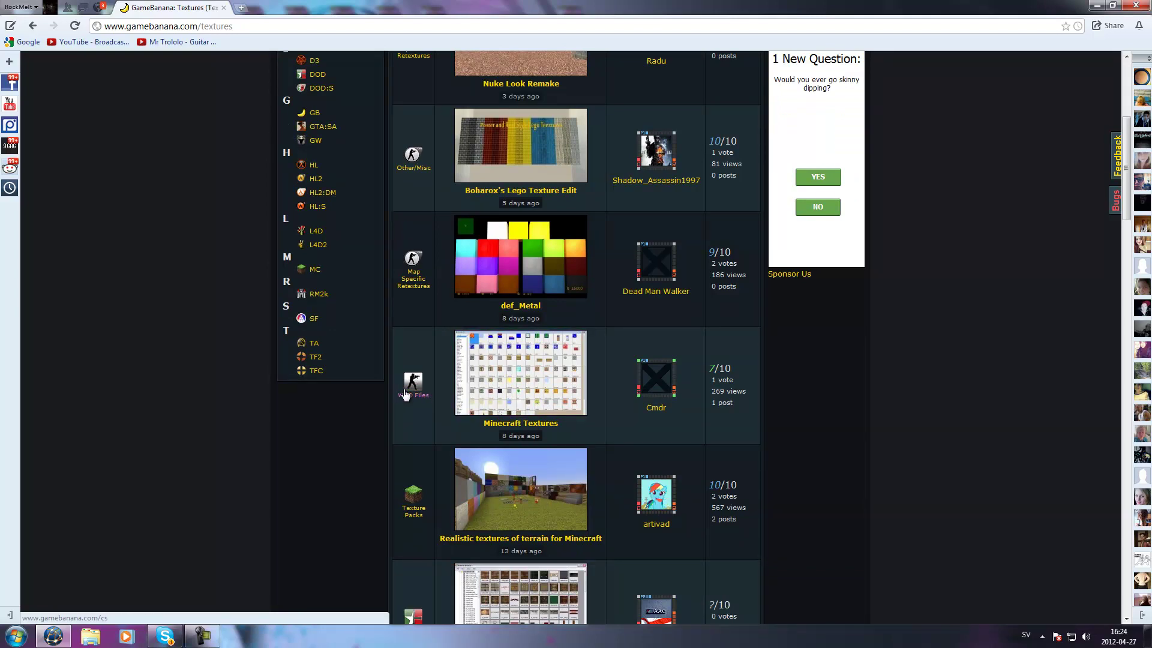
scroll(354, 401, "down", 1)
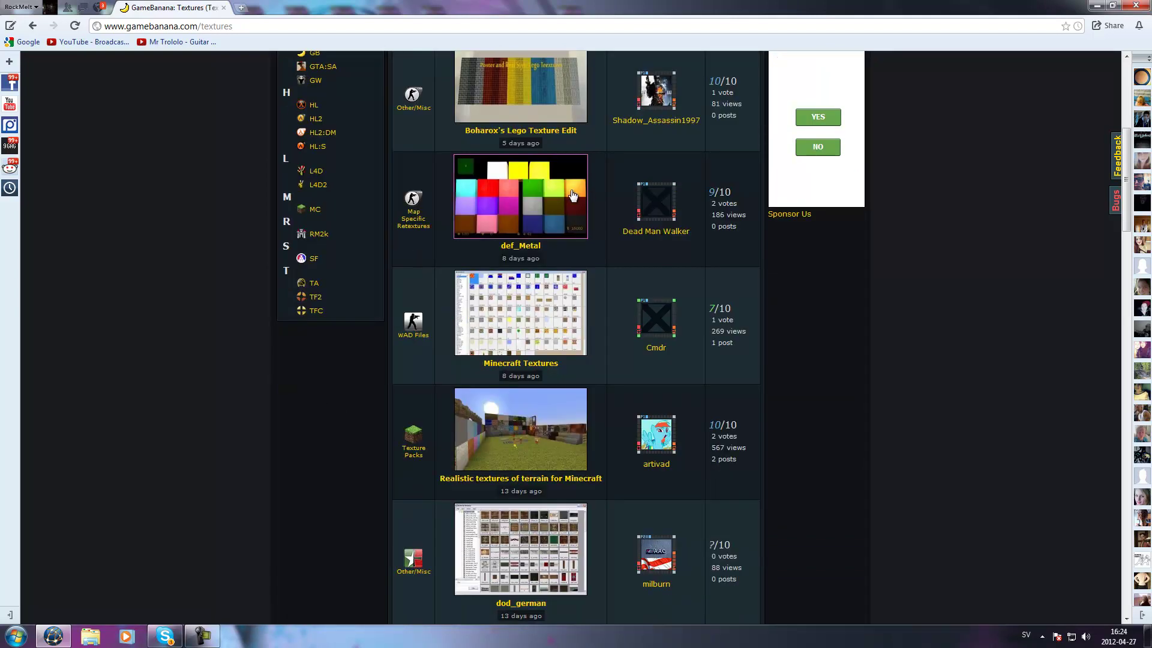
scroll(299, 313, "down", 3)
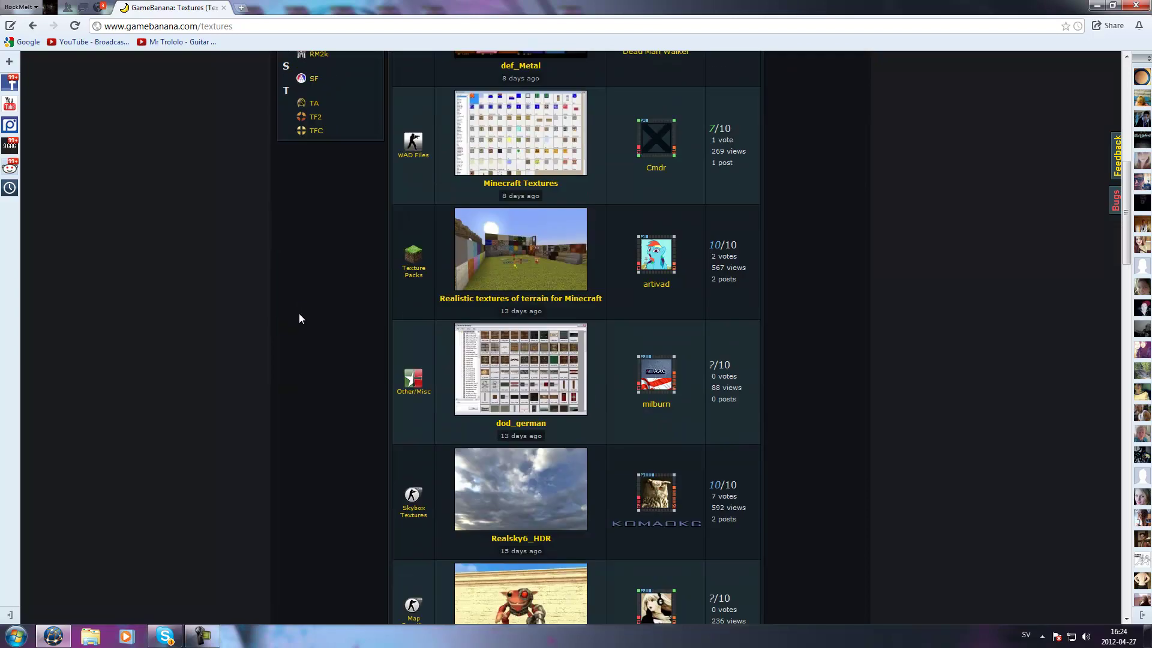
scroll(289, 307, "down", 2)
scroll(289, 308, "down", 3)
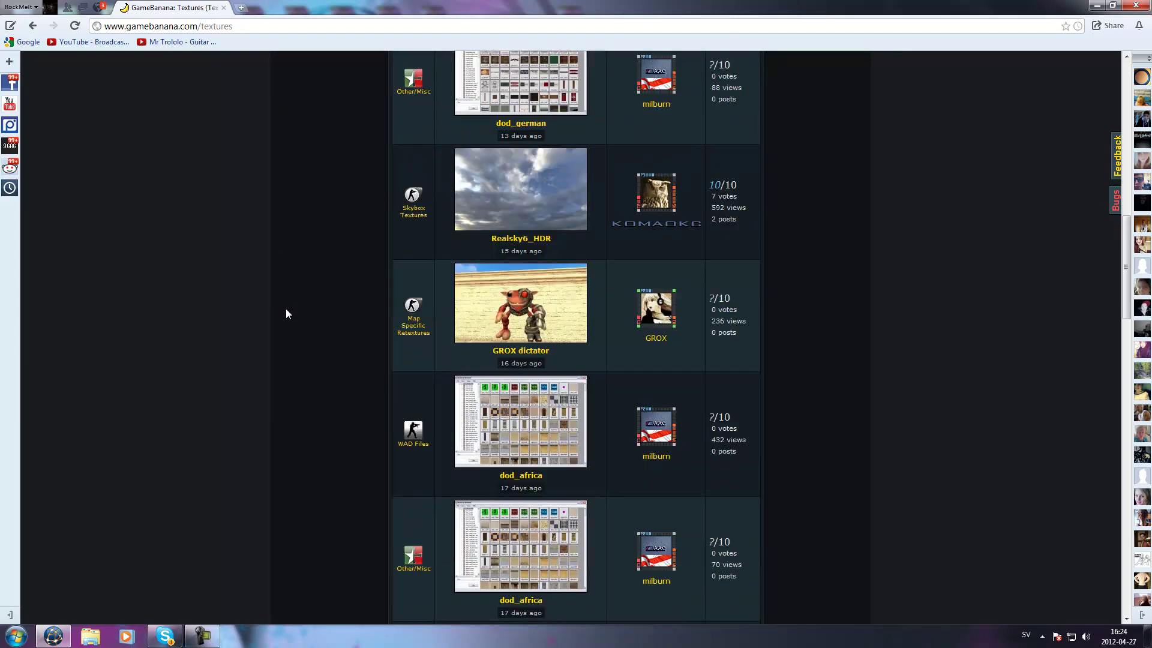
scroll(286, 314, "down", 5)
scroll(283, 314, "down", 1)
scroll(279, 309, "down", 2)
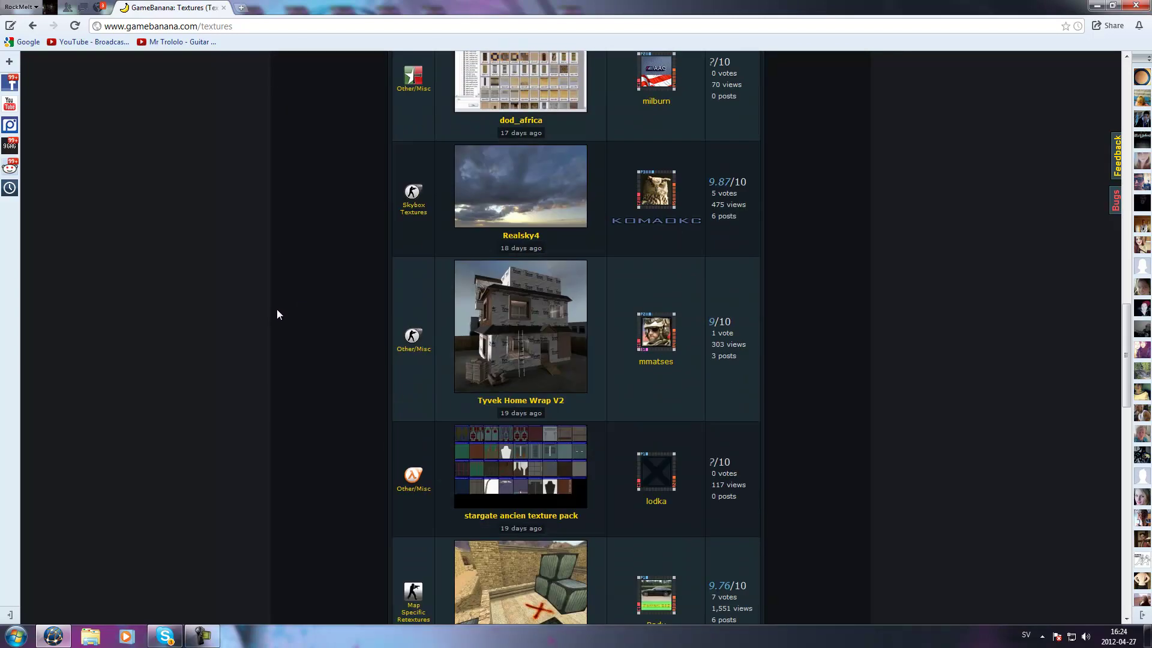
scroll(276, 310, "down", 5)
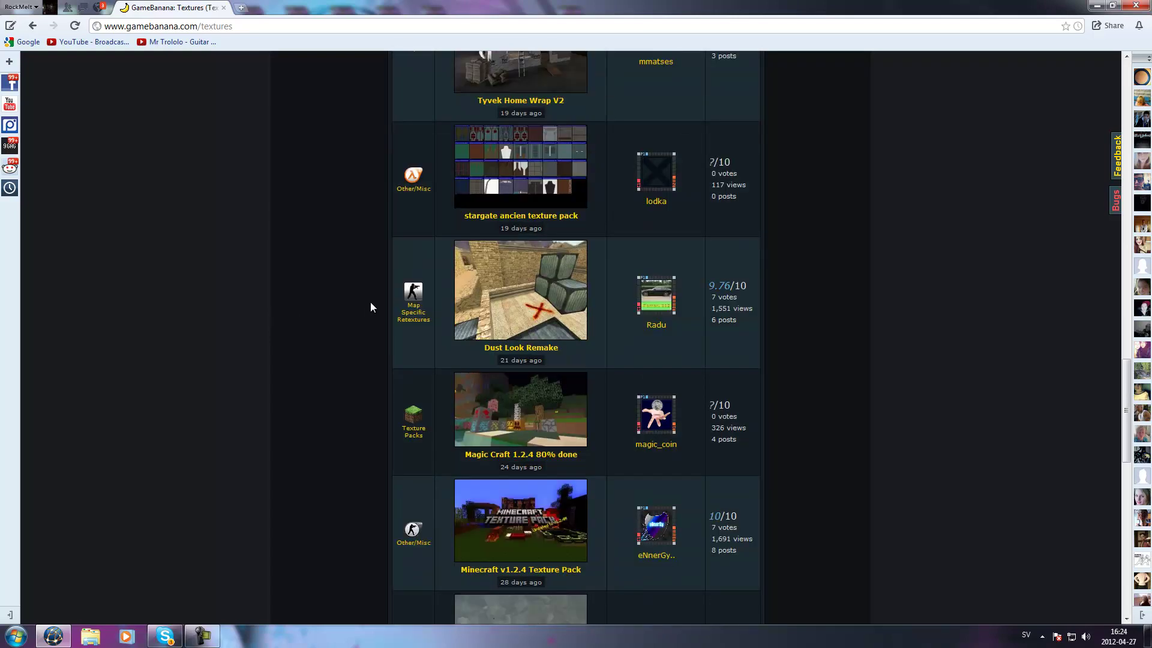
scroll(262, 308, "down", 2)
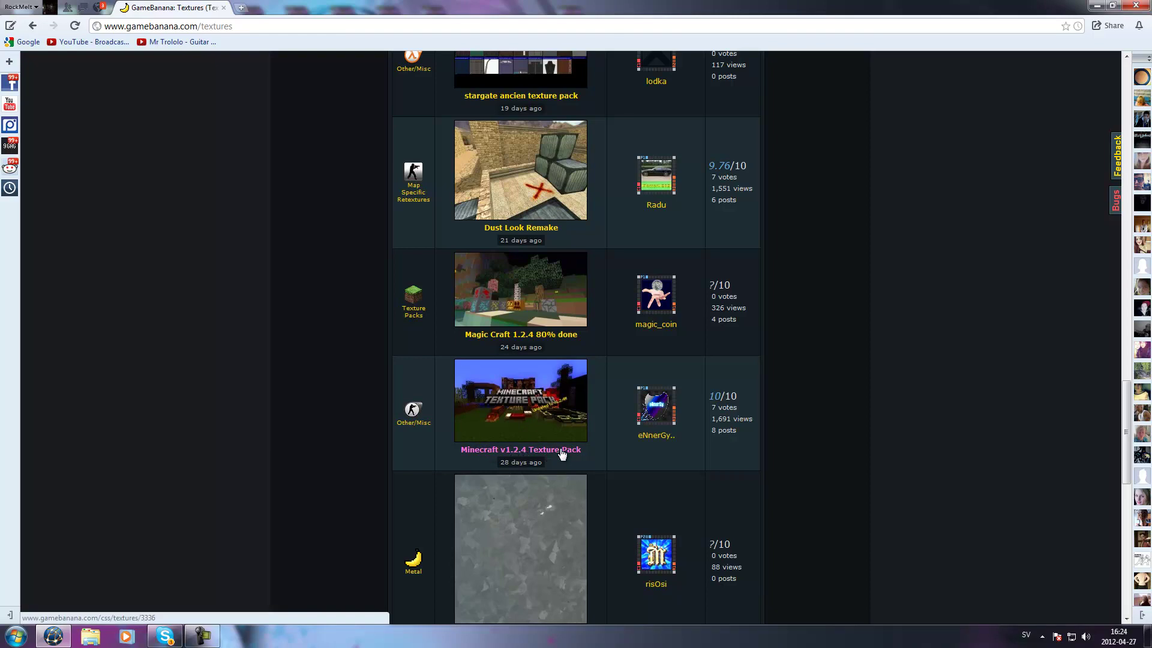
scroll(298, 398, "down", 3)
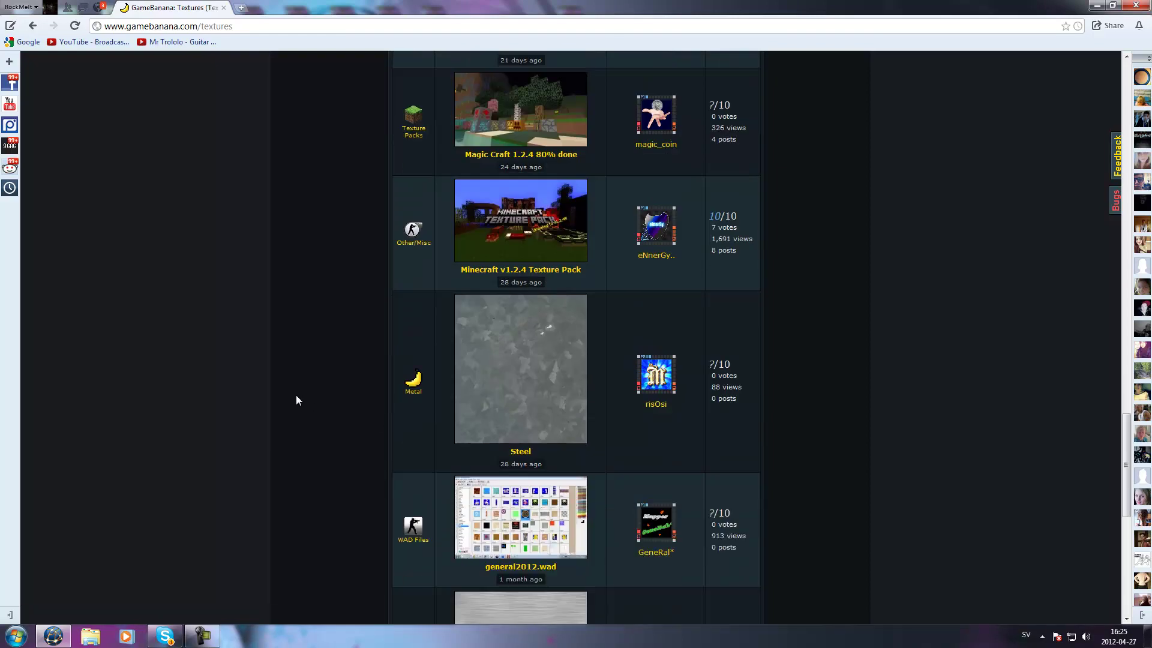
scroll(296, 400, "down", 2)
scroll(297, 400, "down", 3)
scroll(294, 399, "down", 3)
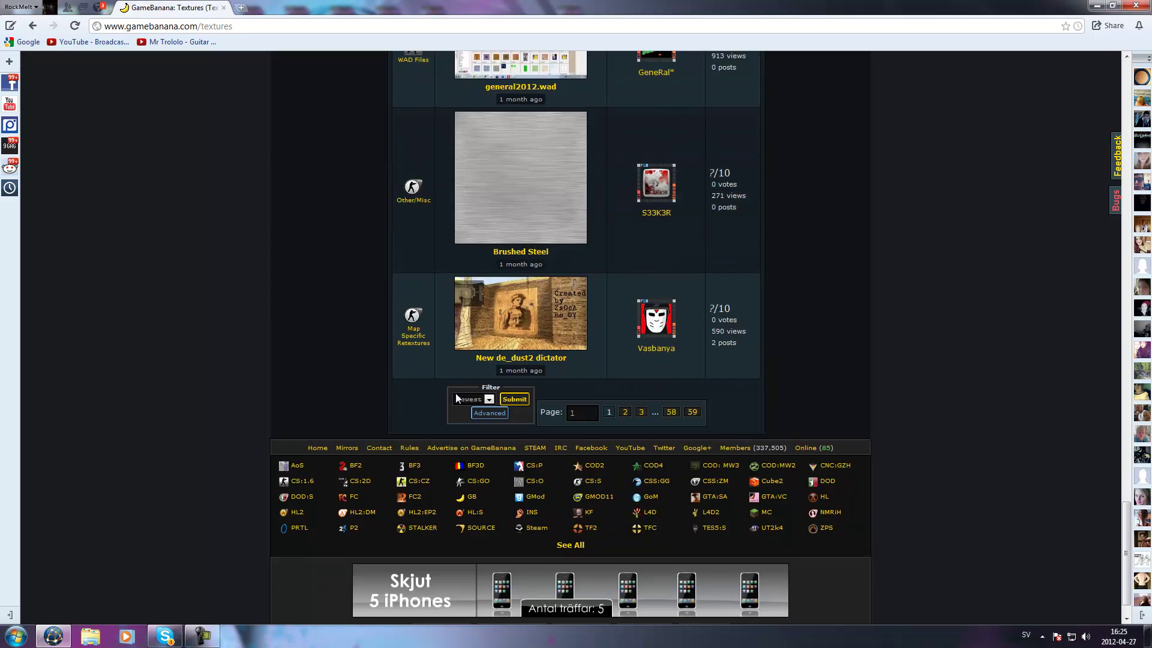
scroll(455, 394, "up", 1)
Go to page 2 of the Textures listing and scroll through it
left_click(626, 473)
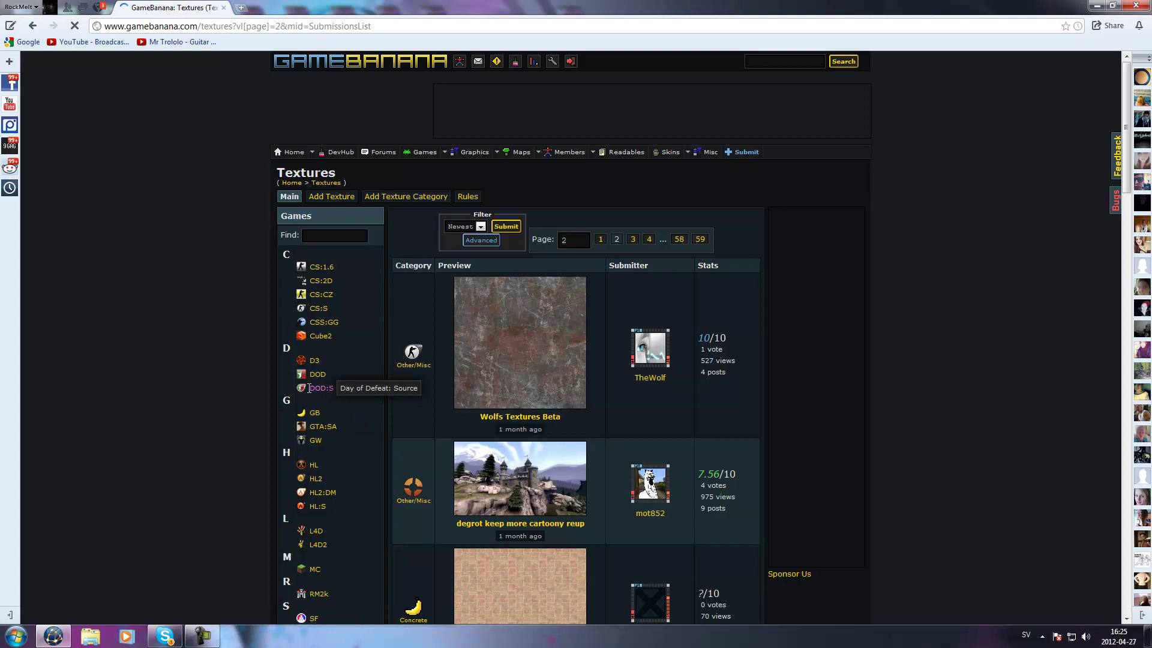
scroll(309, 388, "down", 1)
scroll(270, 378, "down", 2)
scroll(268, 375, "down", 4)
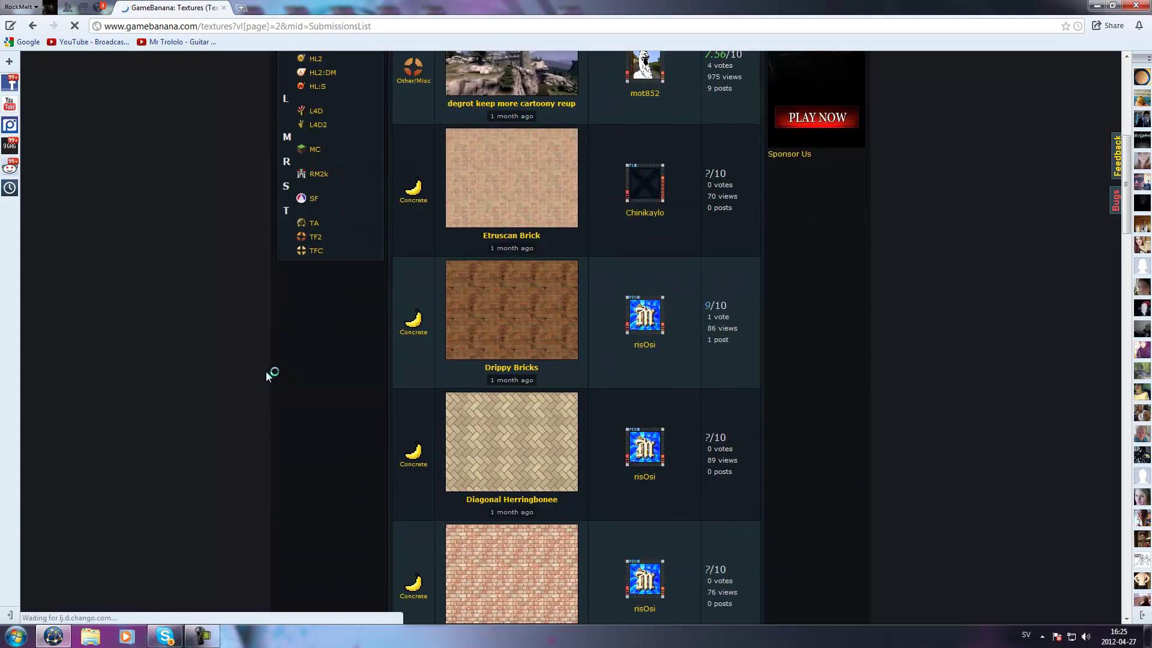
scroll(265, 371, "down", 3)
scroll(265, 372, "down", 1)
scroll(265, 372, "down", 3)
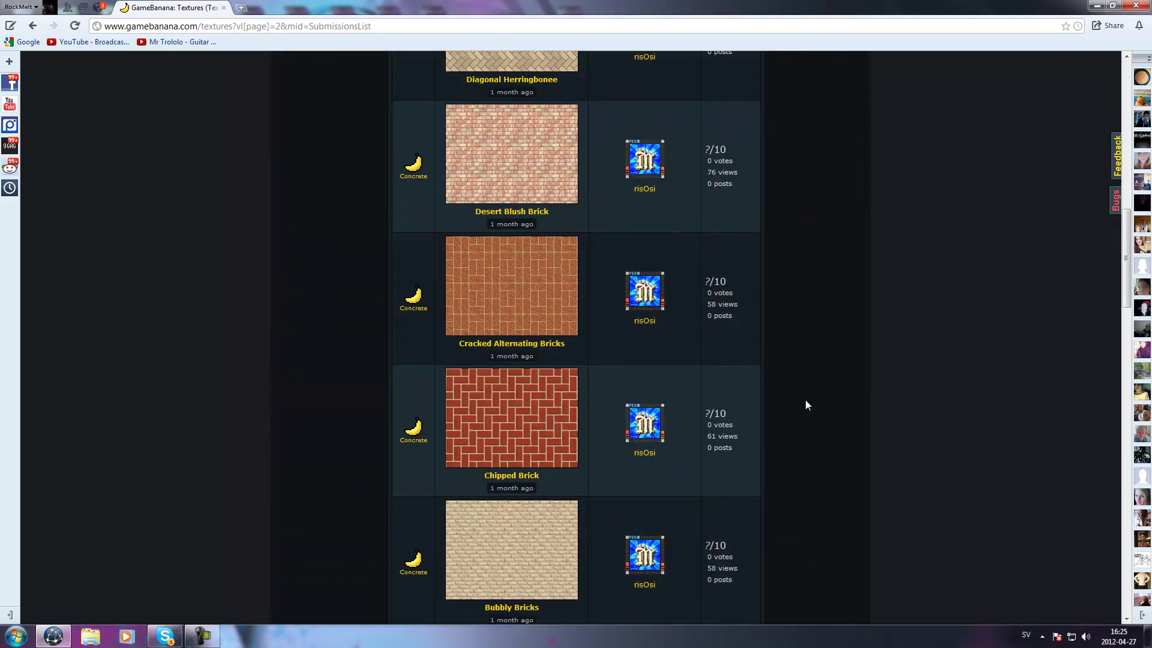
scroll(805, 399, "down", 4)
scroll(776, 365, "down", 3)
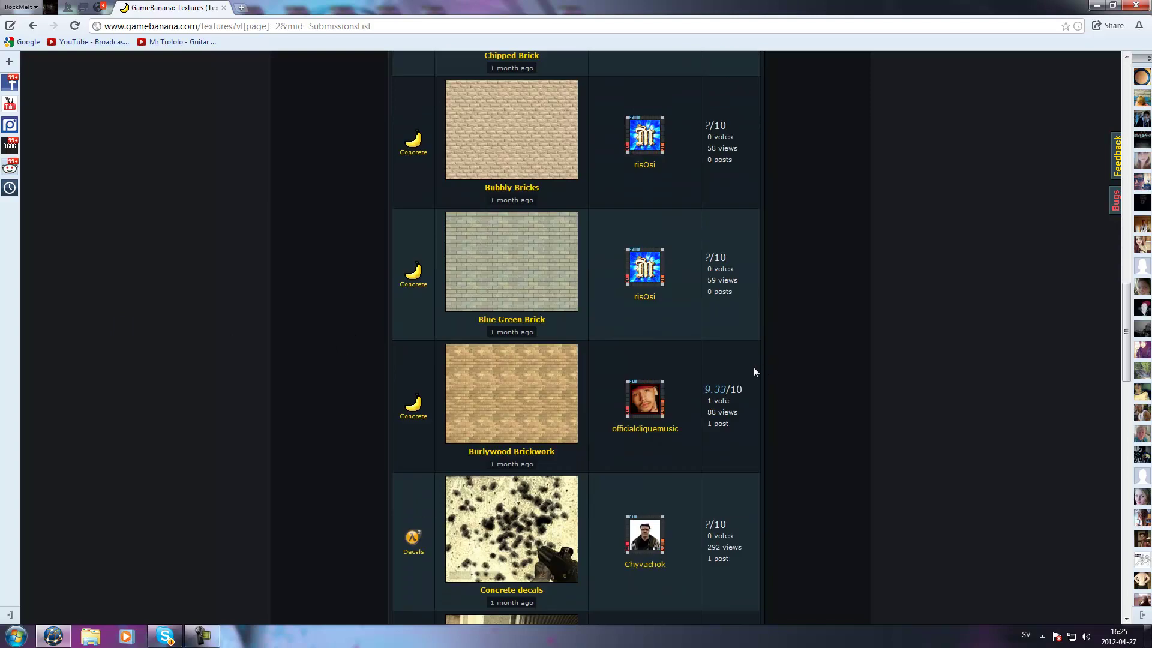
scroll(750, 368, "down", 5)
scroll(741, 369, "down", 1)
scroll(732, 372, "down", 1)
scroll(702, 377, "down", 3)
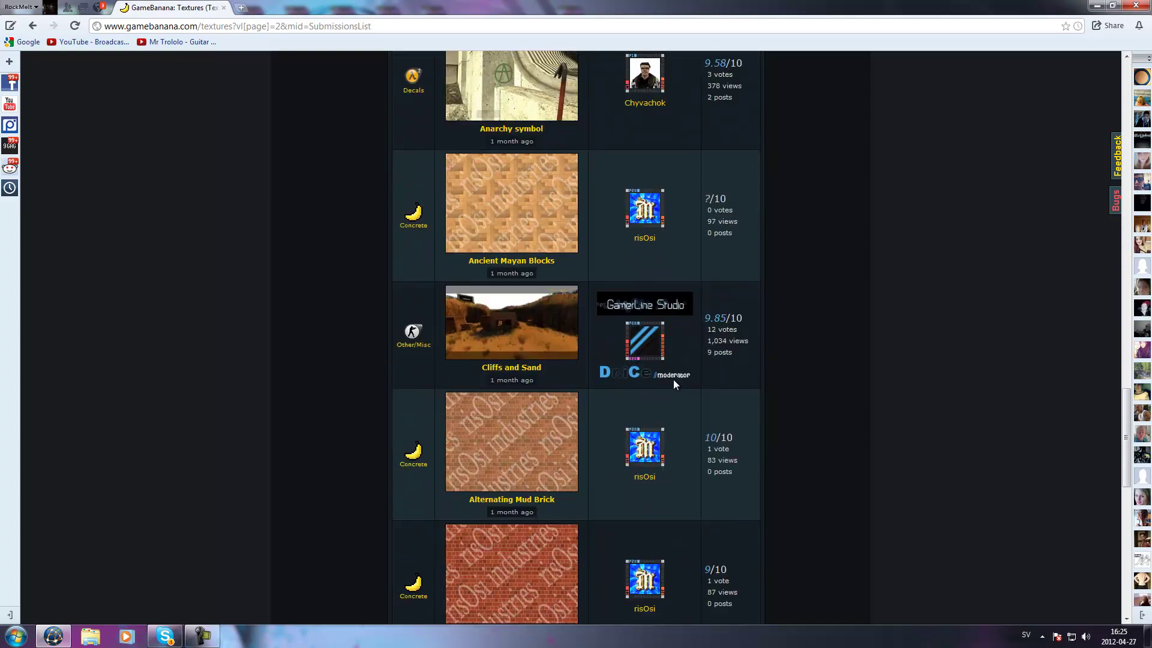
scroll(660, 393, "down", 1)
scroll(652, 399, "down", 1)
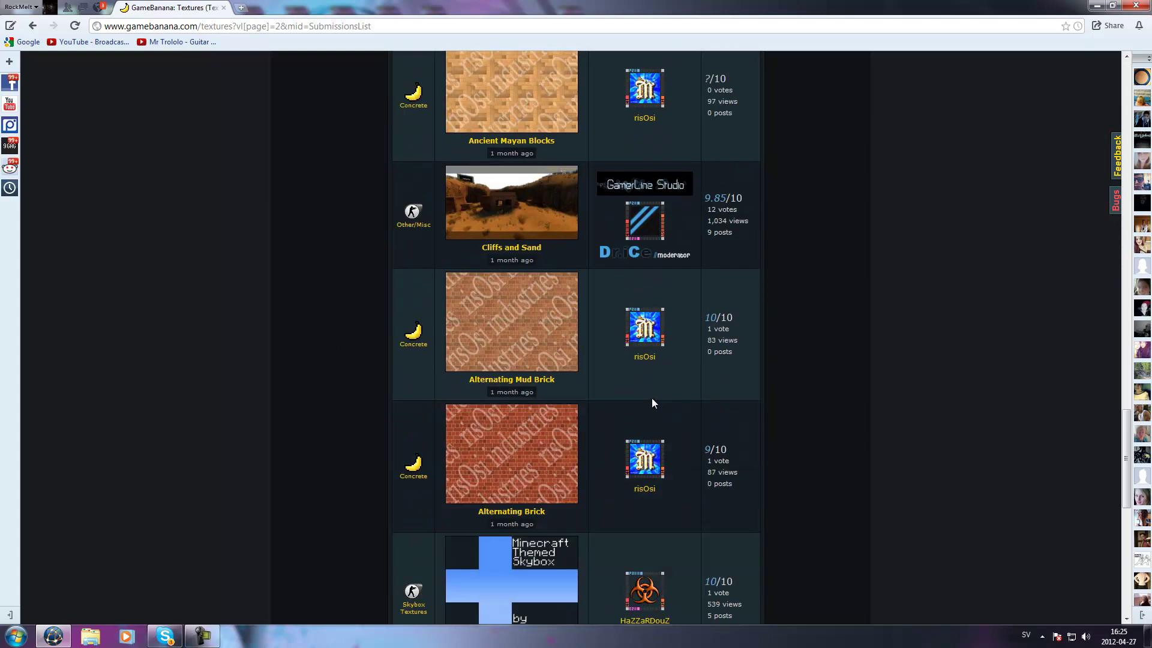
Look at the Cliffs and Sand texture page, then go back to browsing page 2
left_click(543, 233)
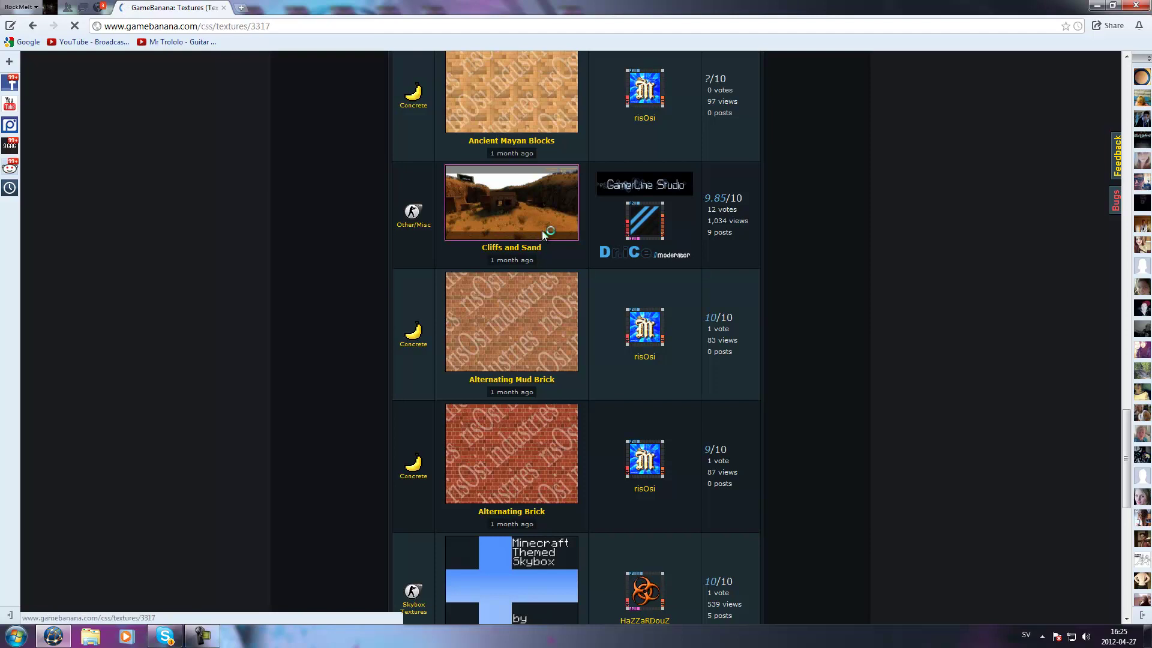
left_click(33, 26)
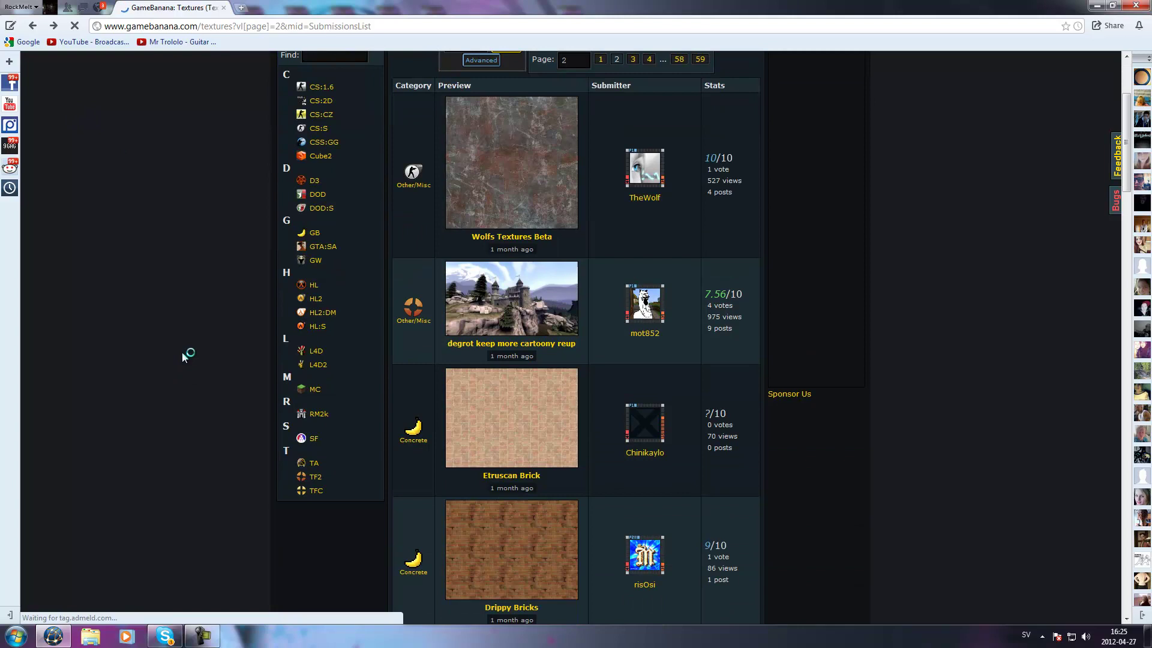
scroll(186, 351, "down", 1)
scroll(206, 349, "down", 5)
scroll(206, 349, "down", 1)
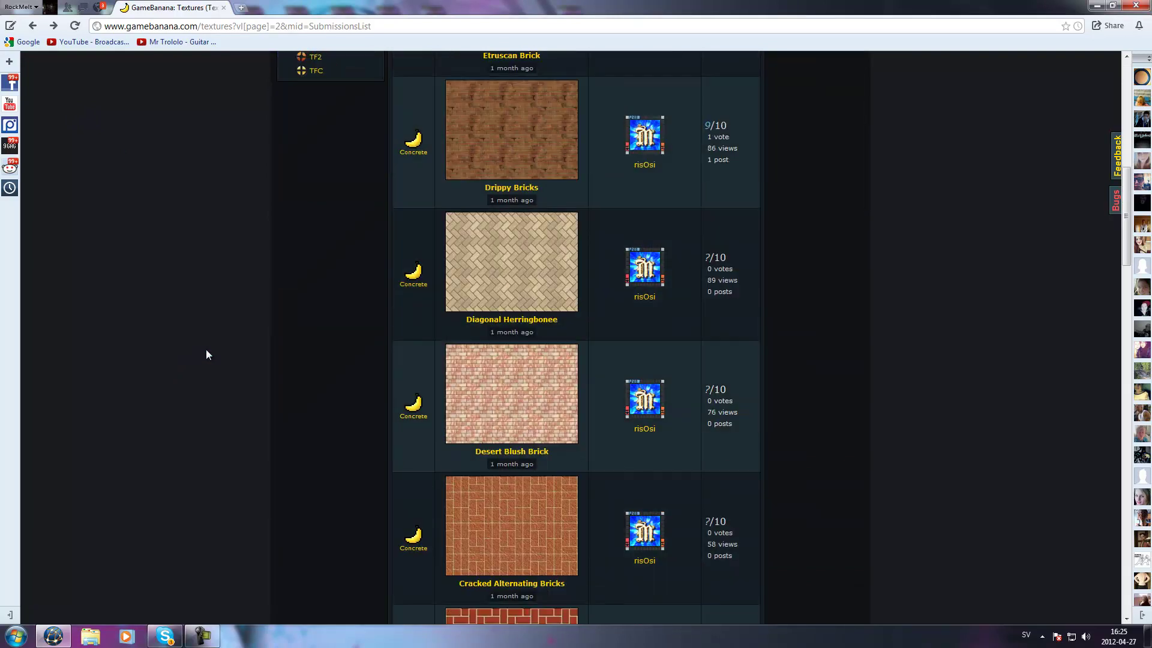
scroll(206, 349, "down", 1)
scroll(206, 349, "down", 6)
scroll(207, 349, "down", 3)
scroll(206, 349, "down", 3)
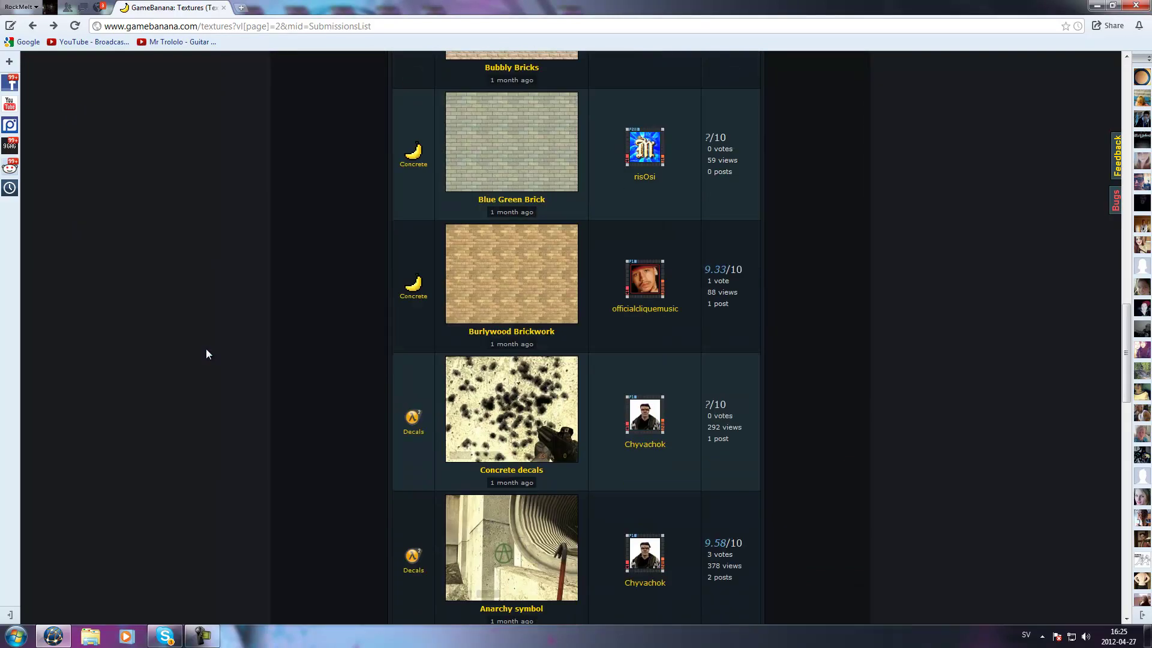
scroll(206, 354, "up", 2)
scroll(207, 354, "down", 3)
scroll(206, 354, "down", 6)
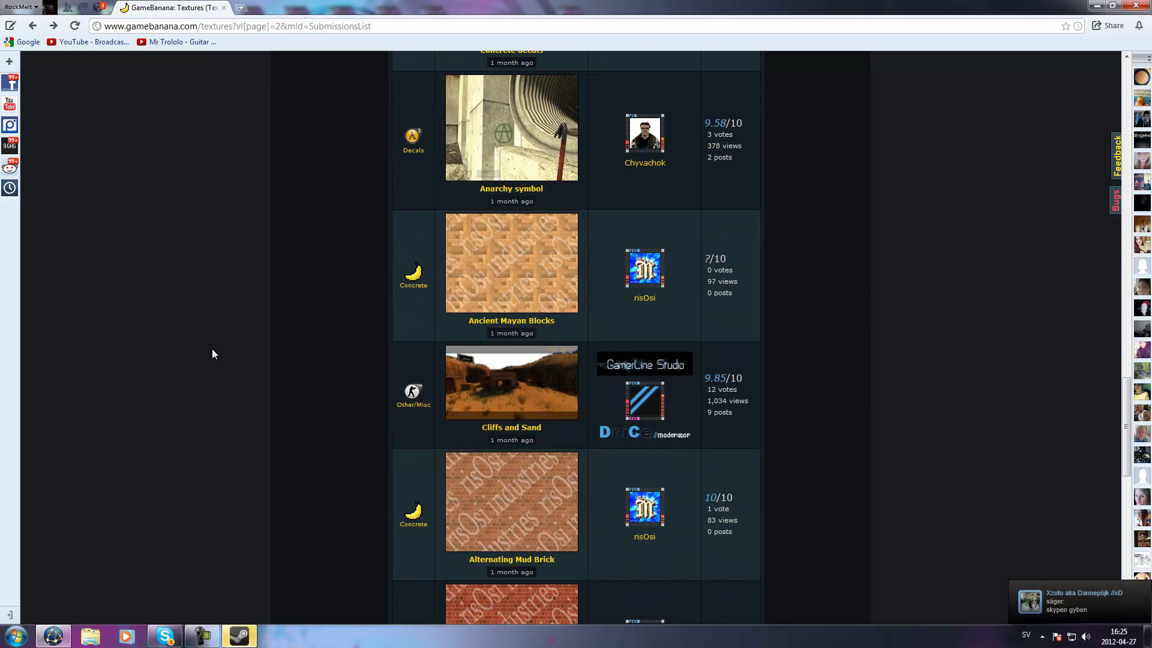
Reply to the incoming chat message, close it, and scroll to the end of page 2
left_click(1048, 607)
type("Wait im making a video")
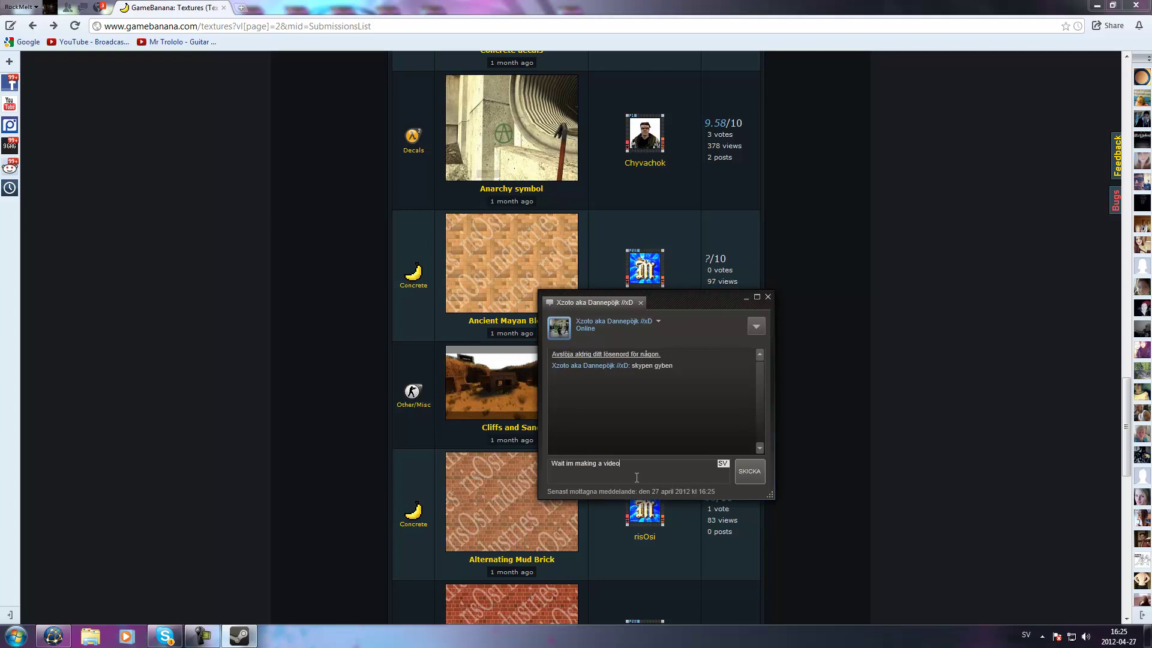
key("Return")
left_click(768, 298)
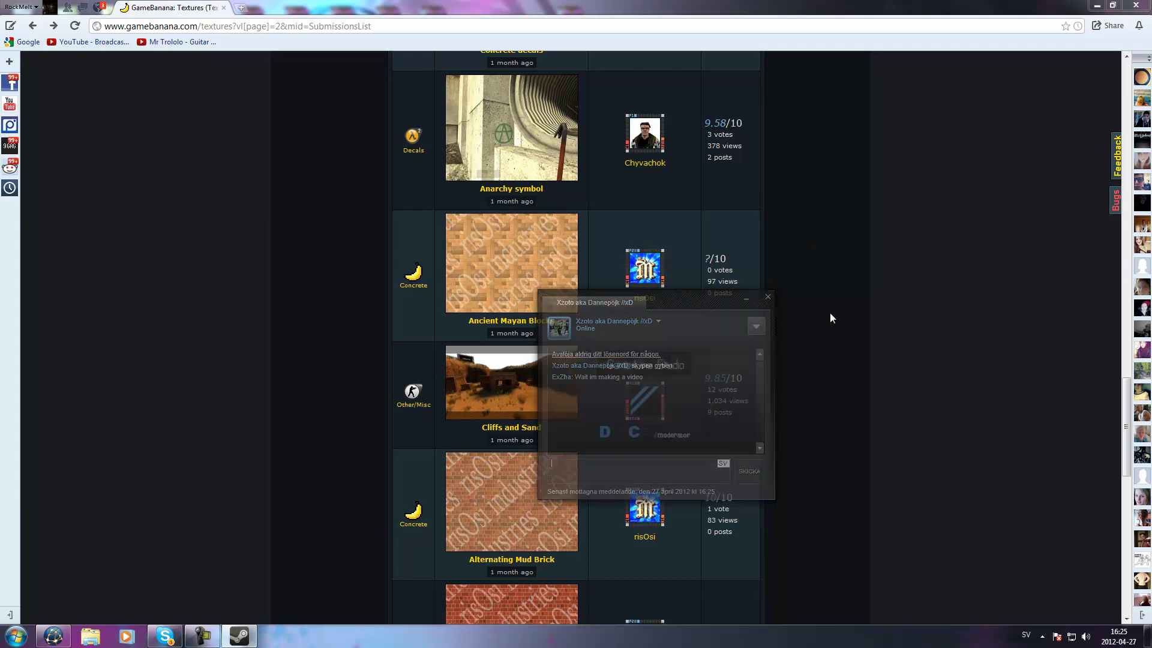
scroll(820, 360, "down", 5)
scroll(820, 366, "down", 3)
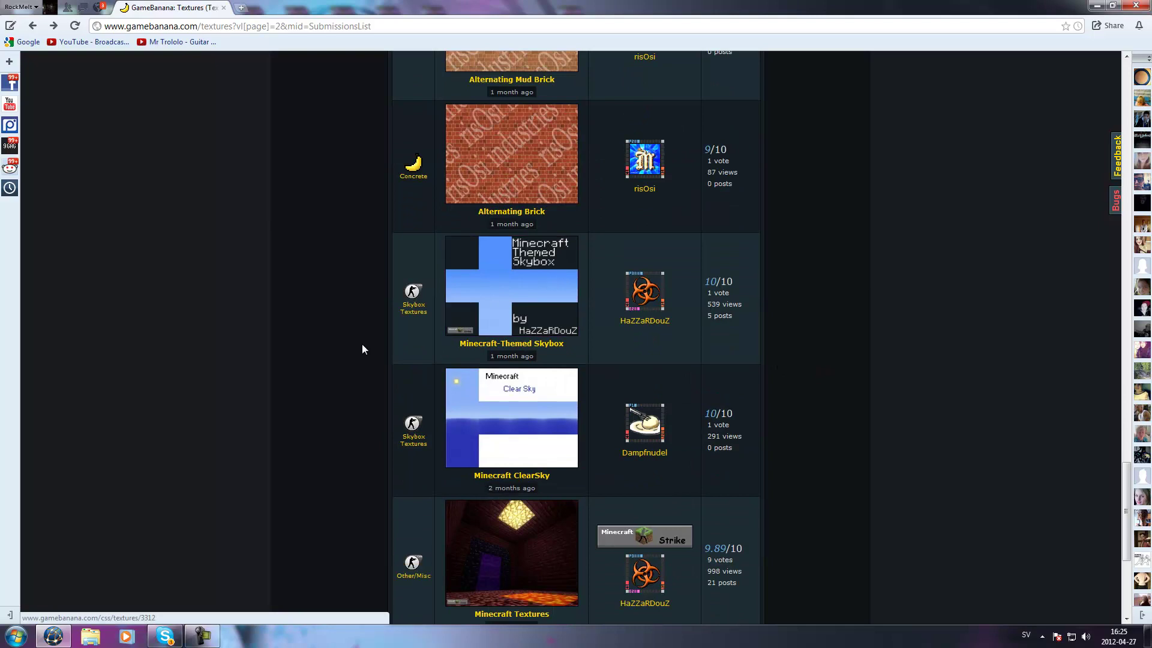
scroll(384, 395, "down", 1)
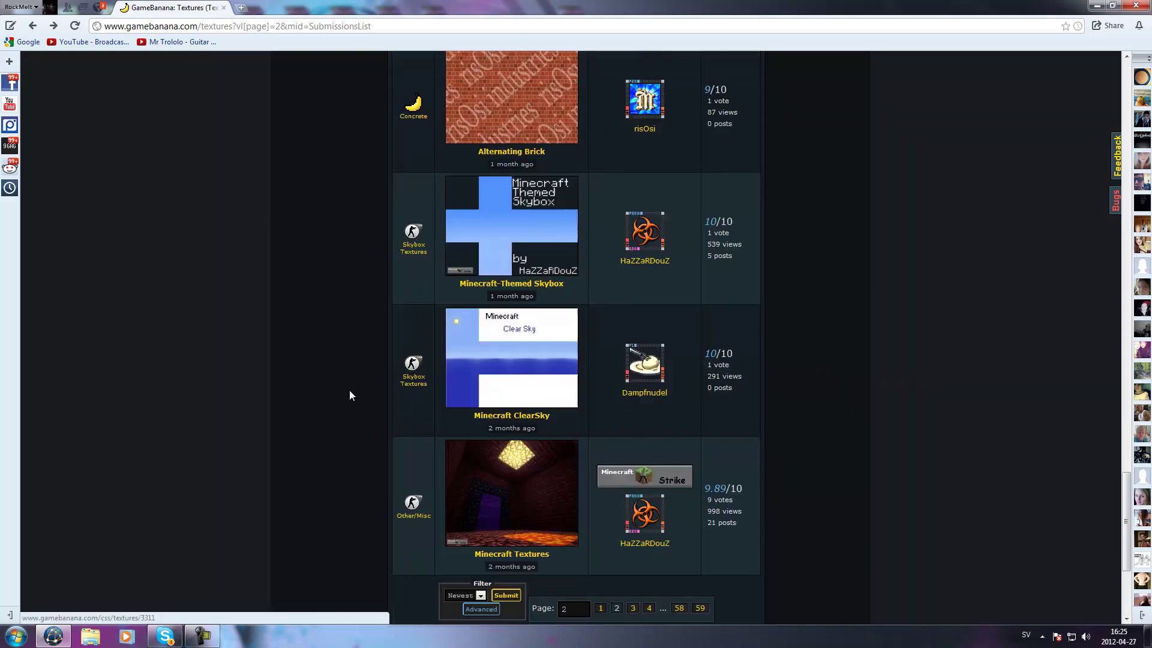
scroll(351, 384, "down", 2)
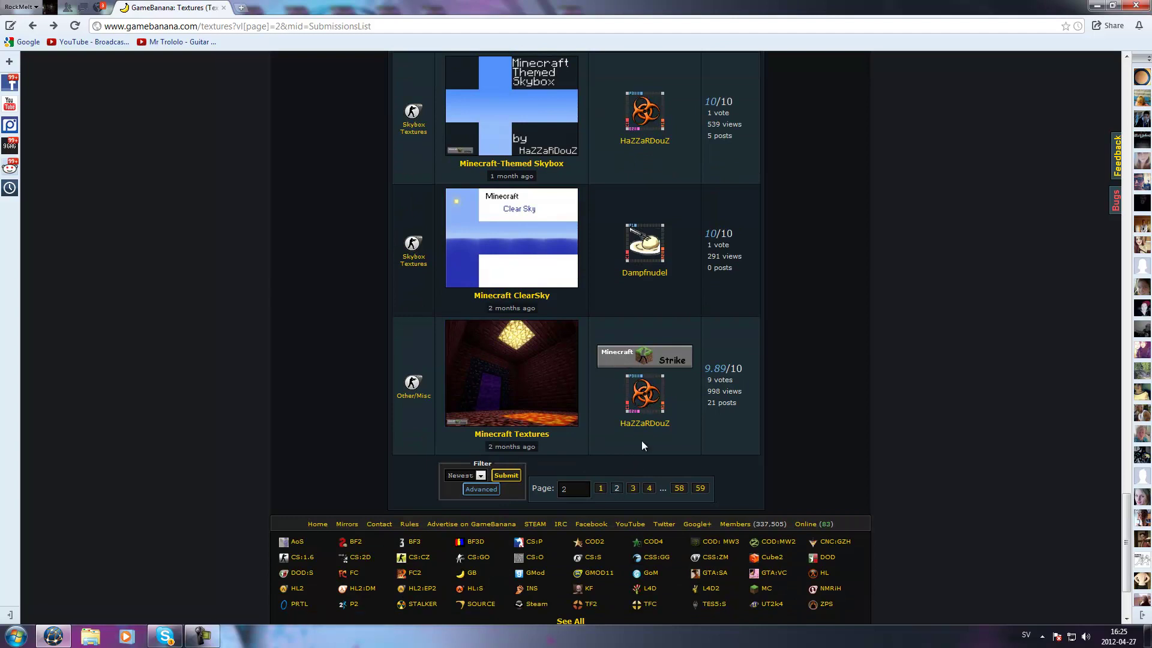
Return to the first Textures page and reply 'Haha :D' to the new chat message
left_click(598, 488)
left_click(1031, 592)
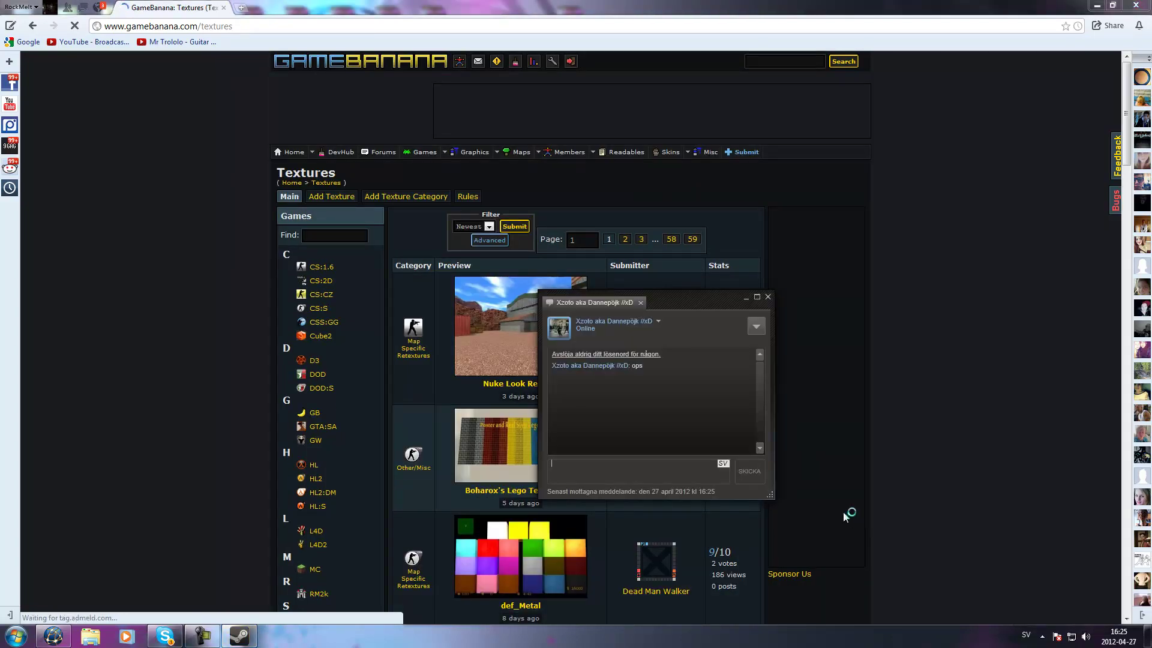
type("Haha :D")
key("Return")
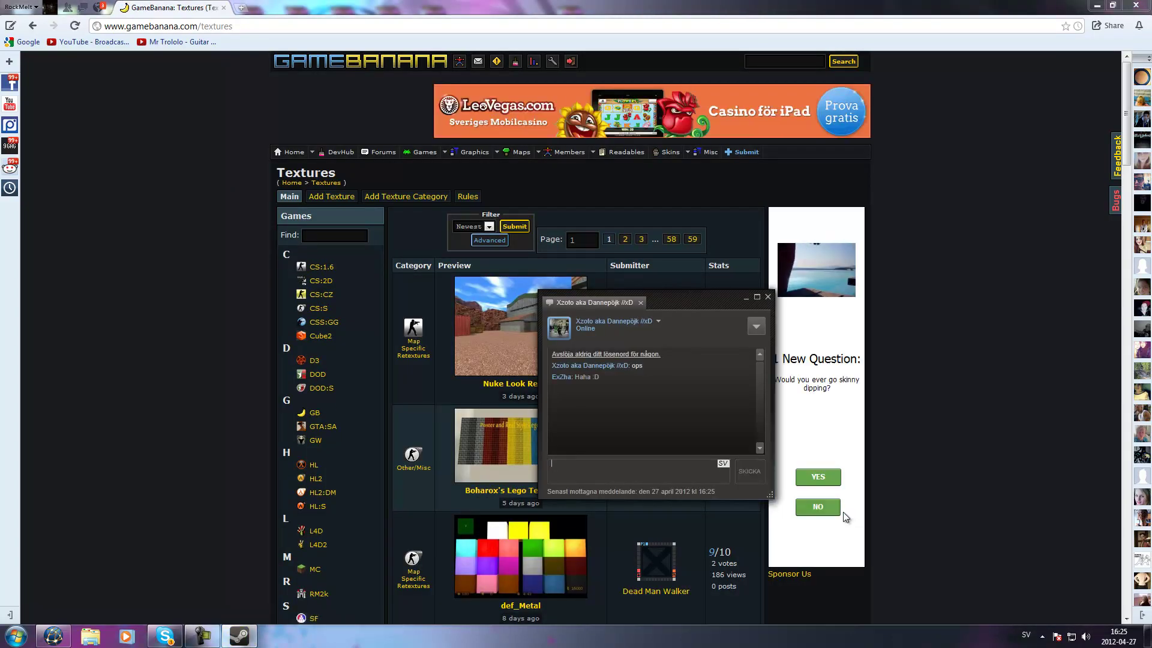
left_click(768, 297)
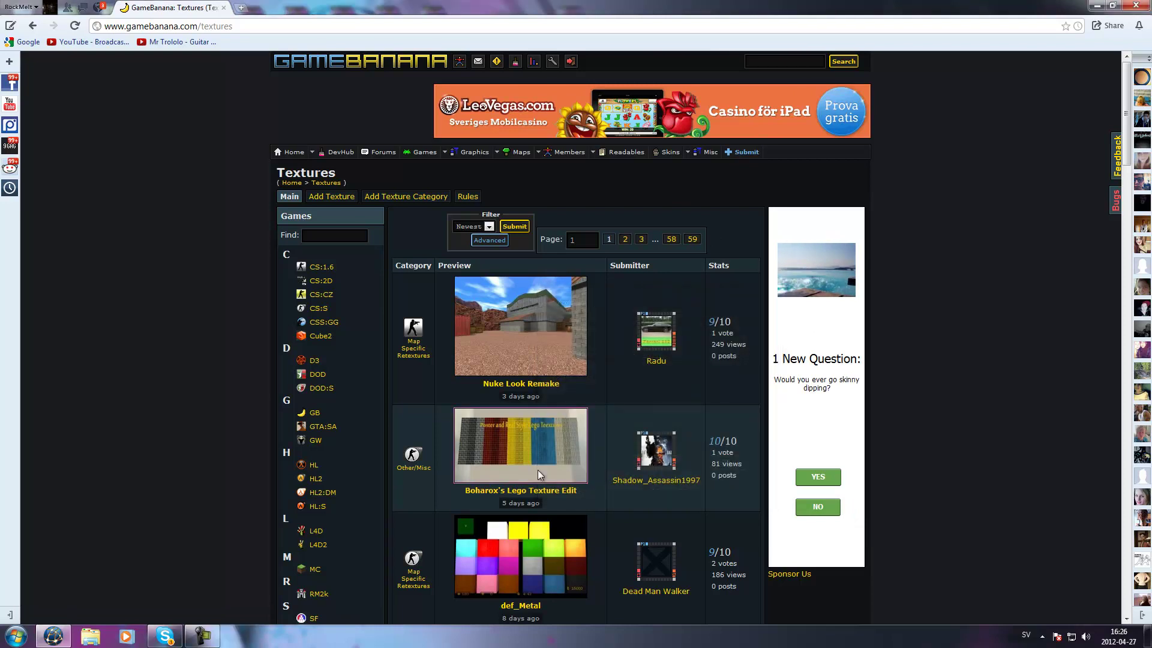
Scroll down the Textures list and open the def_Metal entry
scroll(675, 527, "down", 1)
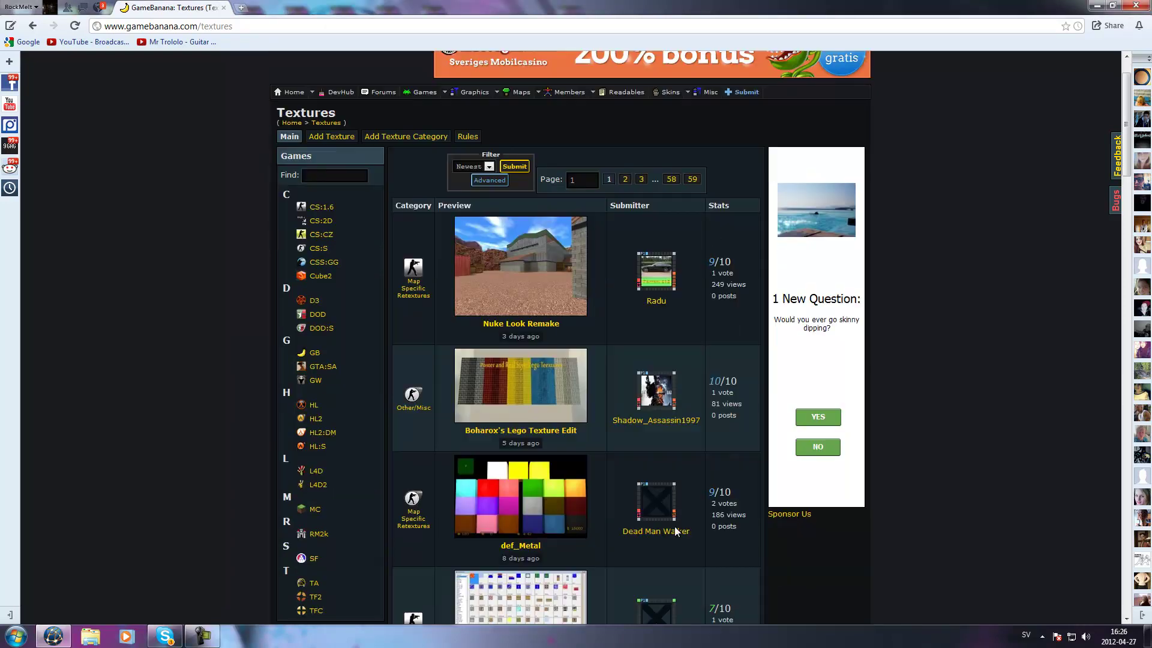
scroll(456, 427, "down", 1)
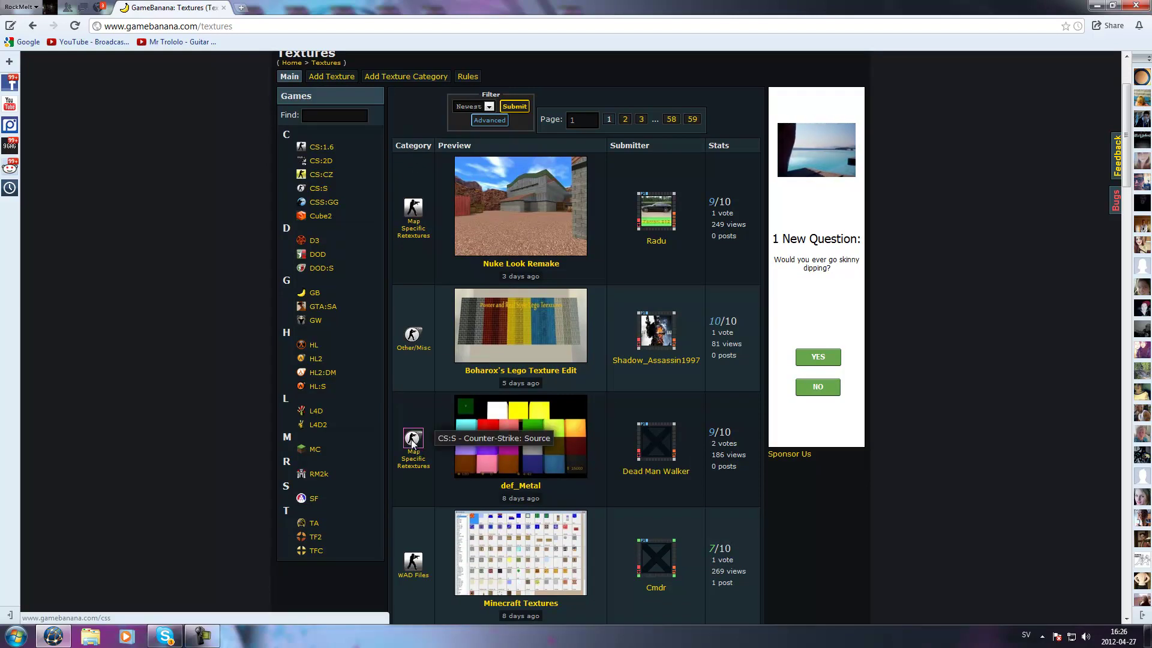
scroll(418, 377, "down", 1)
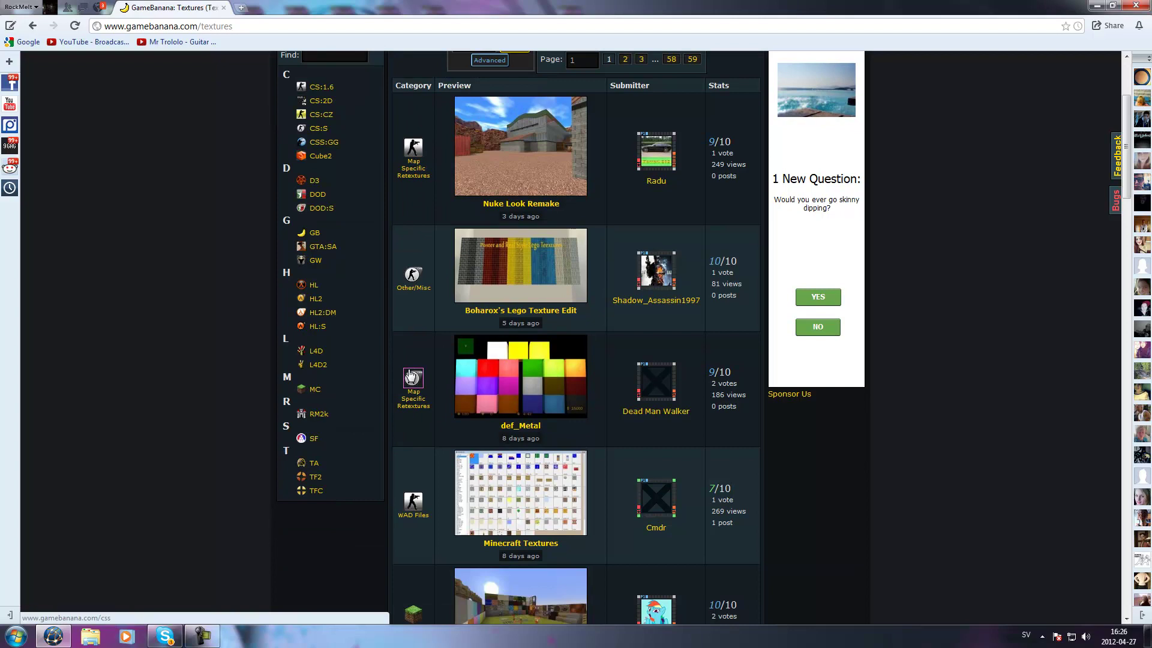
left_click(510, 375)
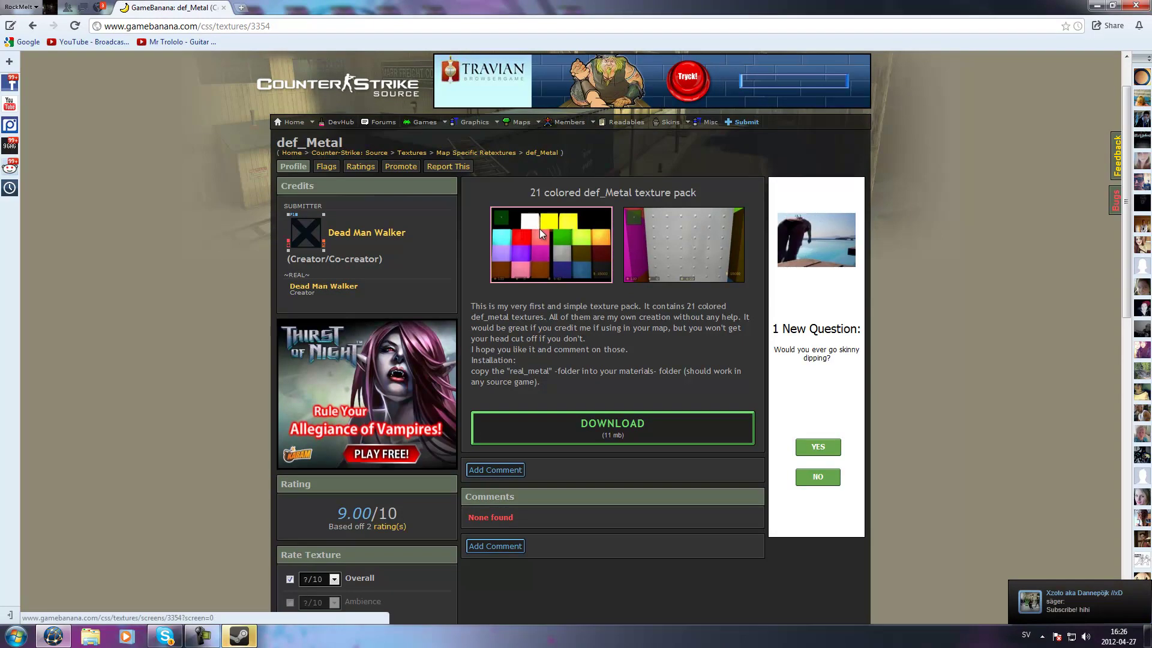
left_click(539, 229)
left_click(1042, 600)
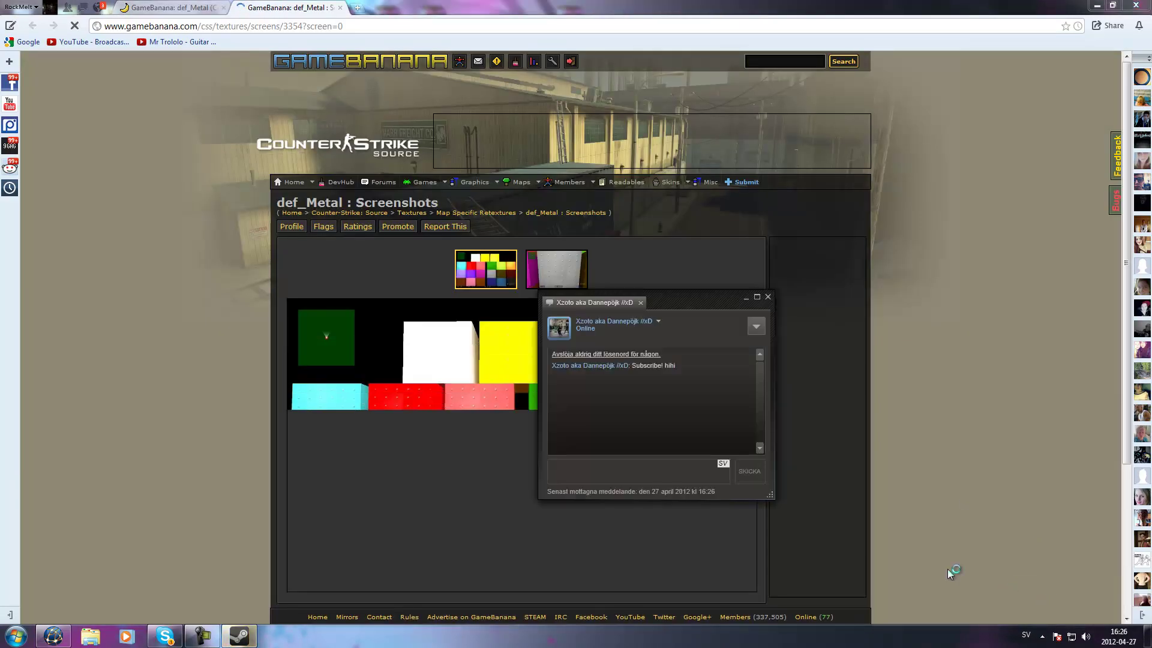
type("Heh")
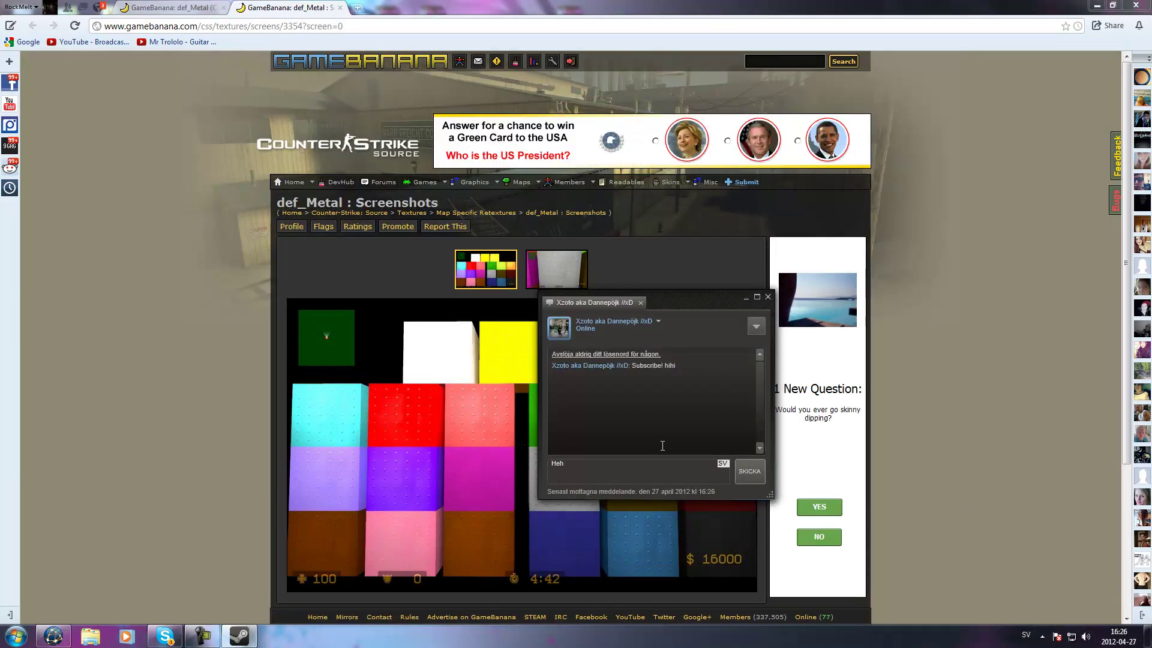
type("e ;:D")
key("Return")
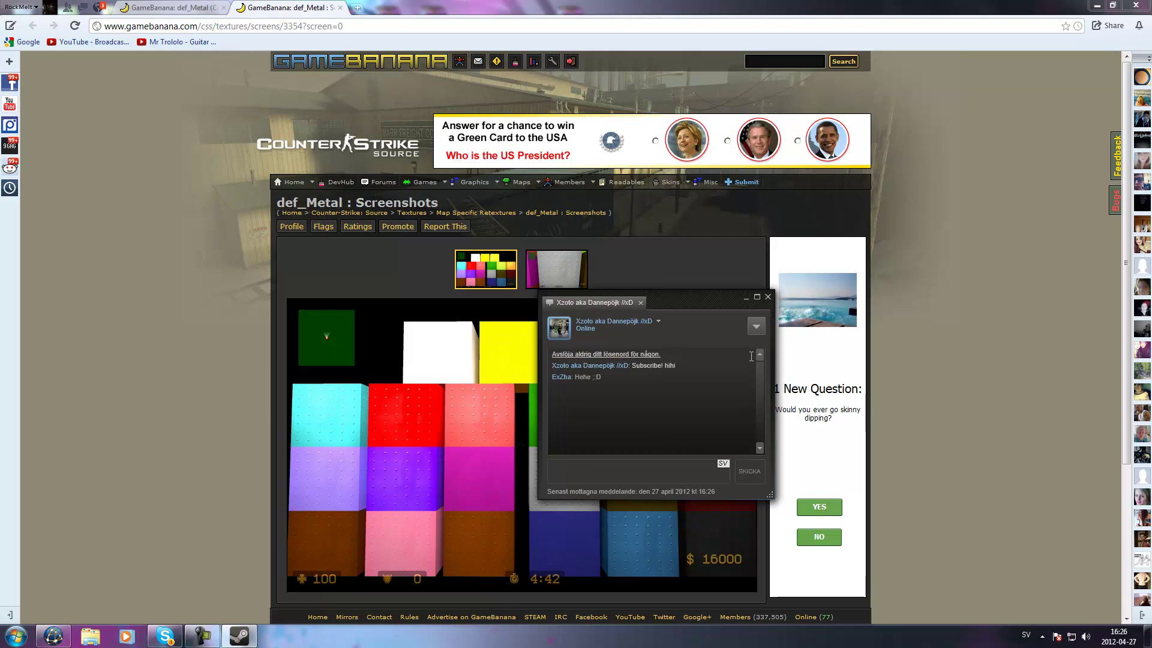
left_click(767, 298)
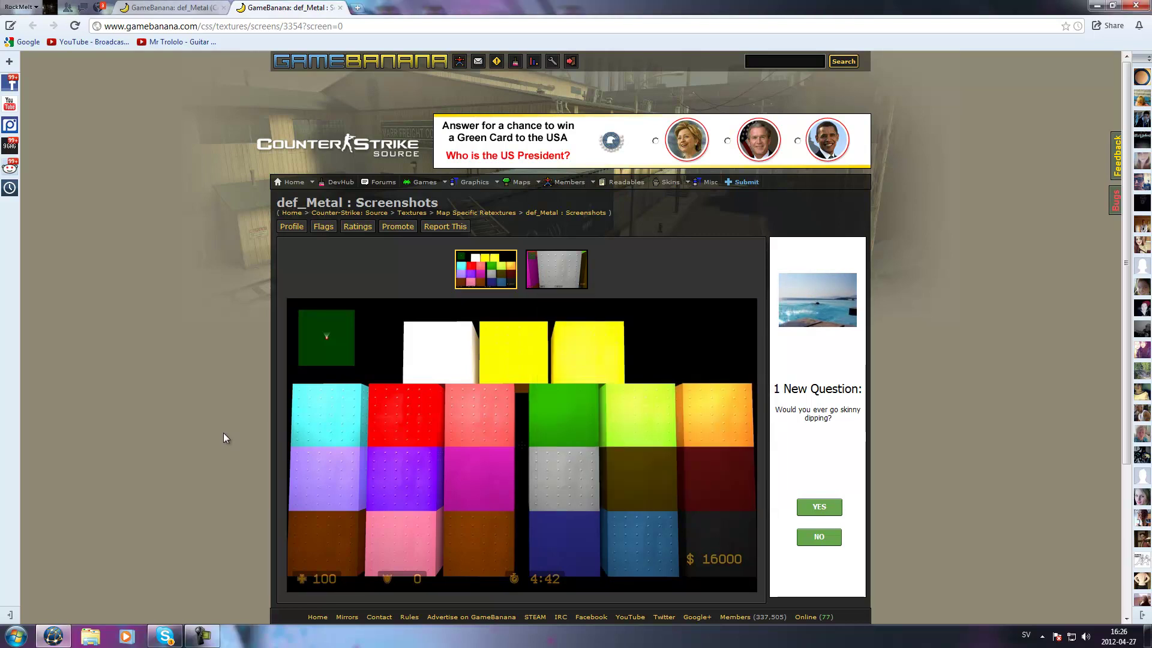
scroll(224, 434, "down", 1)
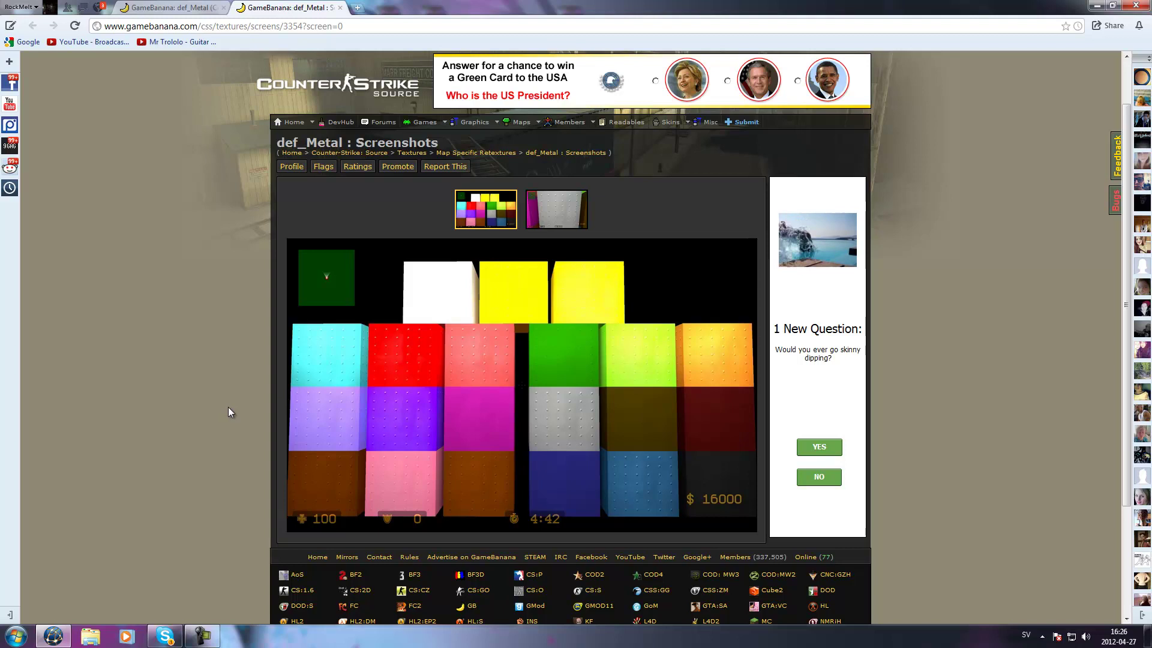
left_click(570, 206)
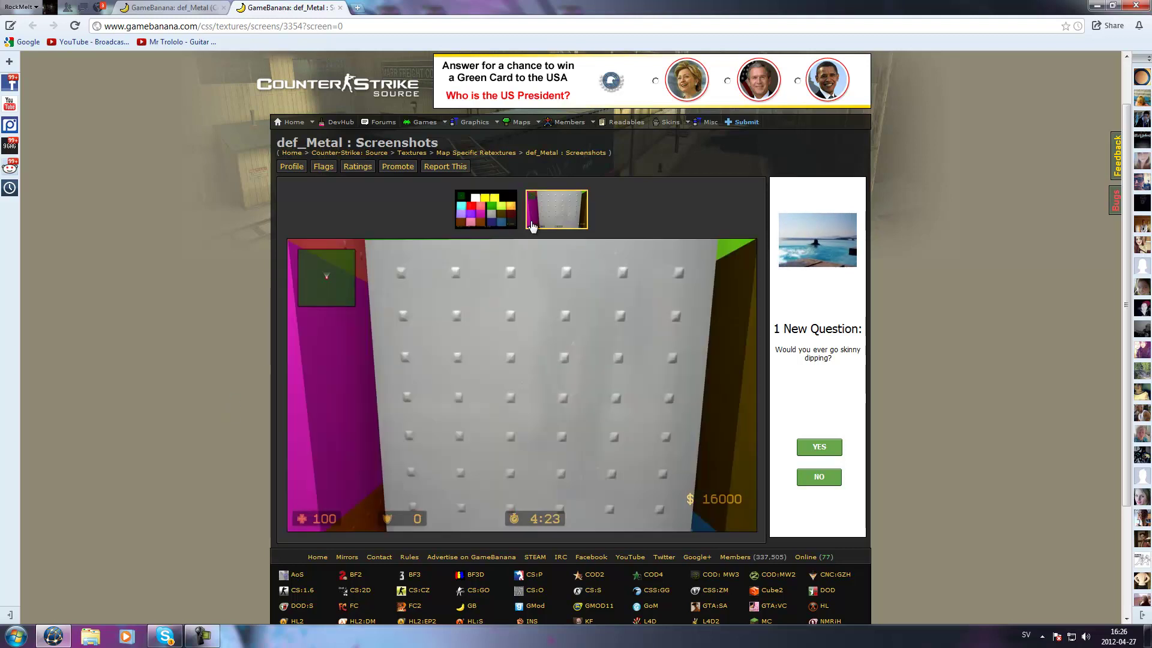
left_click(478, 210)
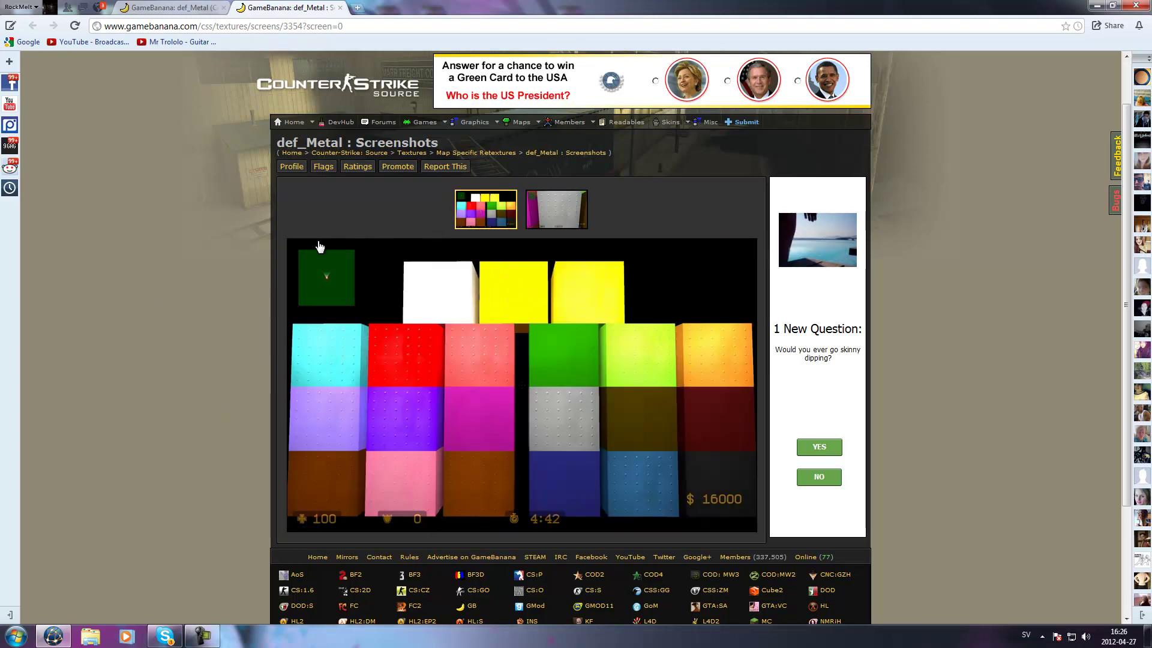
left_click(340, 7)
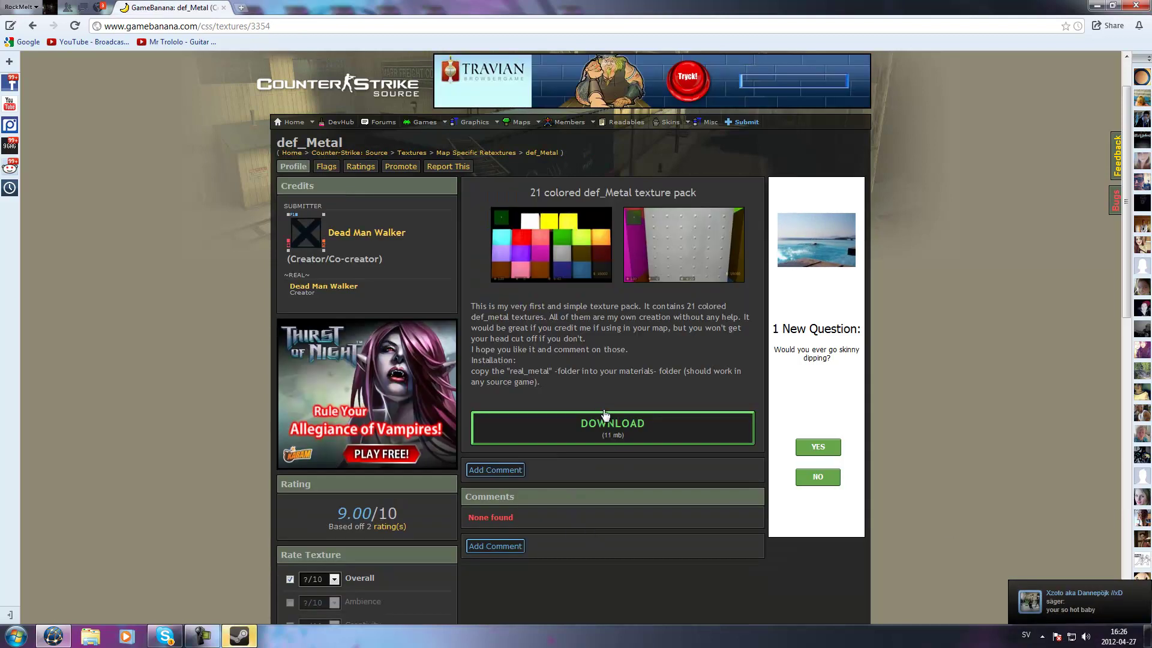
Dismiss the Steam chat popup and hit DOWNLOAD on the def_Metal page
left_click(1054, 605)
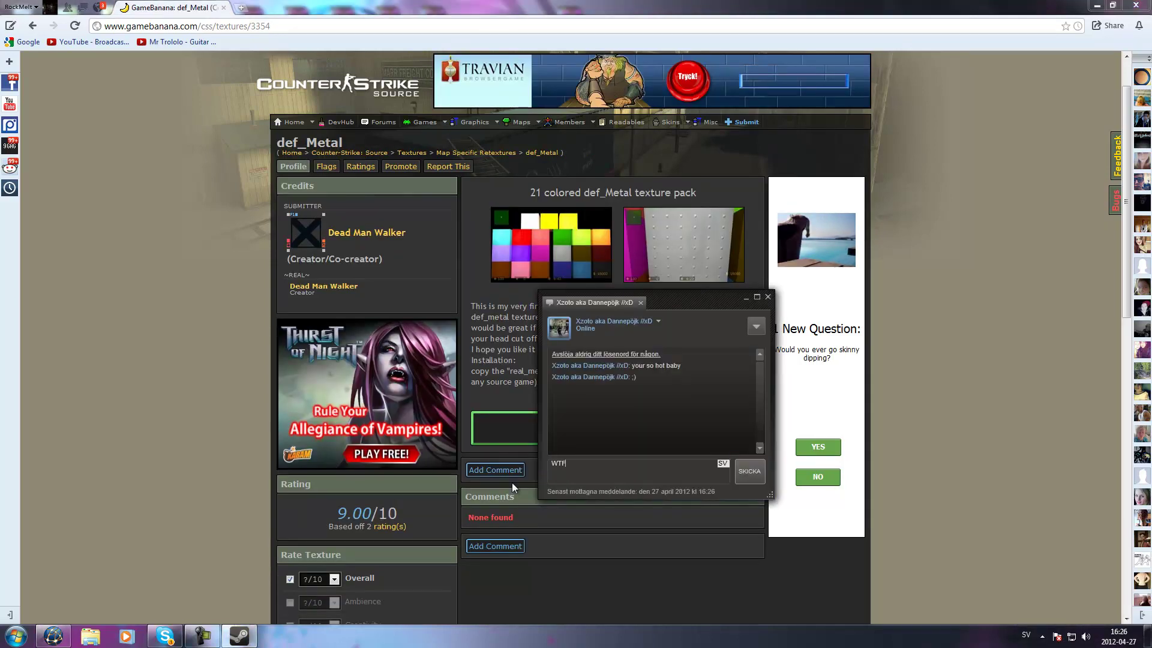
left_click(767, 297)
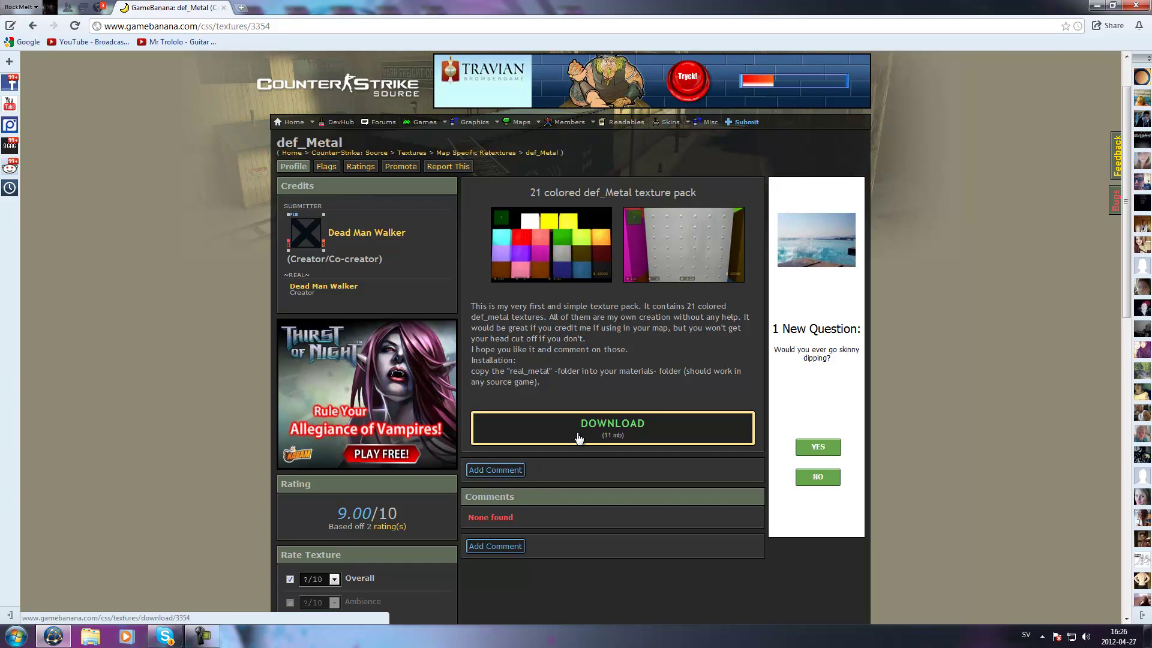
left_click(597, 423)
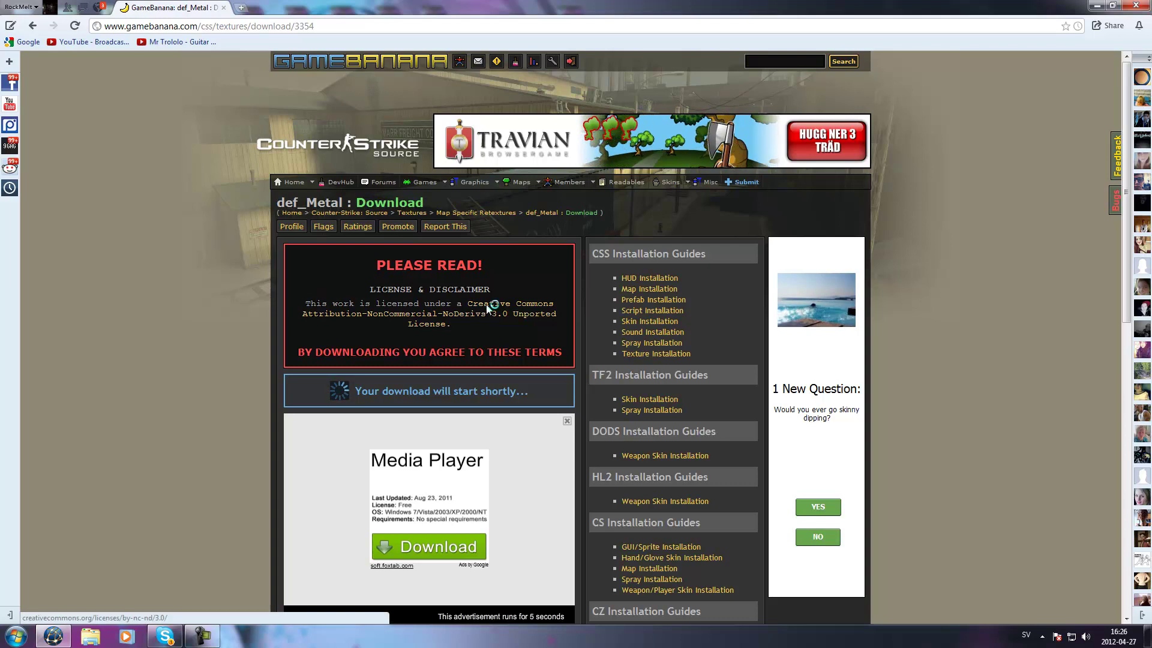
left_click(522, 313)
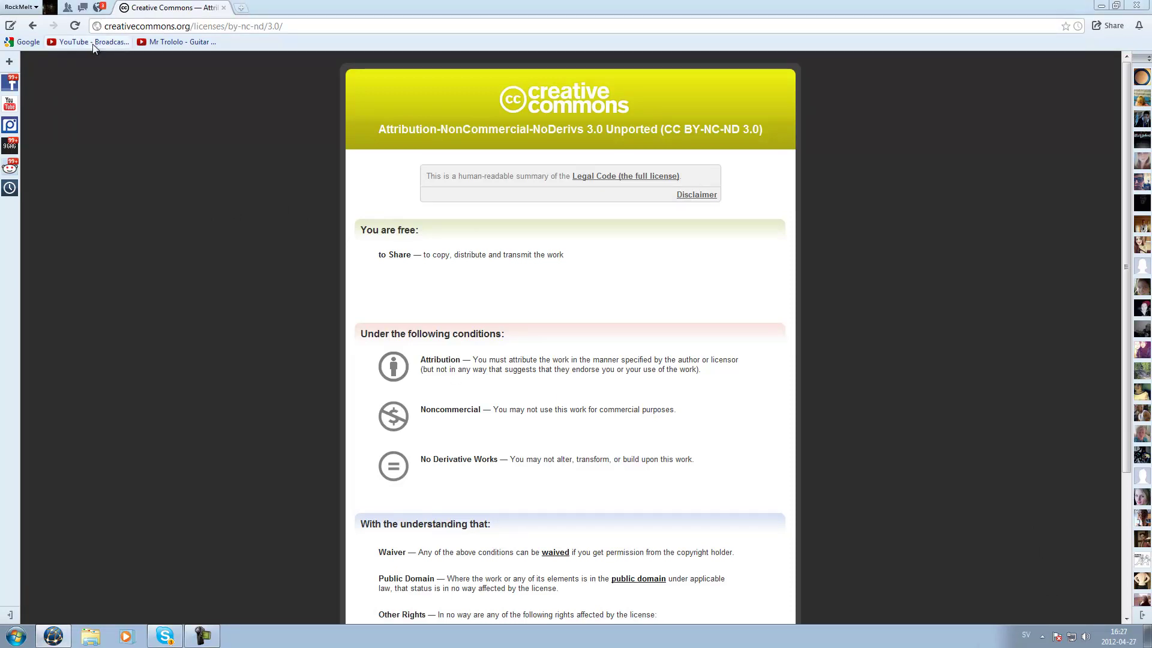
left_click(34, 28)
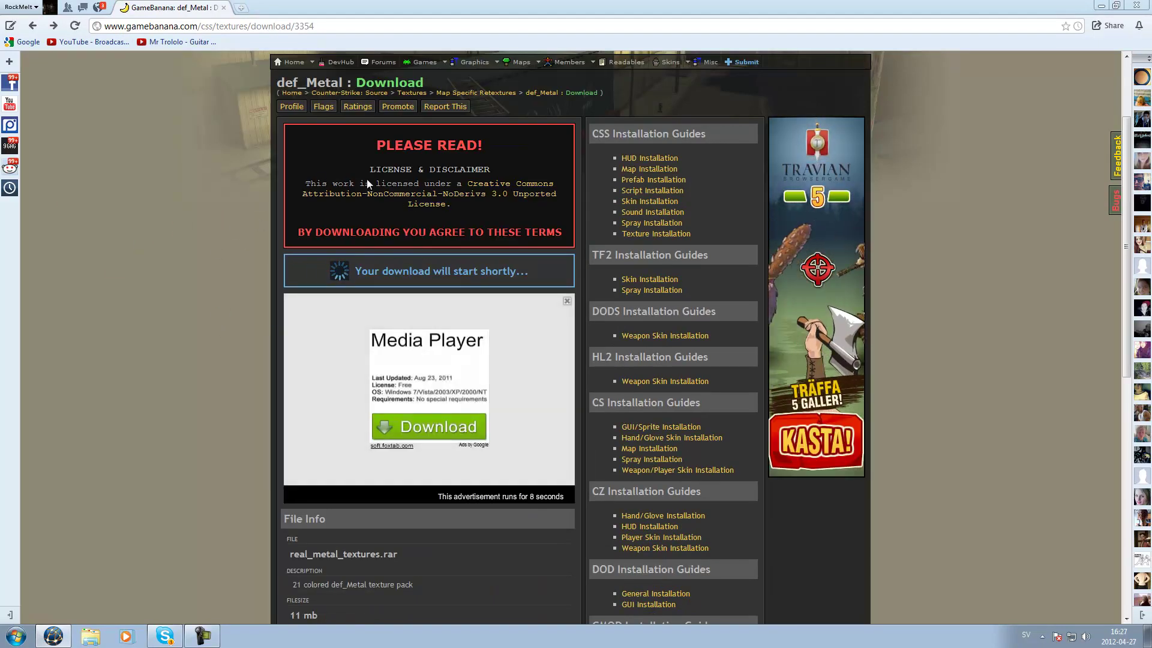
Go back to the def_Metal profile page and scroll down to the submitter's details
left_click(32, 25)
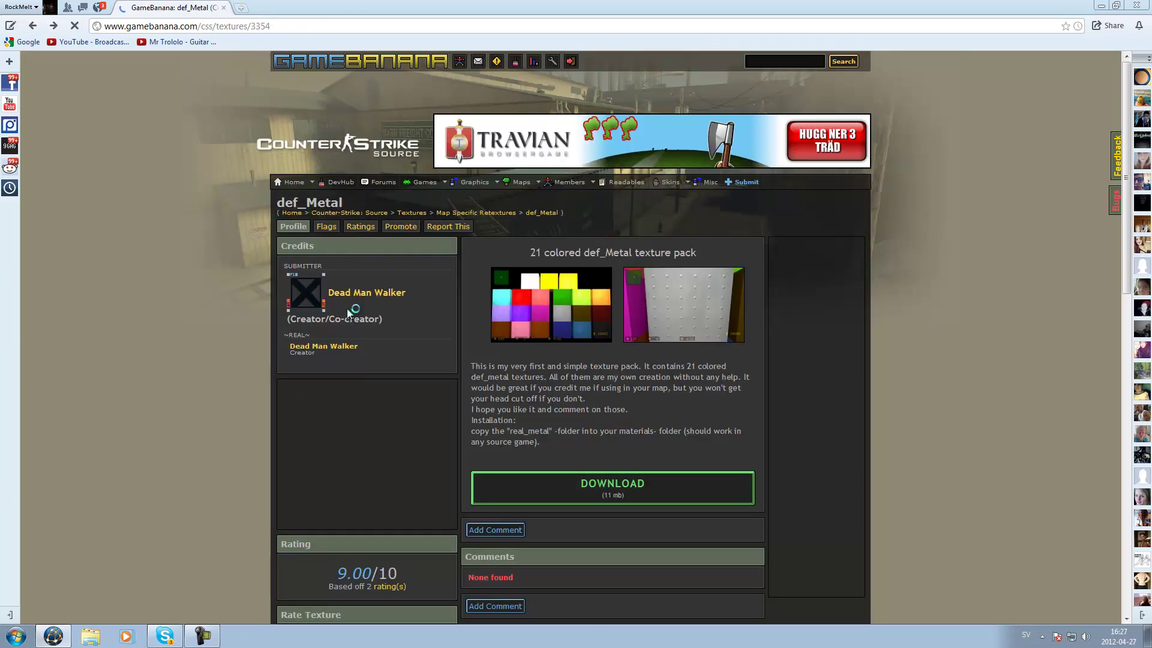
scroll(330, 258, "down", 1)
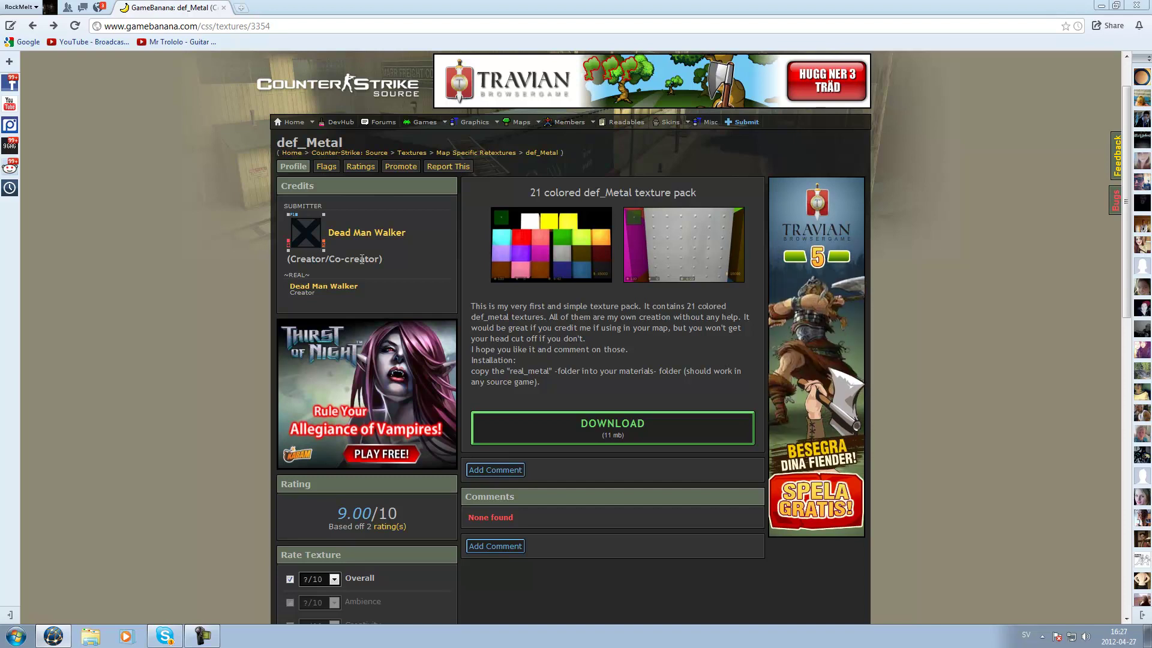
Start the real_metal_textures.rar download, scroll to File Info, then go back to def_Metal
left_click(622, 426)
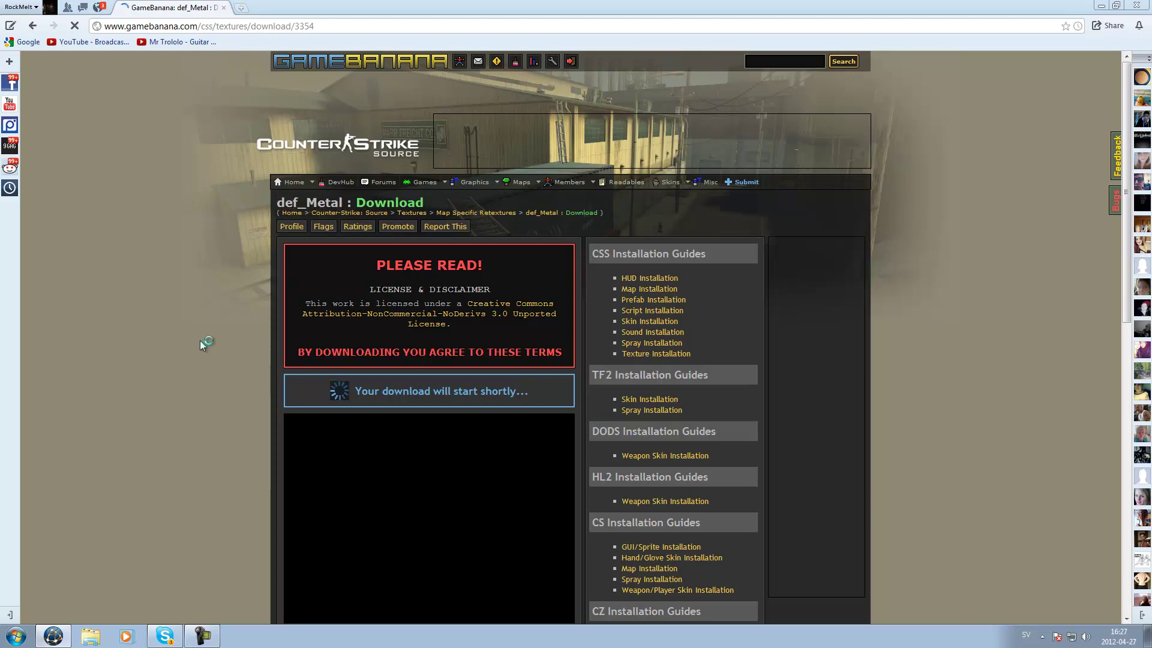
scroll(164, 323, "down", 2)
scroll(163, 323, "down", 3)
scroll(163, 322, "down", 2)
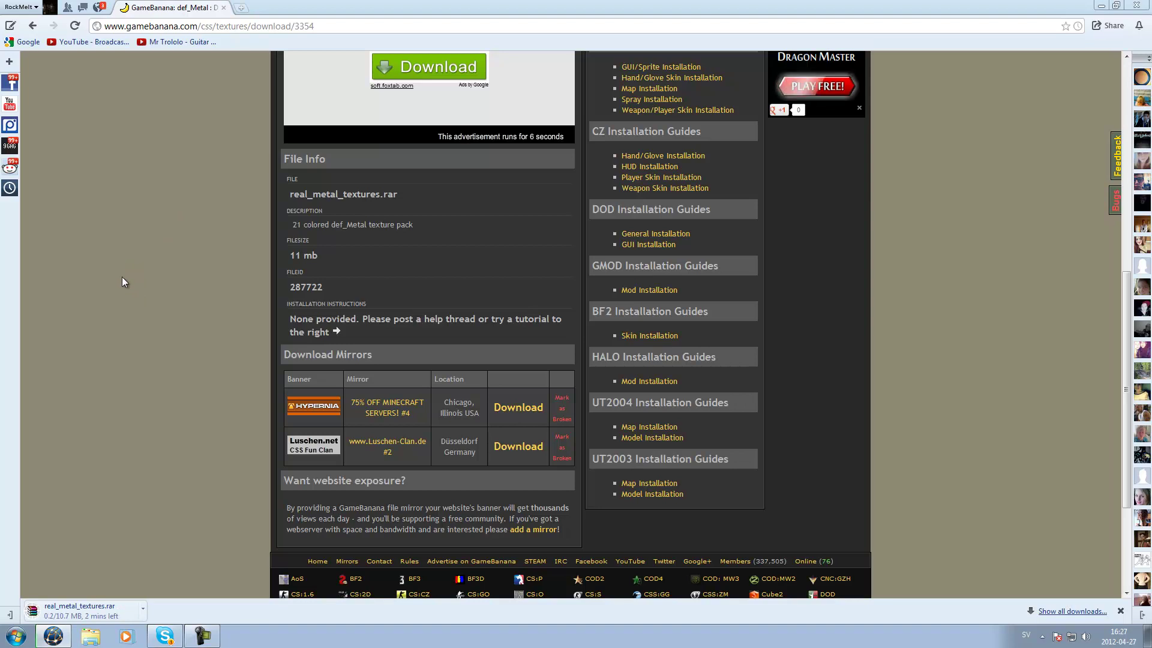
left_click(31, 29)
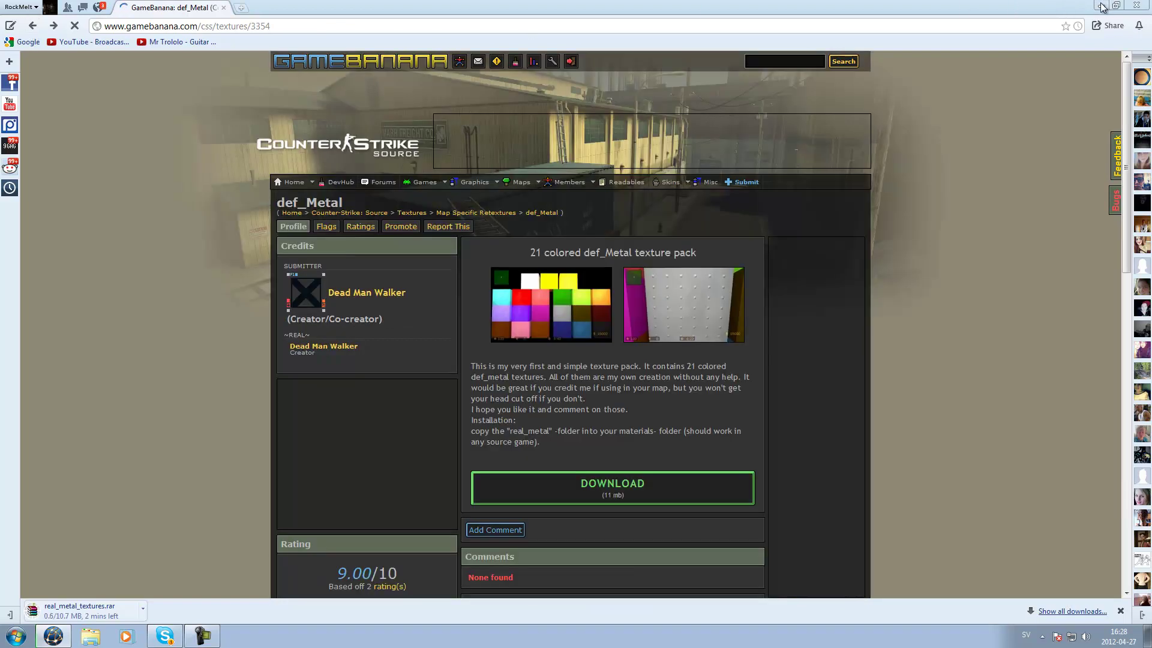
Minimize the browser, open the user's Downloads folder in Explorer, then switch back to the browser
left_click(1101, 6)
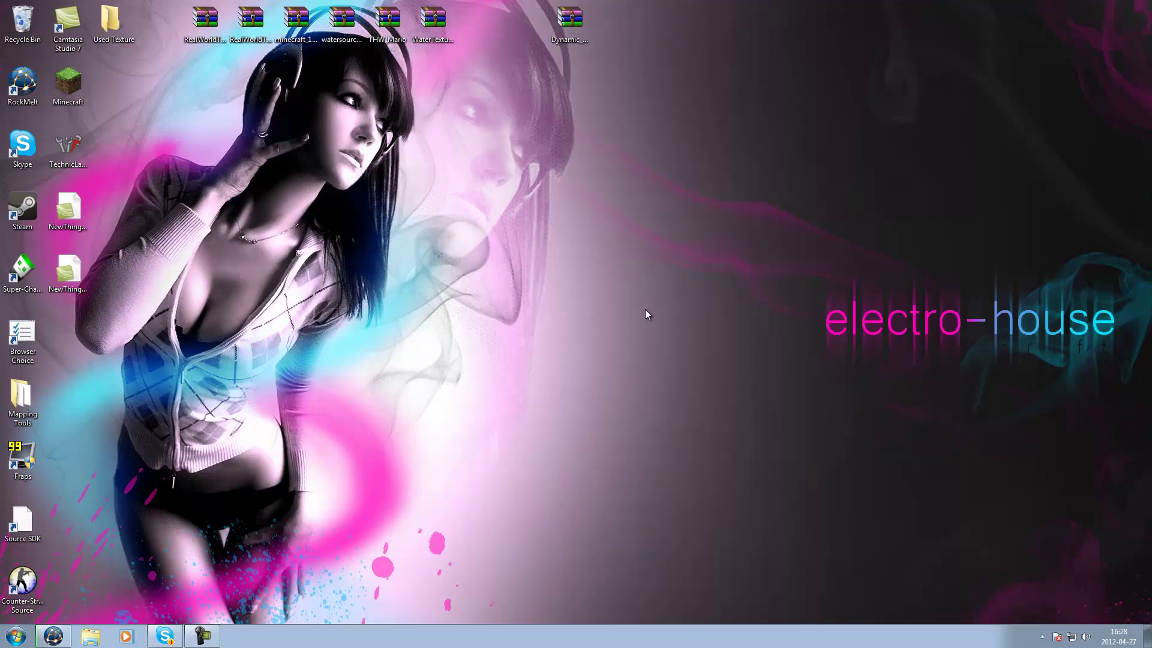
left_click(2, 643)
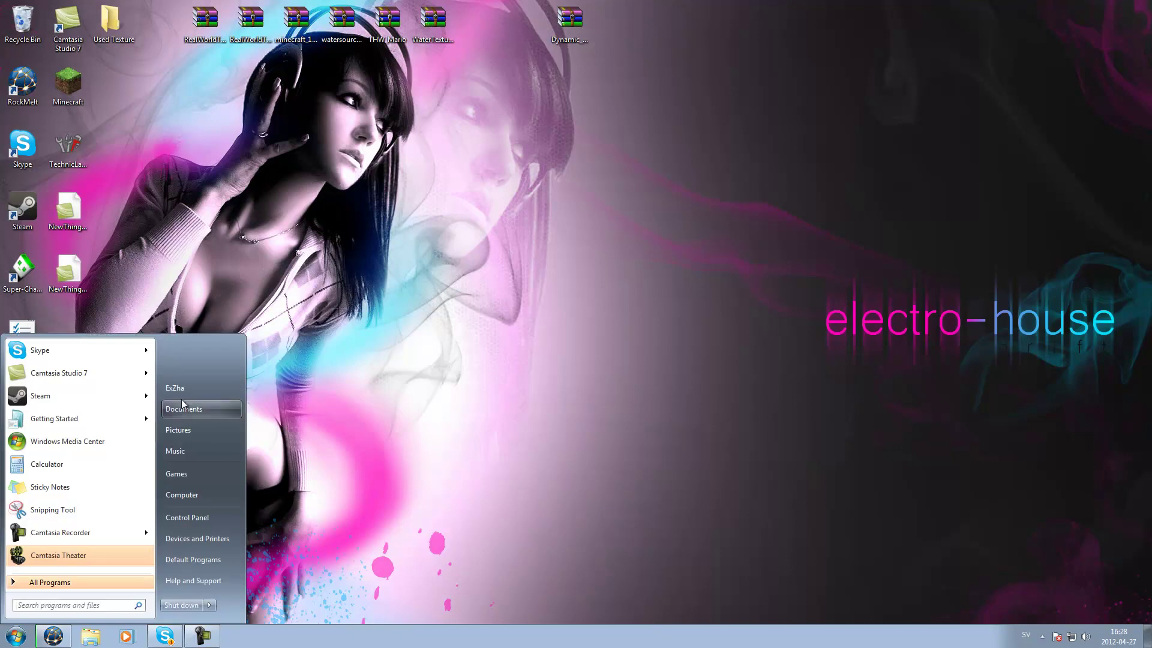
left_click(192, 393)
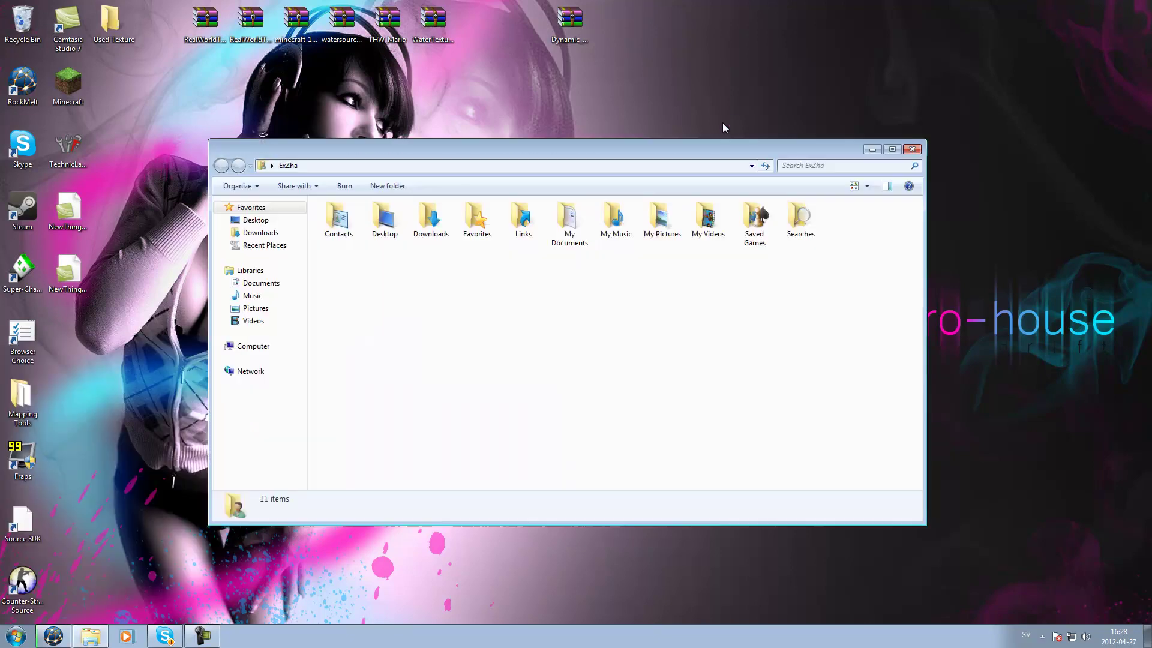
double_click(431, 222)
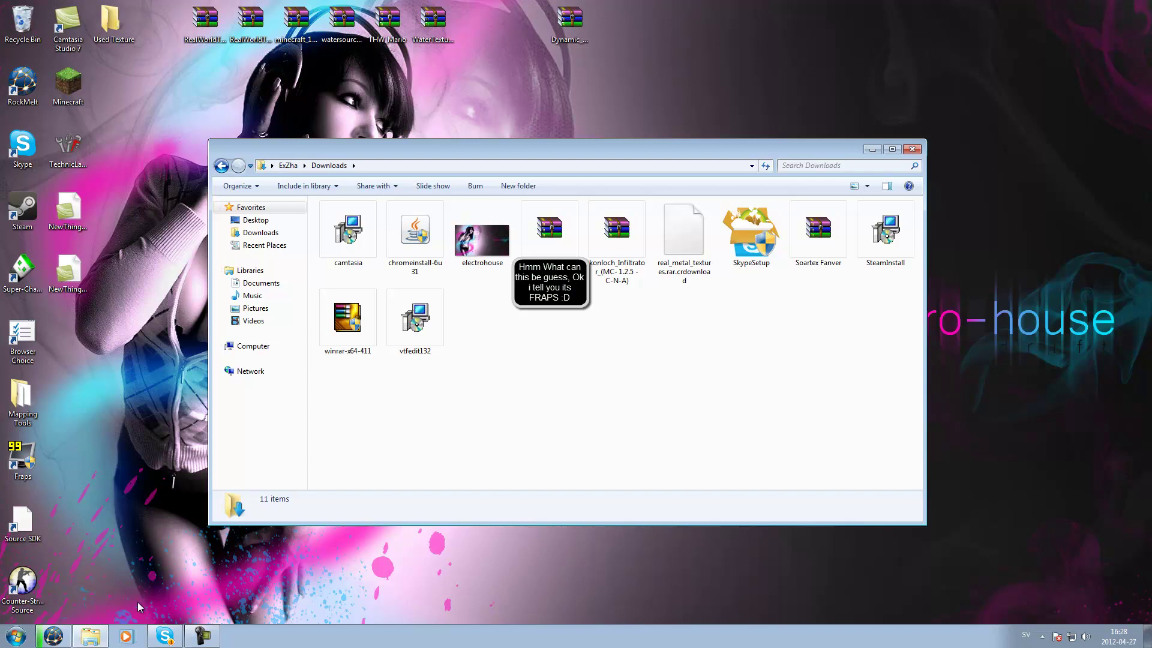
left_click(53, 636)
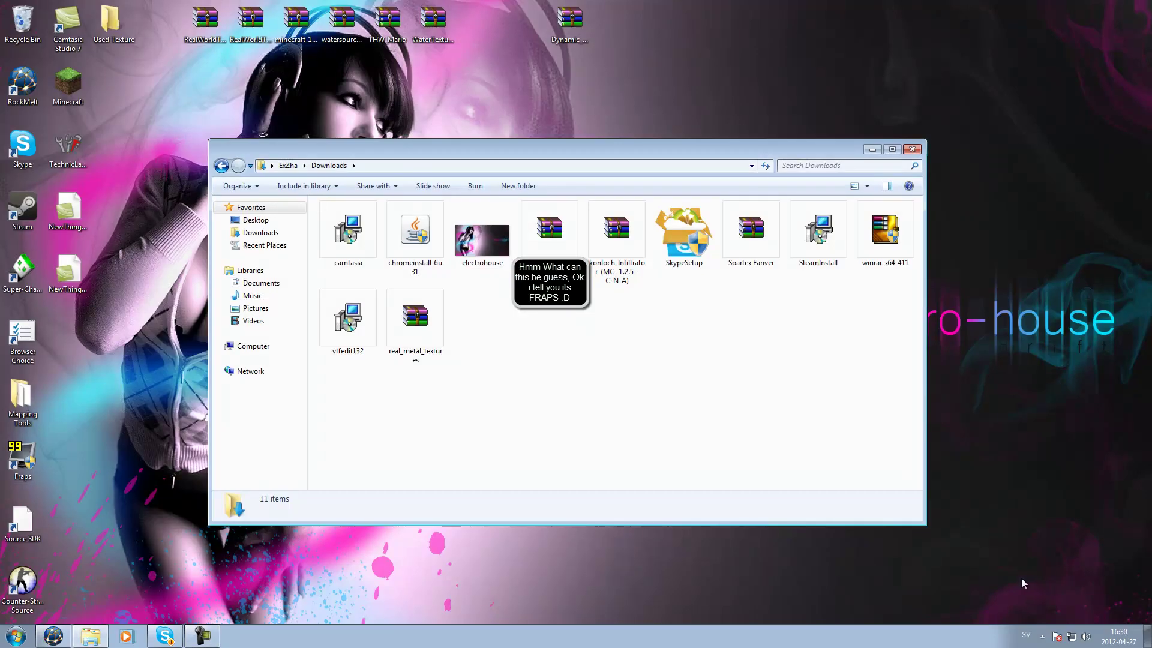
Move the real_metal_textures archive from Downloads onto the desktop and close the Downloads window
left_click(1022, 582)
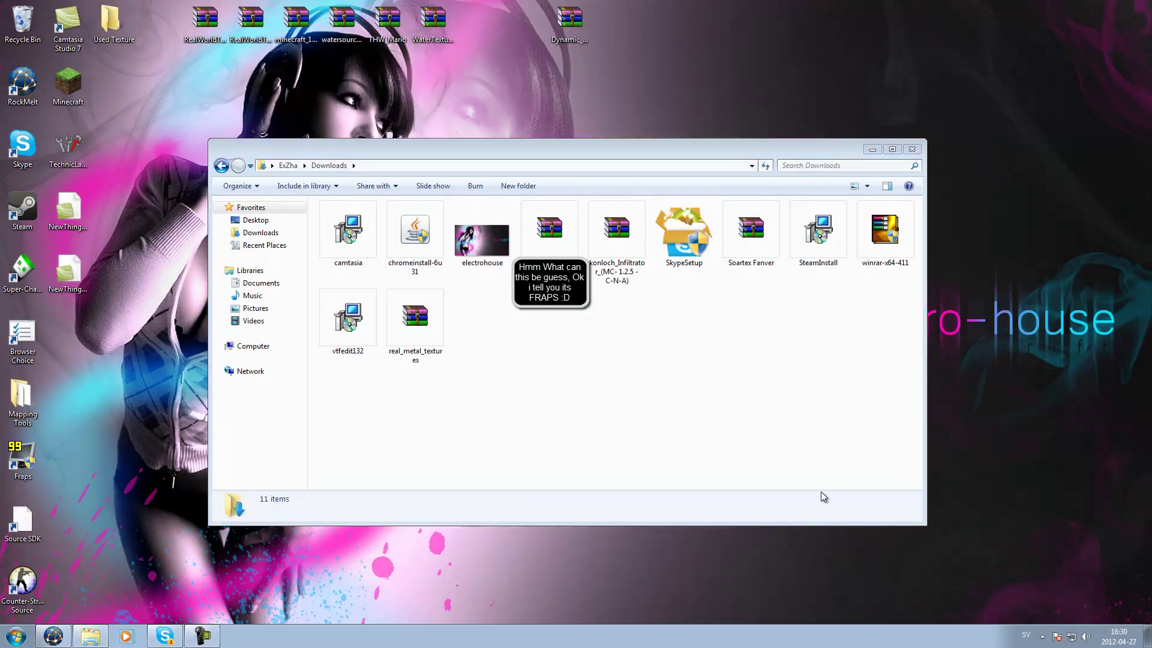
left_click(422, 339)
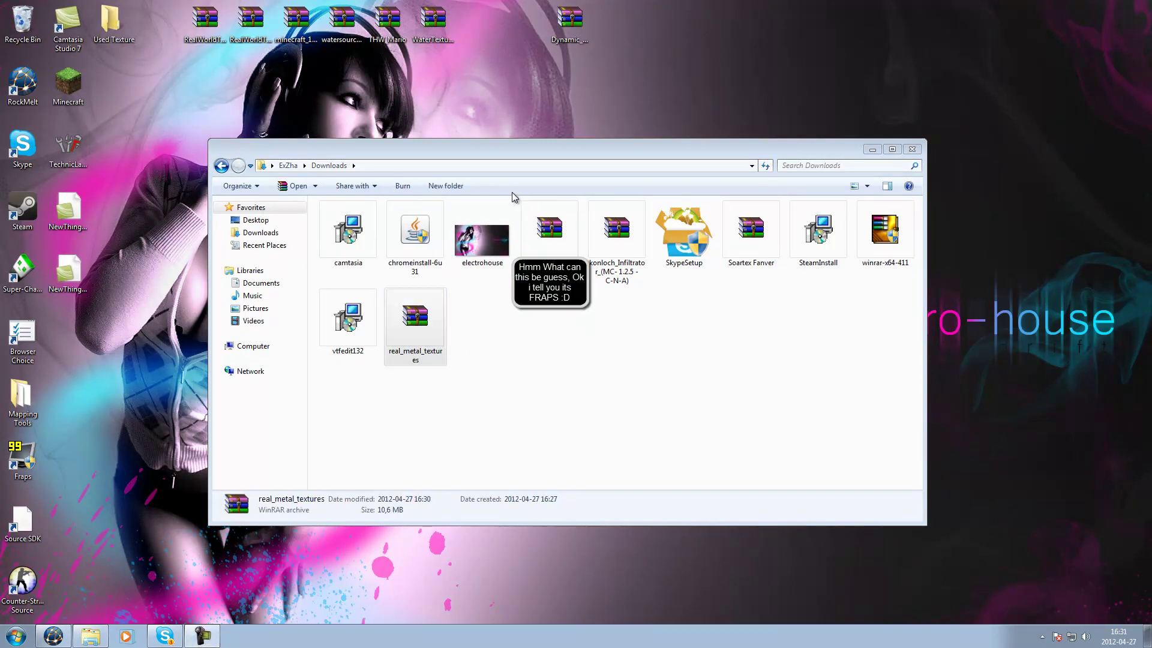
left_click(556, 379)
left_click(415, 318)
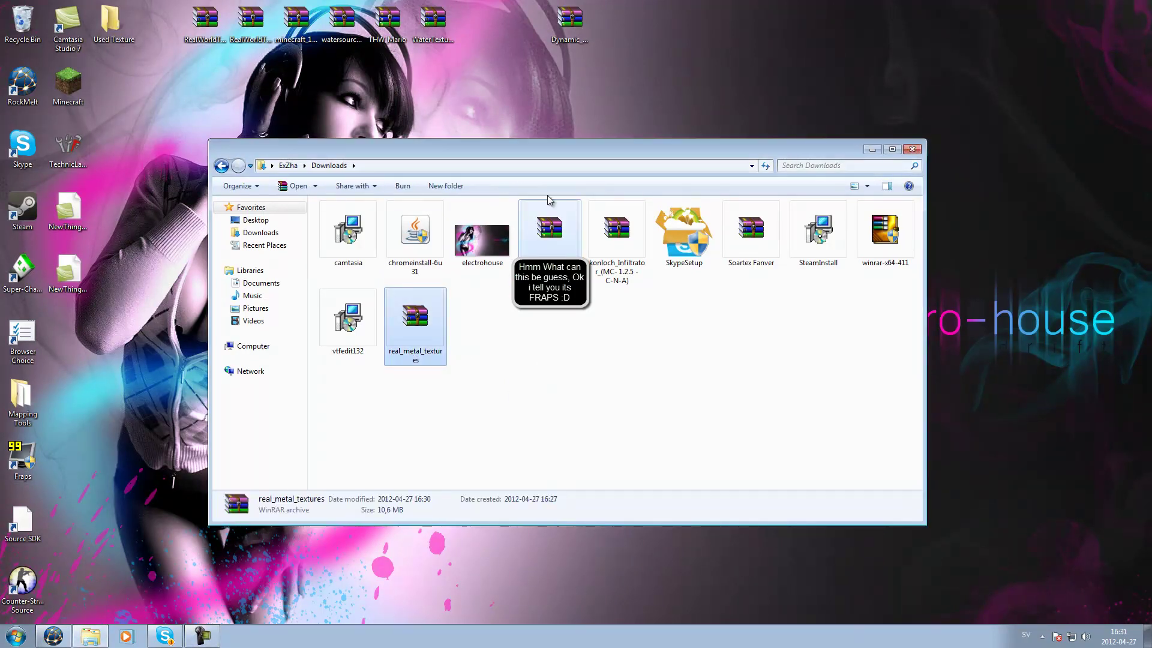
left_click_drag(415, 318, 498, 42)
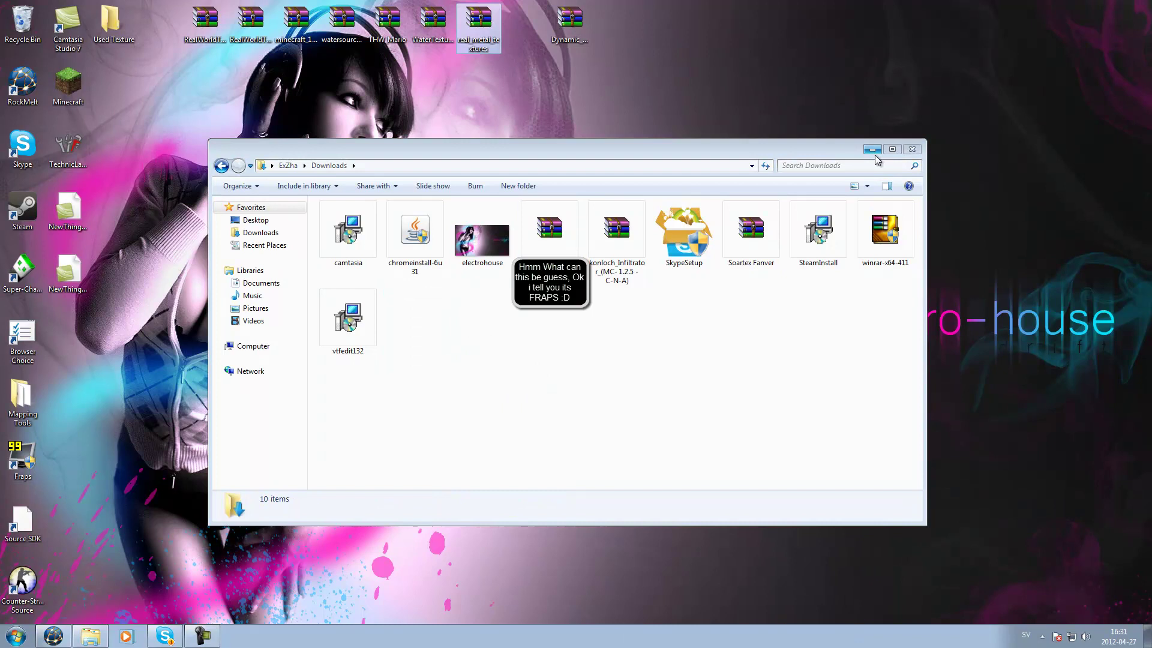
left_click(912, 149)
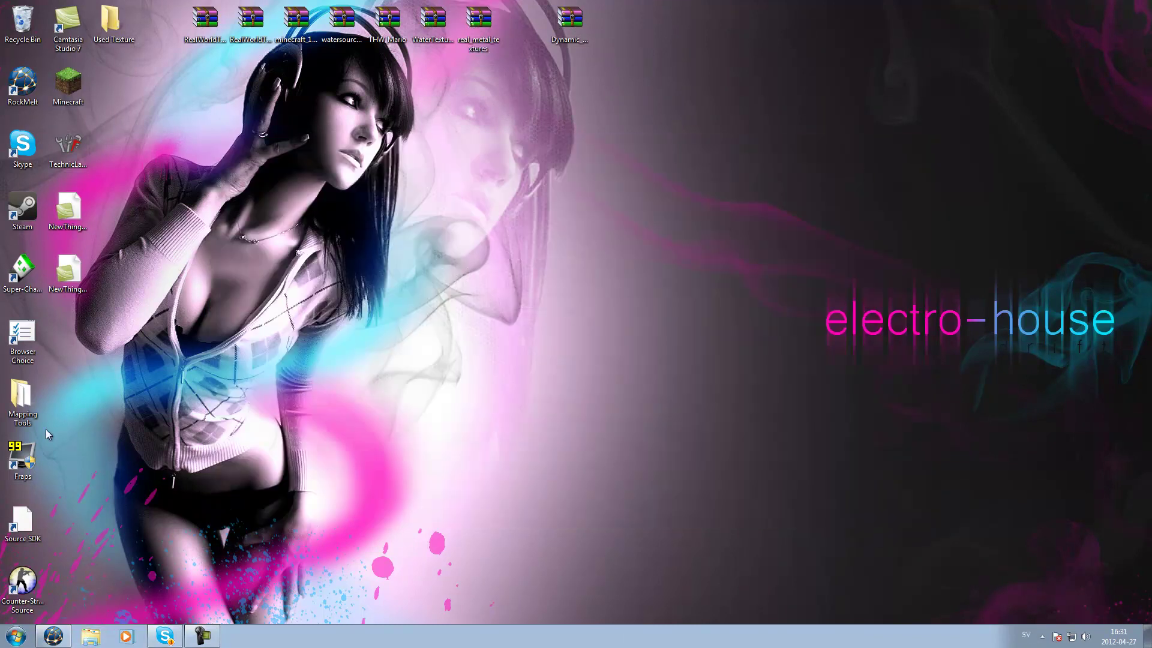
Open the personal user folder from the Start menu
left_click(18, 641)
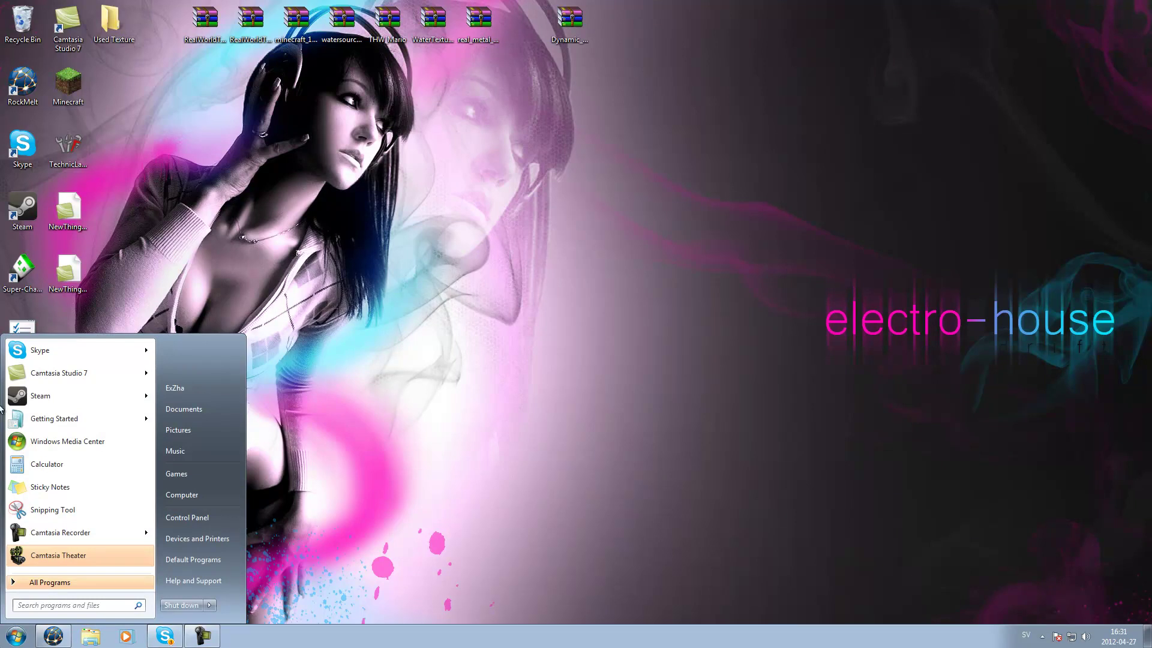
left_click(426, 450)
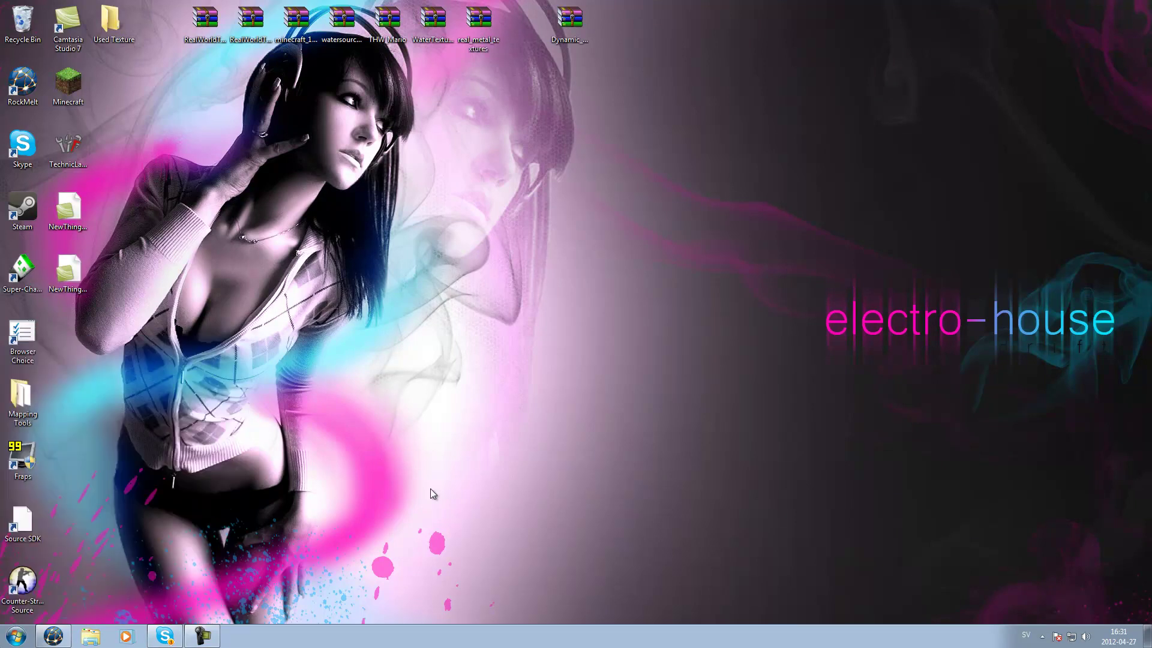
left_click(16, 637)
left_click(185, 384)
Browse from Computer into Local Disk (C:) > Program Files (x86) > Steam > steamapps
left_click_drag(559, 151, 530, 162)
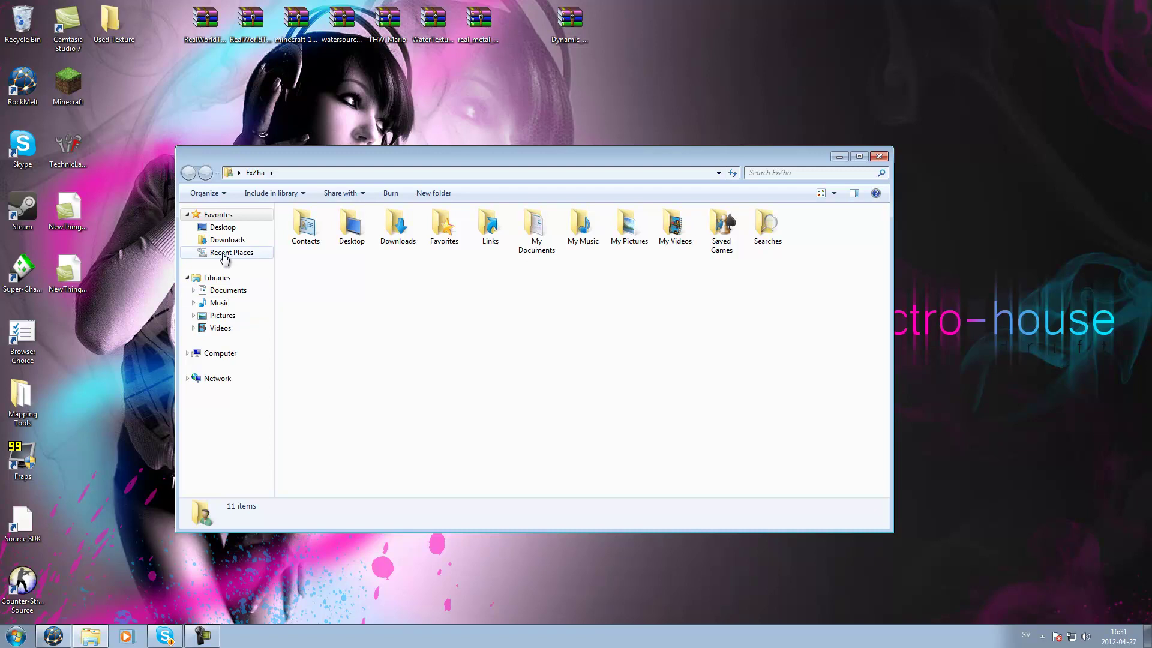
left_click(220, 354)
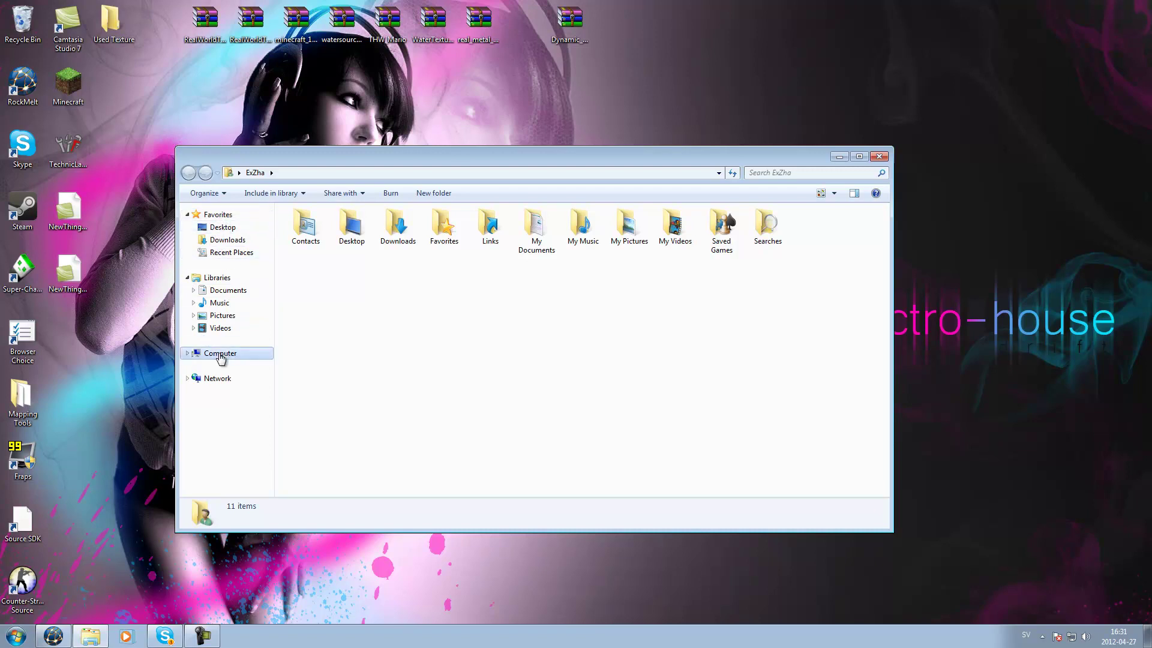
double_click(331, 243)
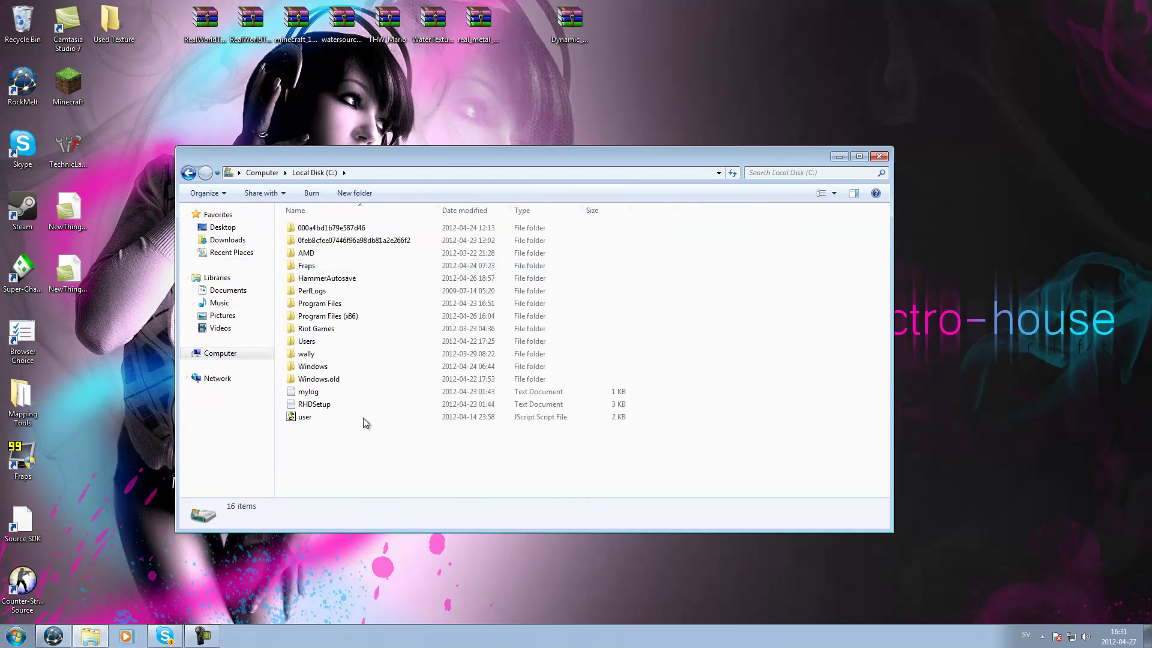
left_click(330, 322)
double_click(336, 322)
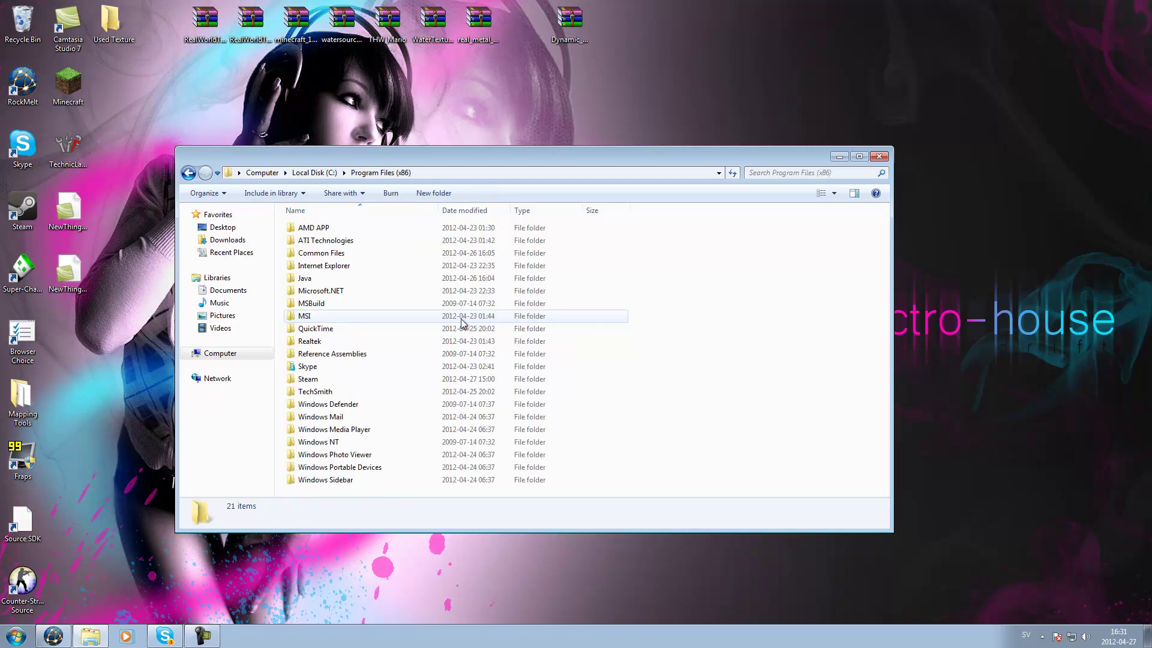
double_click(326, 382)
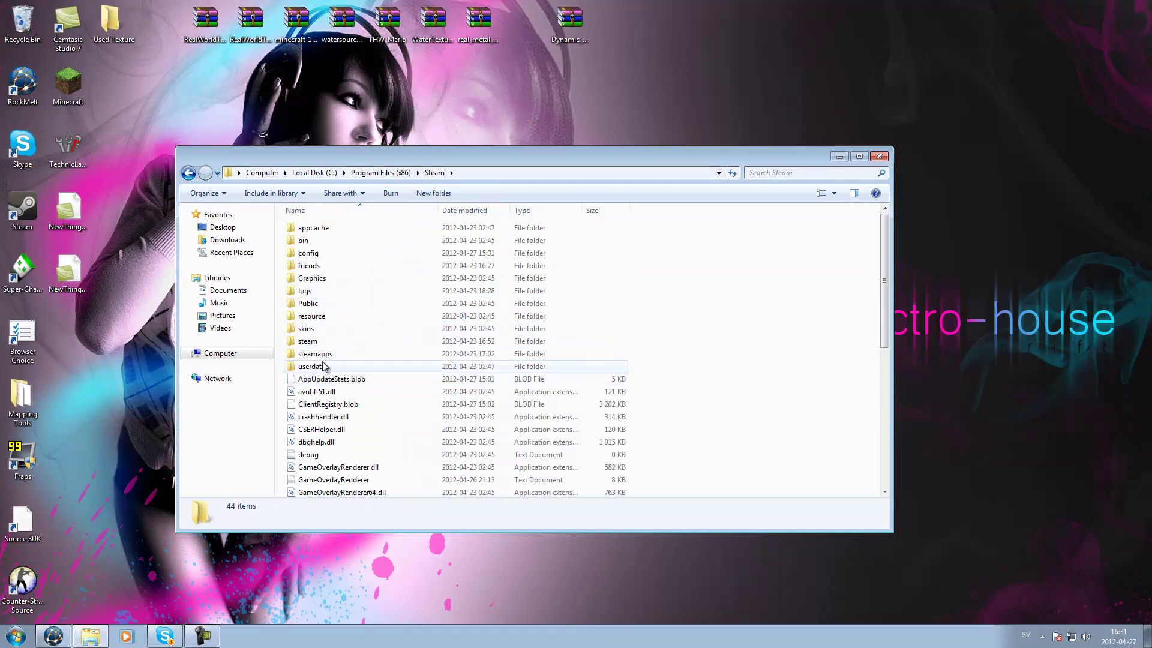
left_click(327, 359)
double_click(326, 359)
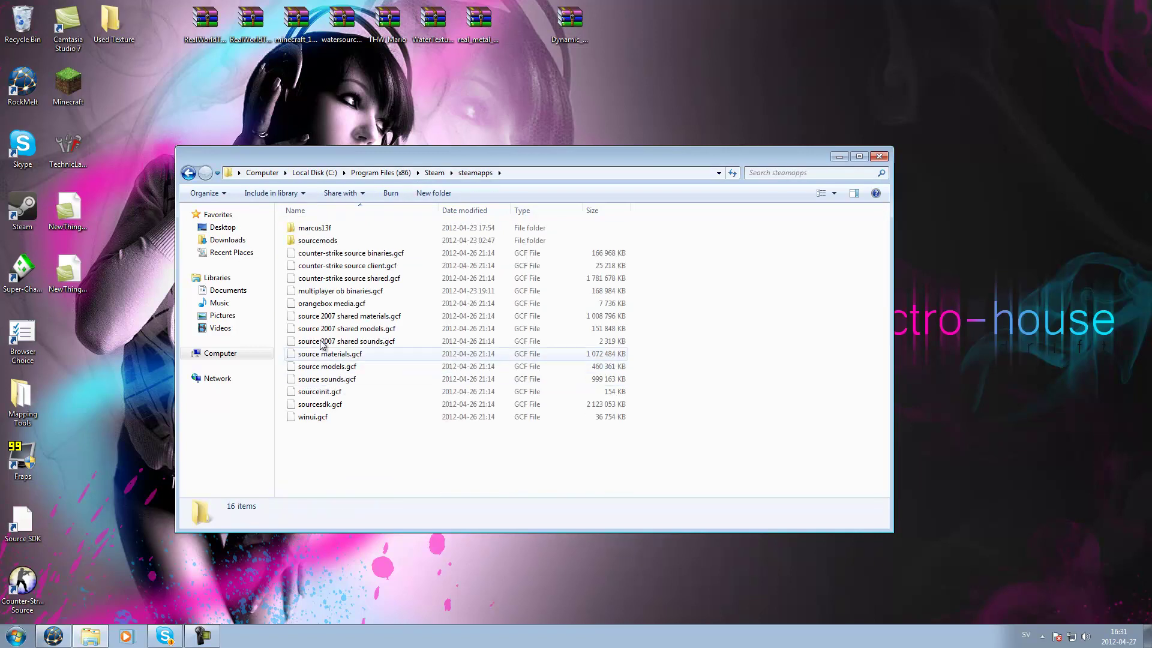
Go into marcus13f > counter-strike source > cstrike > materials, then open the real_metal_textures archive
double_click(335, 229)
left_click(336, 229)
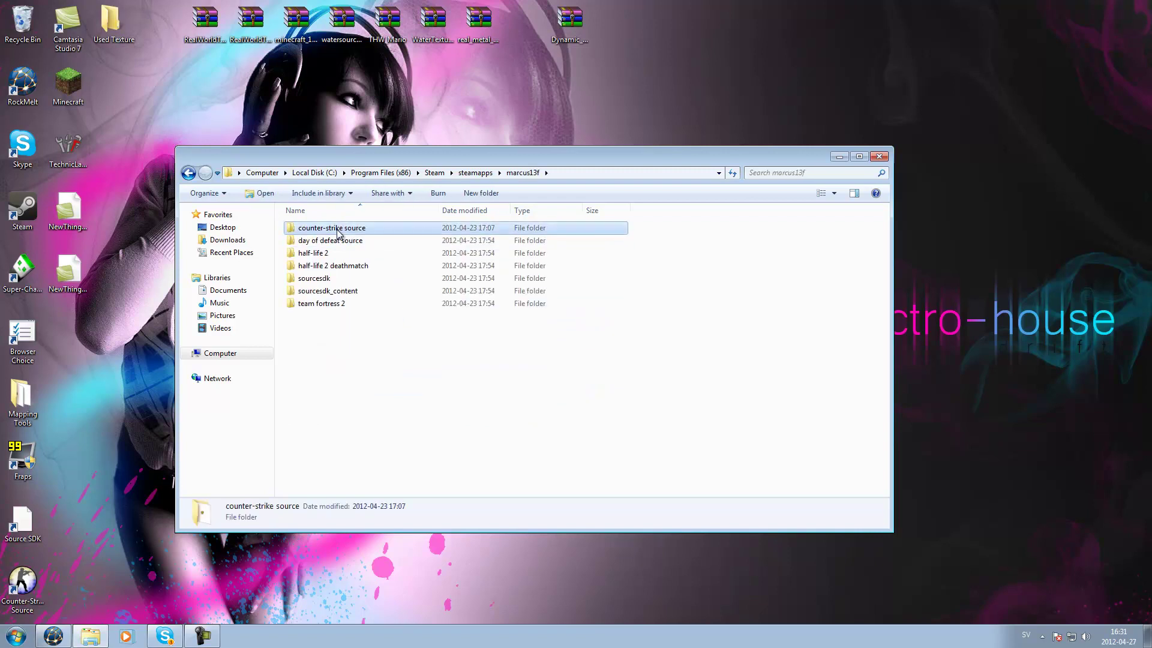
double_click(336, 231)
double_click(322, 254)
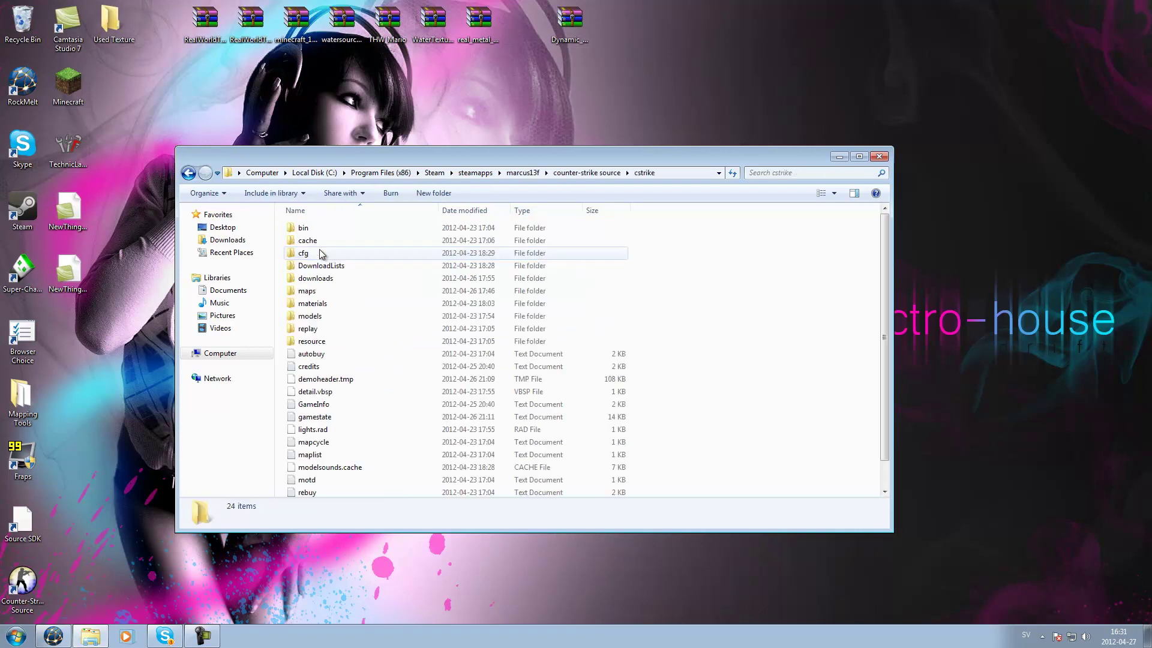
left_click(320, 306)
double_click(317, 306)
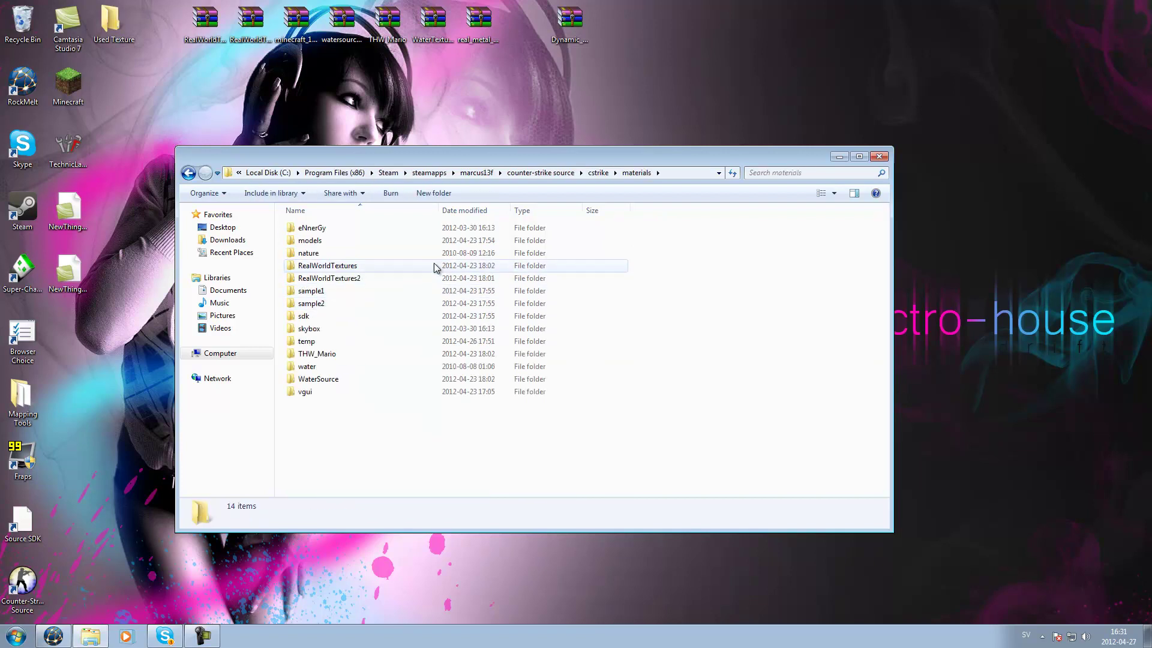
left_click(420, 108)
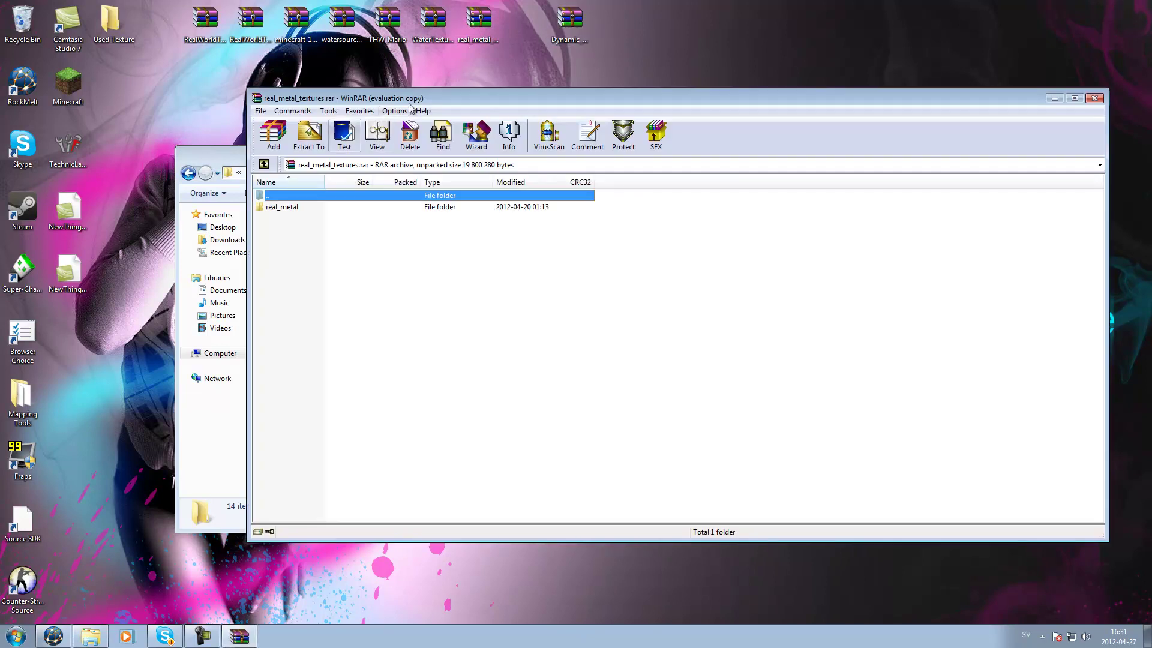
Look through the contents of the archived real_metal folder in WinRAR
mouse_move(466, 108)
left_mouse_down()
mouse_move(592, 38)
mouse_move(586, 69)
left_mouse_up()
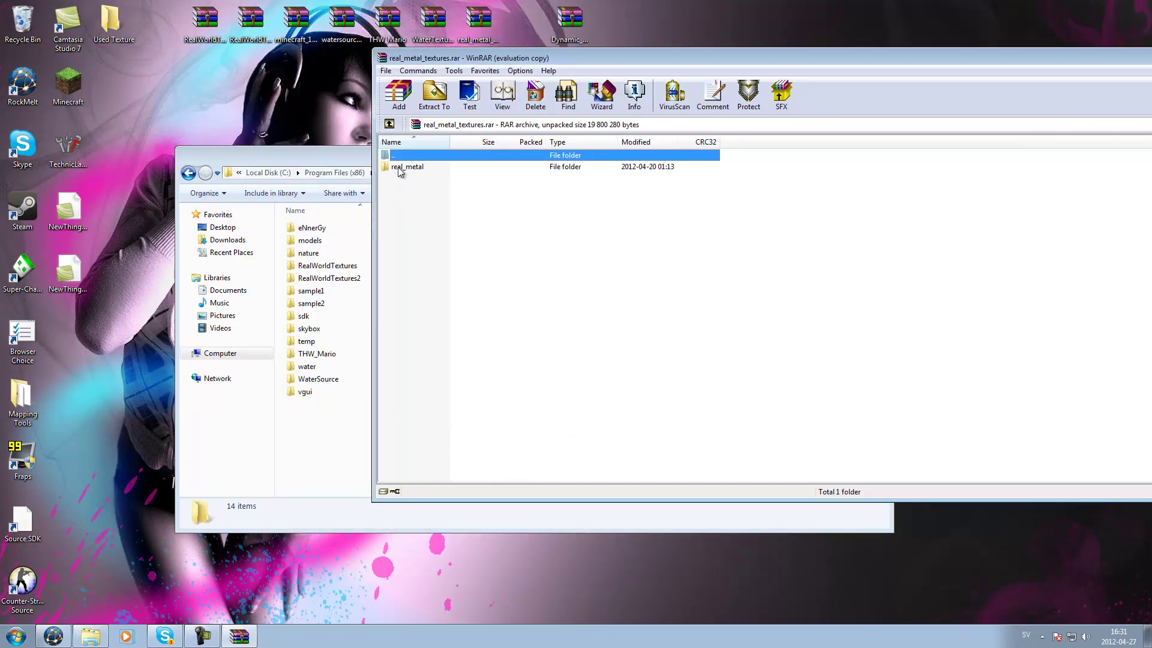
left_click(569, 234)
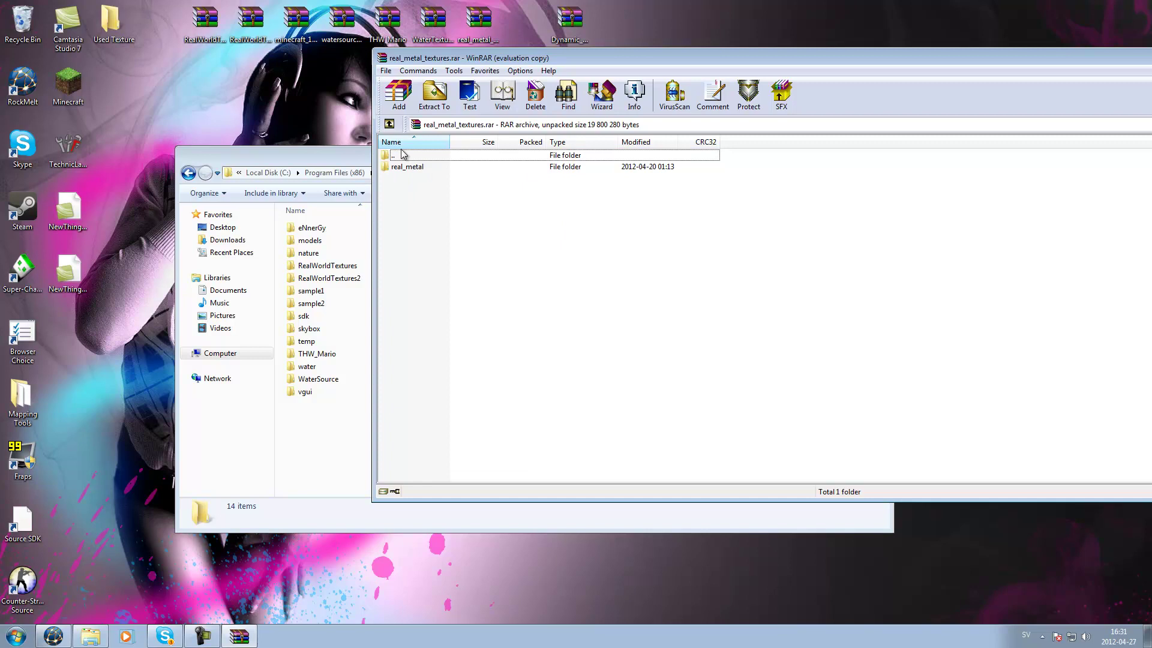
double_click(404, 172)
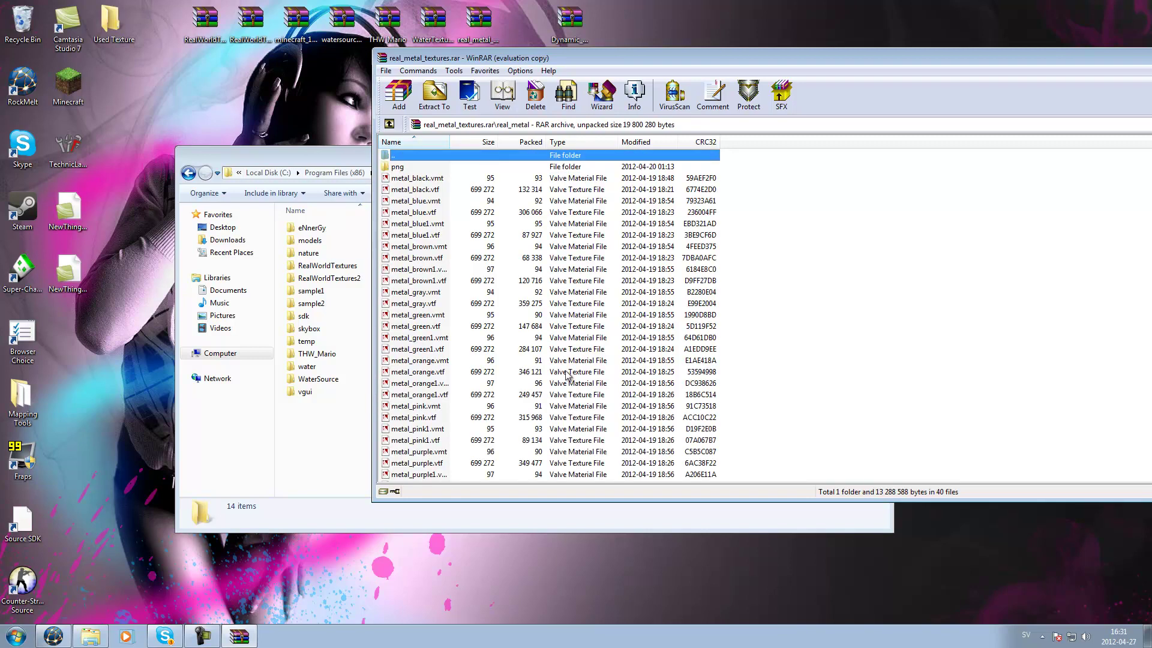
scroll(501, 300, "down", 3)
scroll(420, 336, "up", 1)
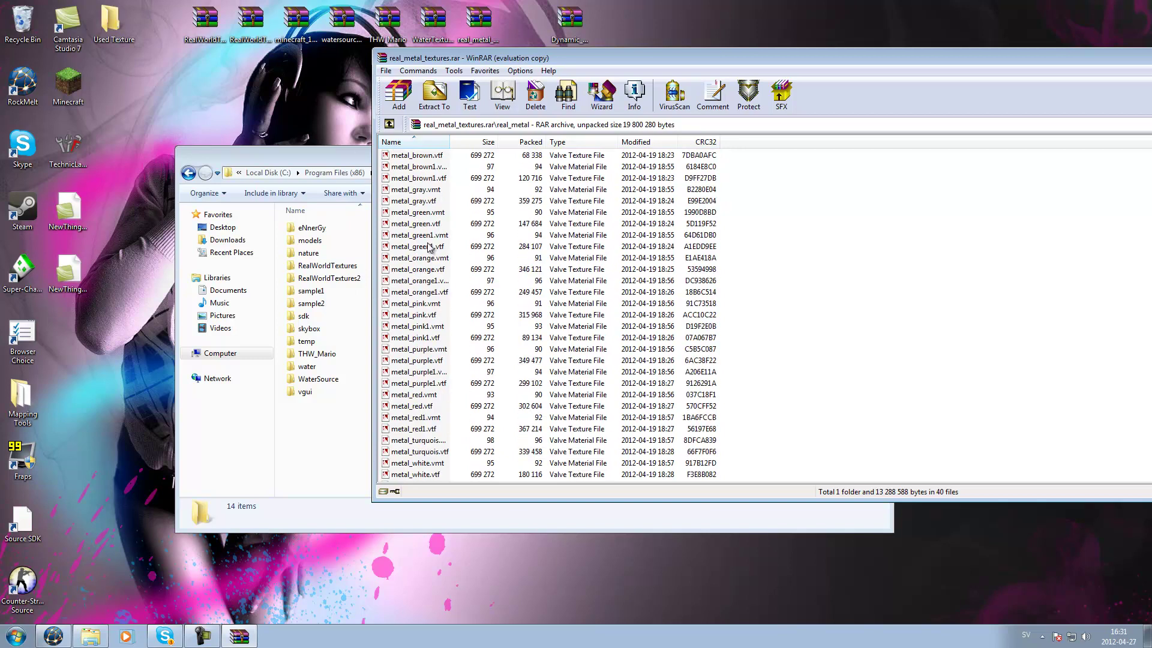
scroll(431, 248, "down", 1)
scroll(480, 213, "up", 1)
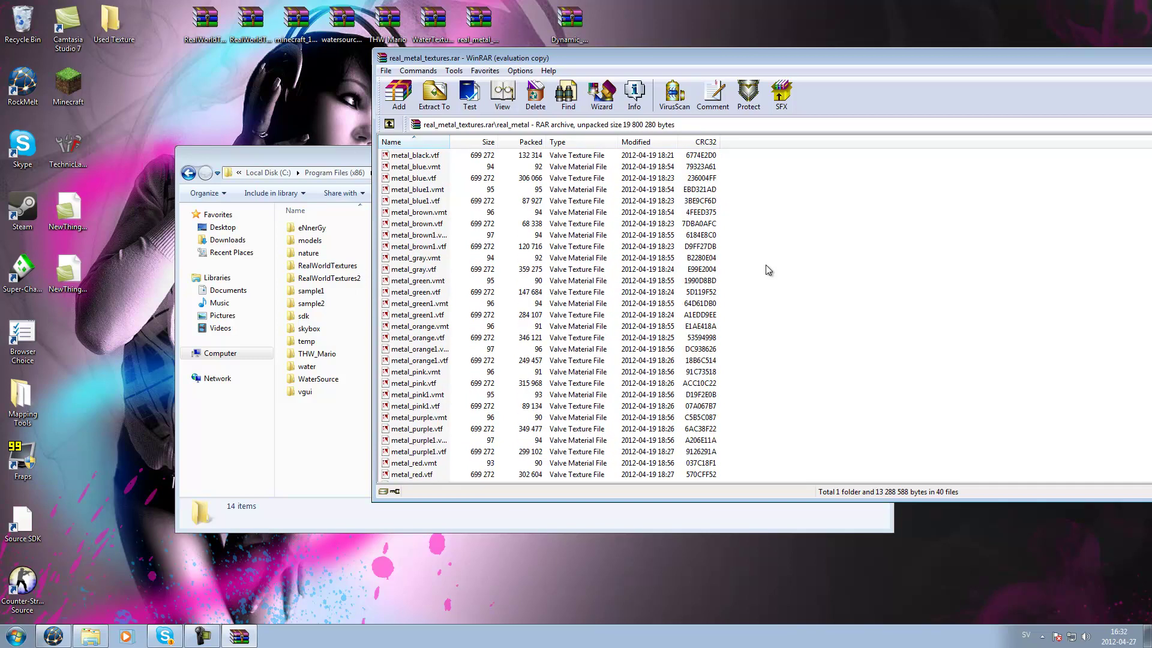
scroll(529, 215, "up", 1)
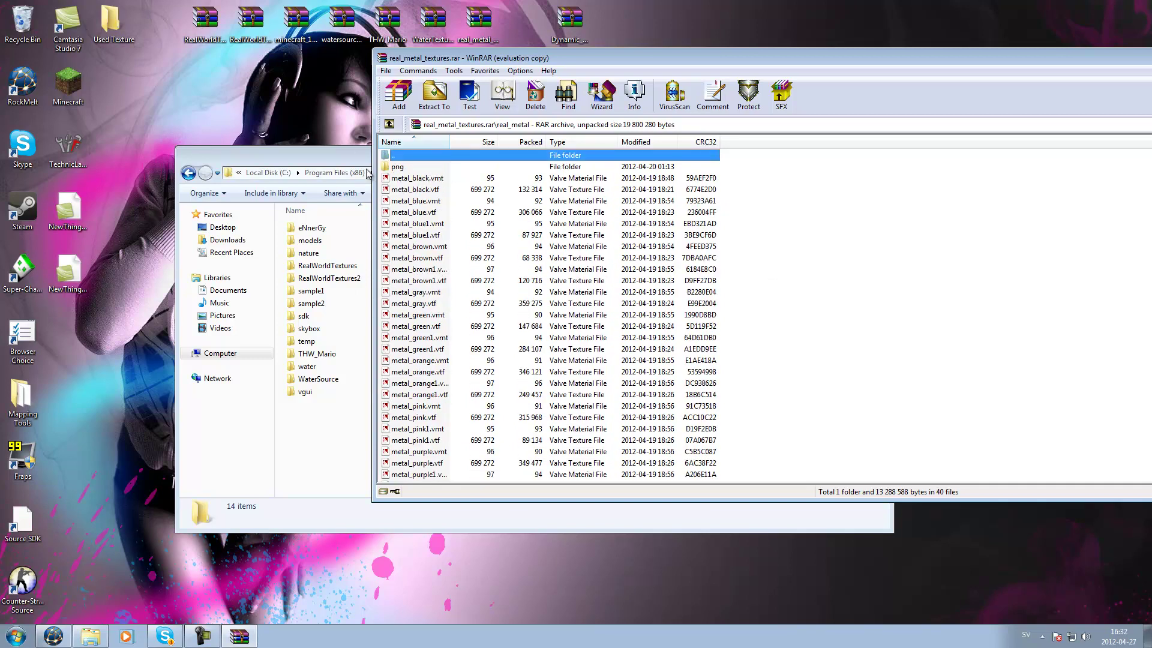
Extract the real_metal folder into the cstrike materials folder and close WinRAR
double_click(427, 156)
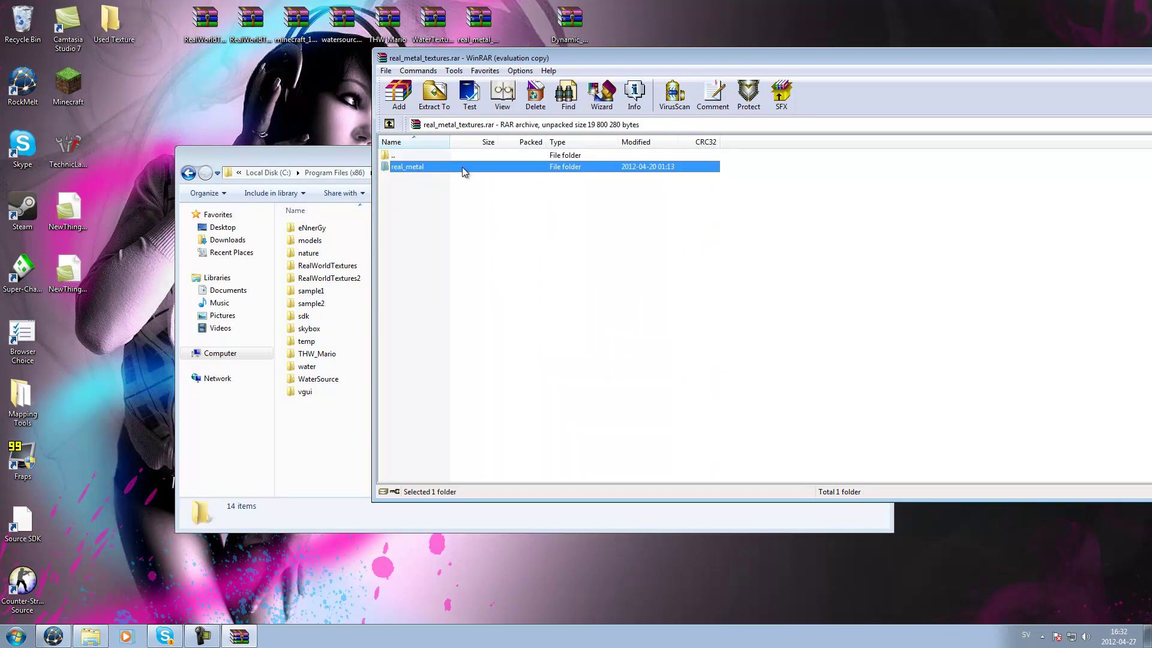
left_click_drag(463, 173, 330, 426)
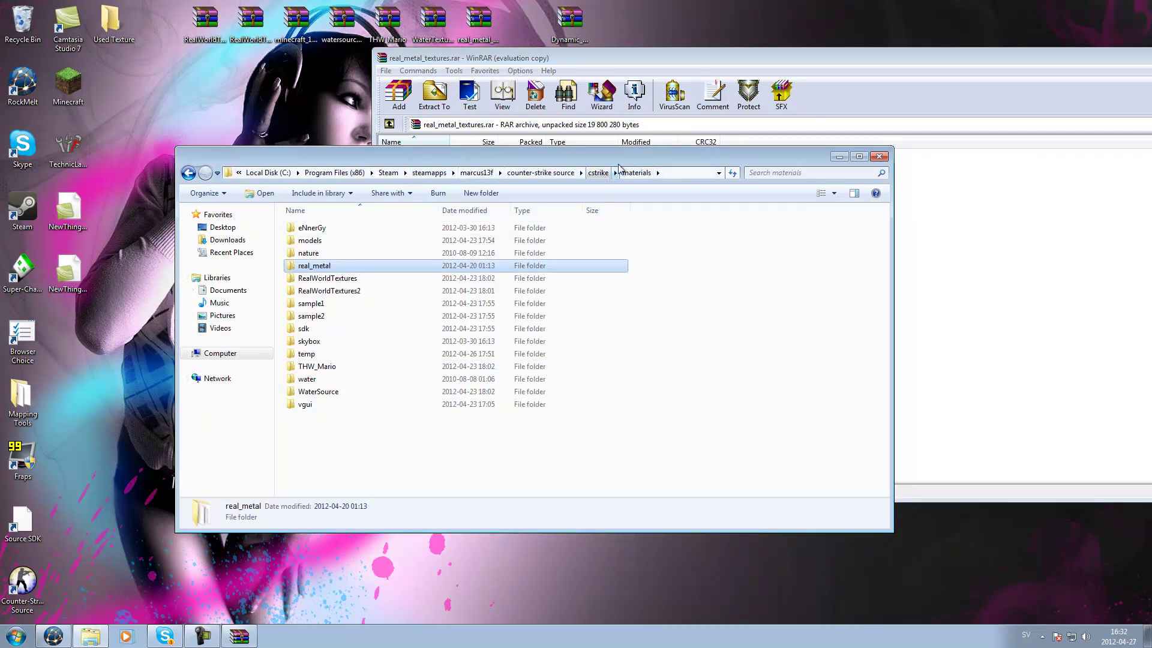
left_click_drag(742, 61, 657, 100)
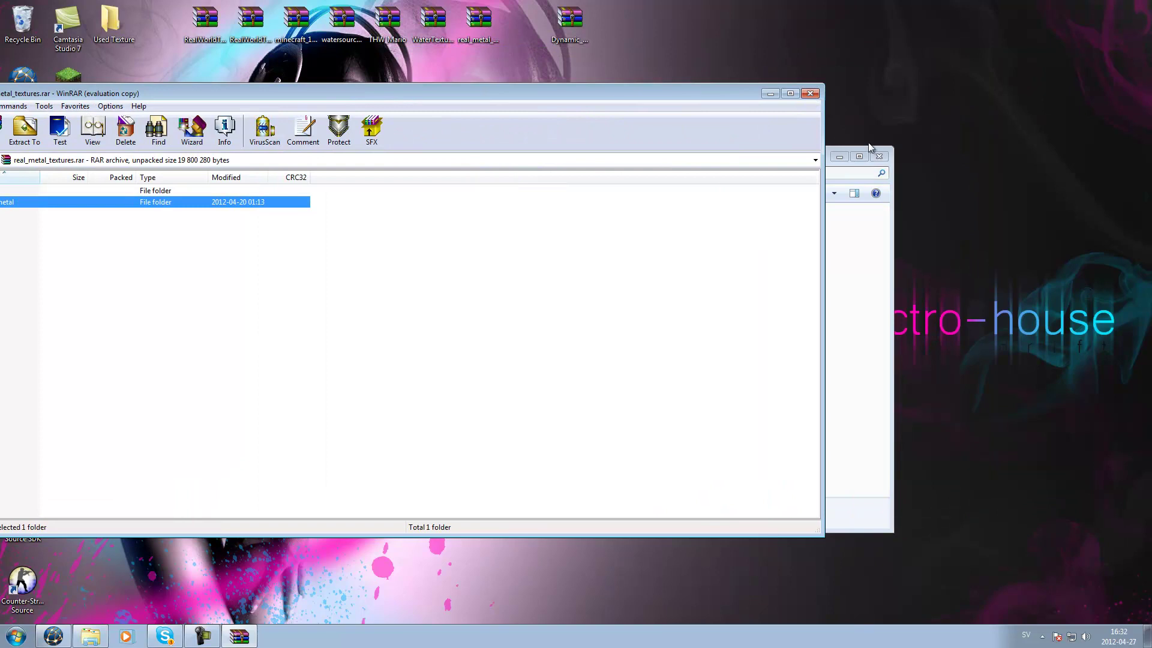
left_click(809, 95)
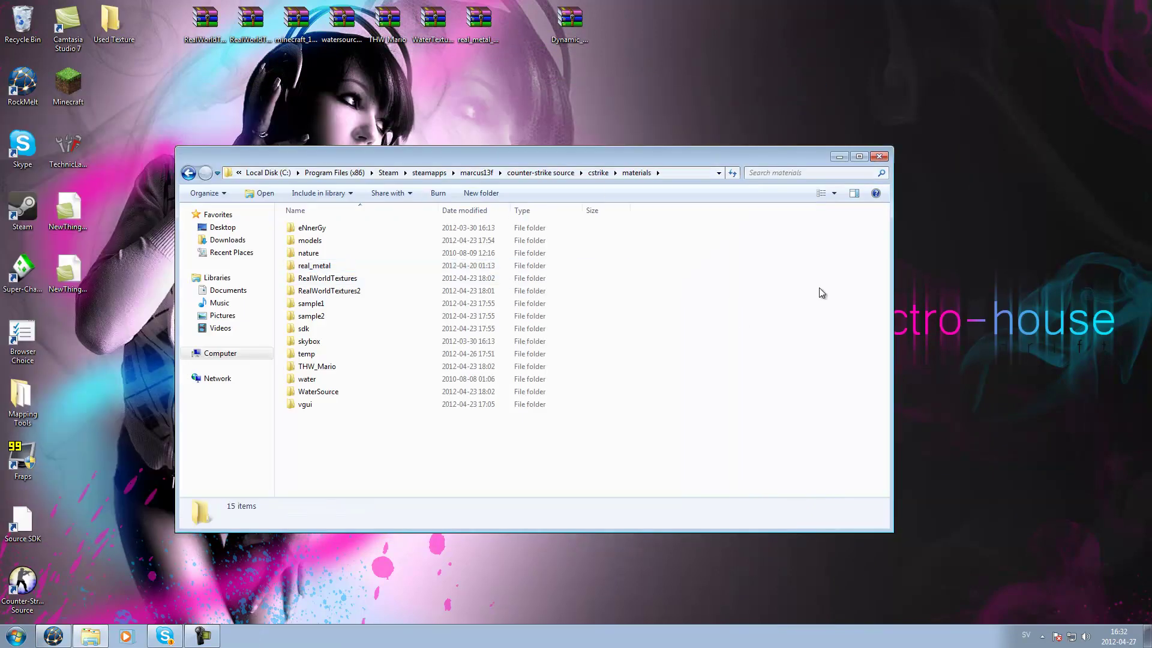
Close the materials folder window and launch Source SDK from its desktop shortcut
left_click(879, 156)
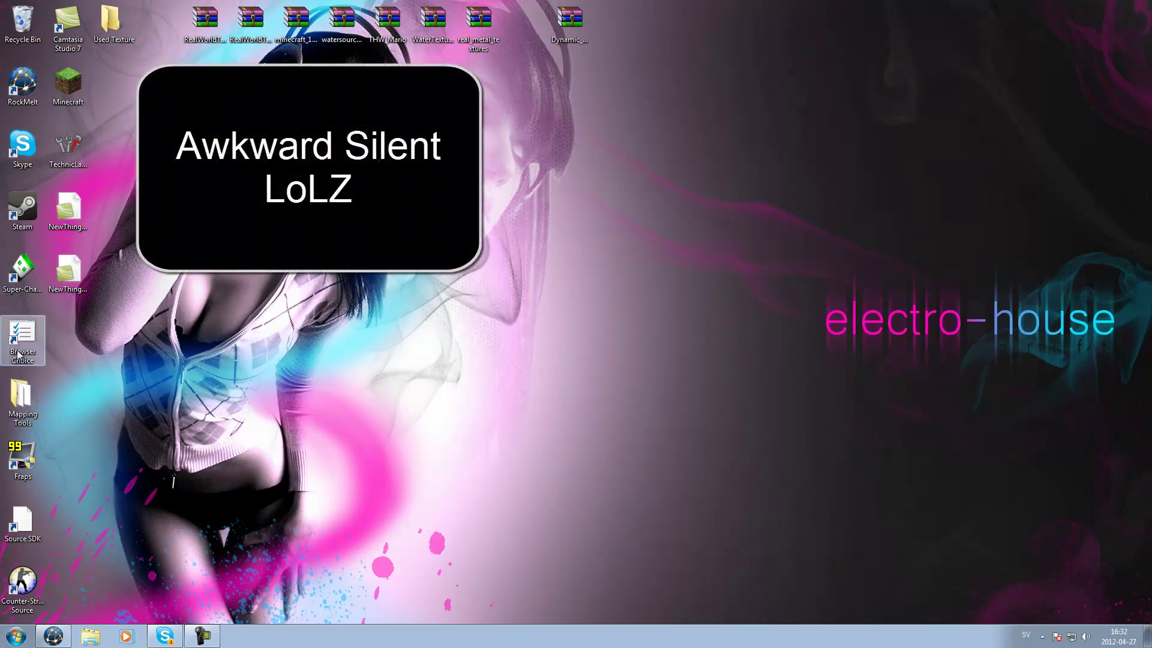
double_click(22, 521)
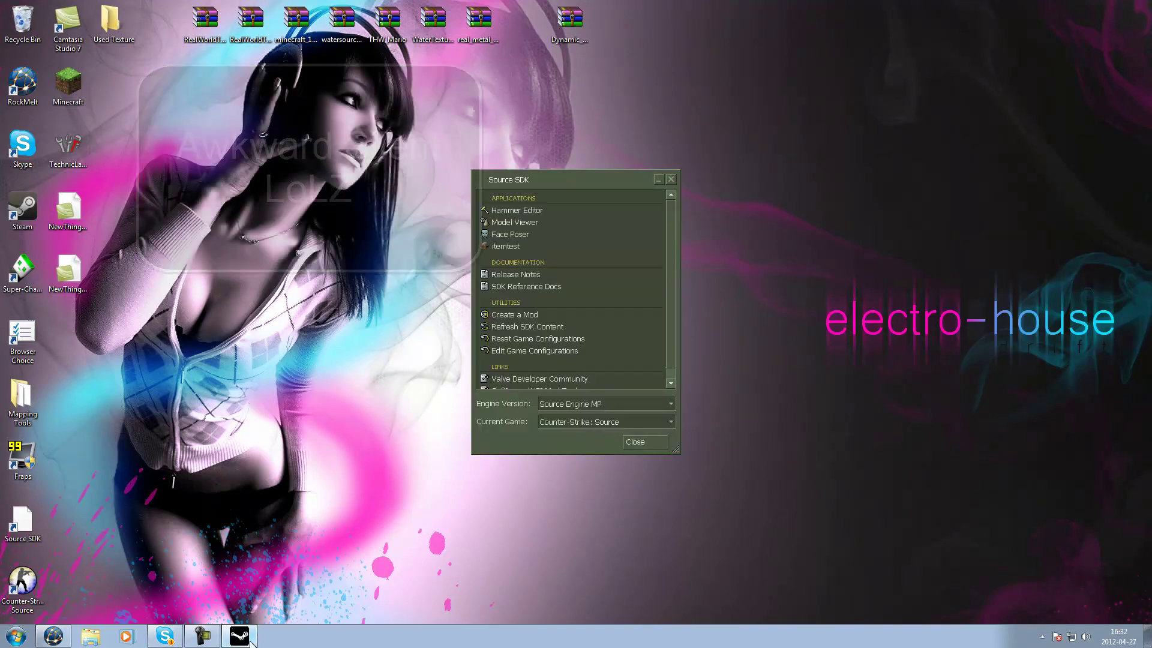
Start Hammer Editor from Source SDK's Applications list, with Counter-Strike: Source as the game
double_click(489, 211)
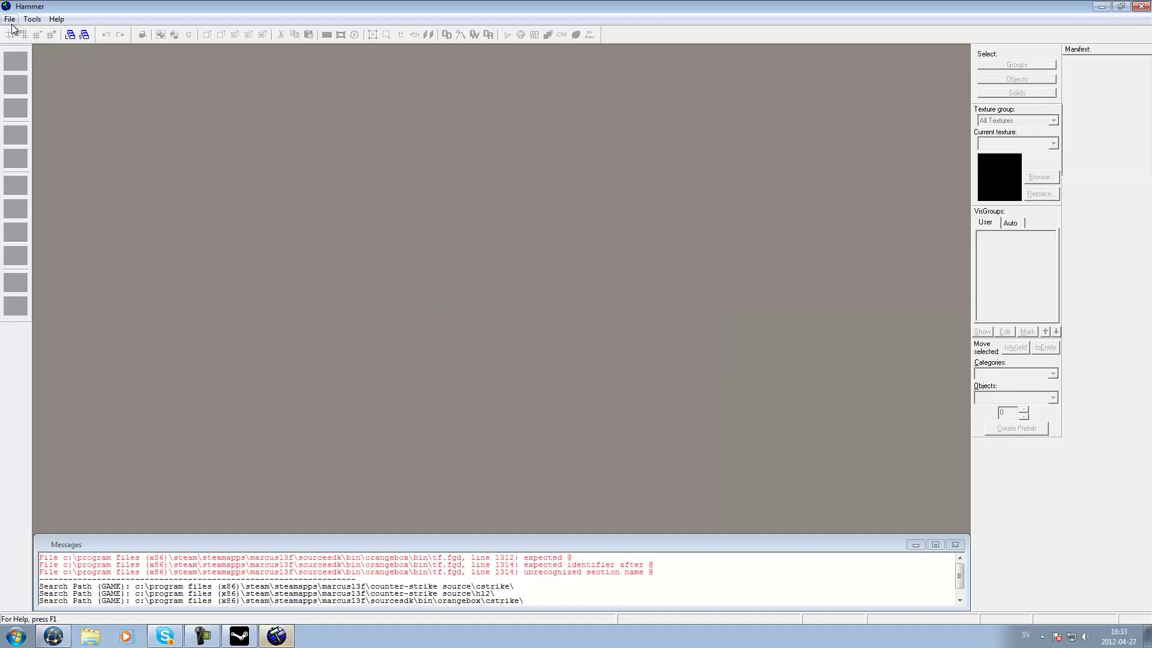
Create a new map and draw a 1024 by 1024 block outline in the Top view
left_click(10, 20)
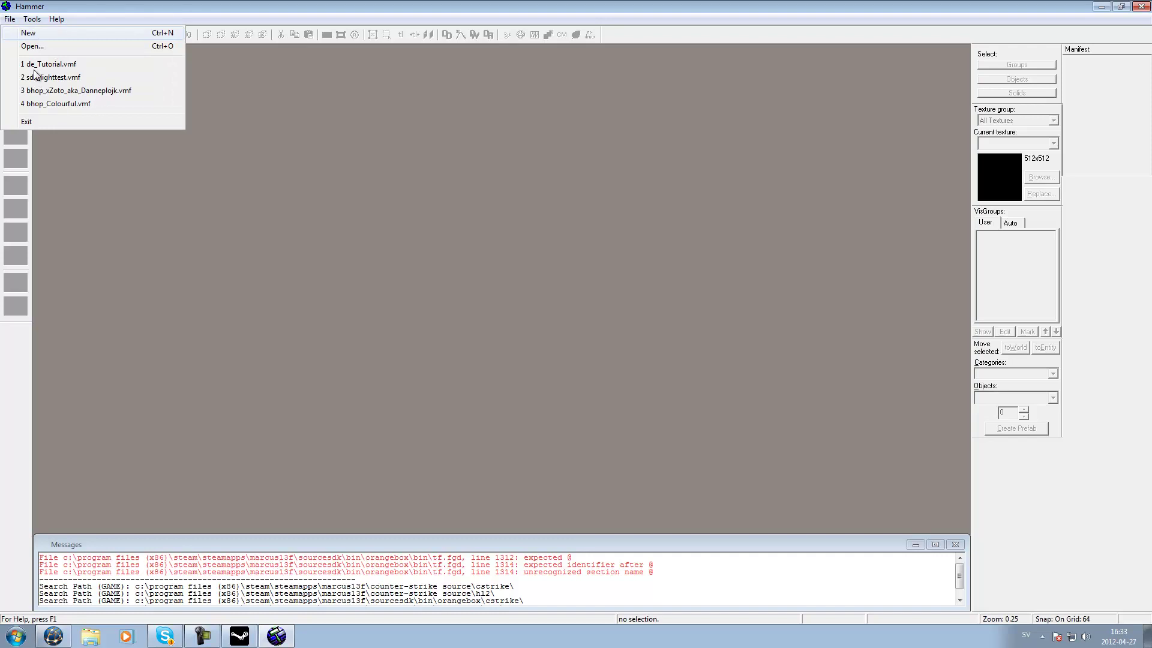
key("ctrl+n")
left_click(12, 161)
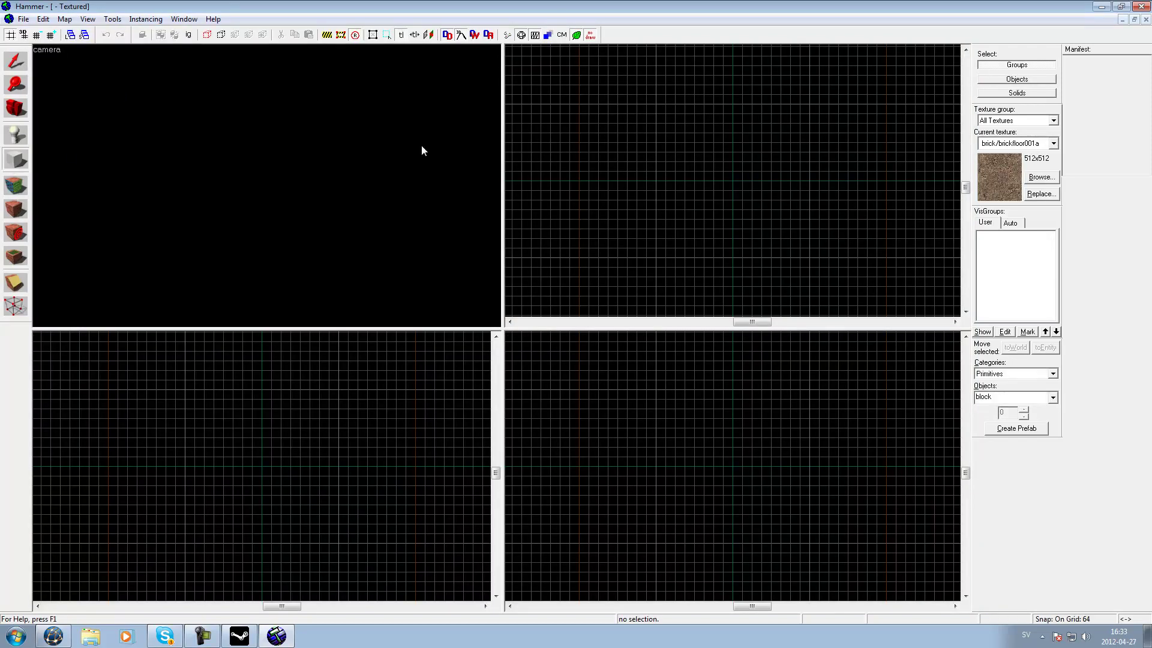
left_click_drag(578, 101, 665, 190)
mouse_move(610, 144)
left_mouse_down()
mouse_move(676, 160)
mouse_move(688, 147)
left_mouse_up()
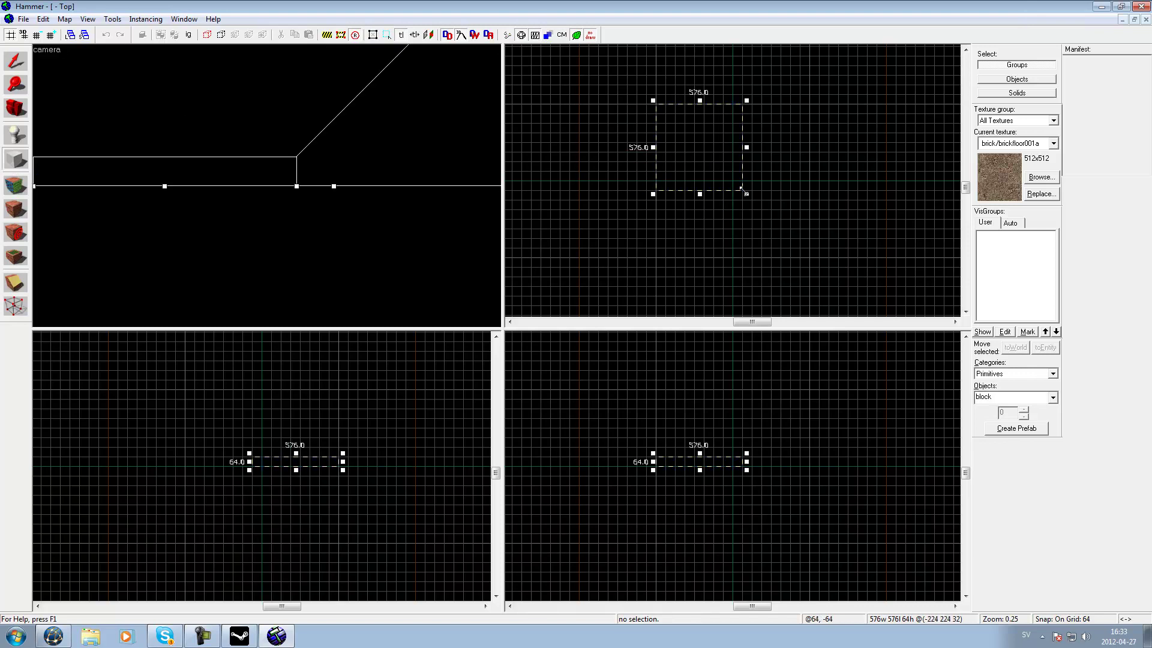
left_click_drag(743, 188, 801, 250)
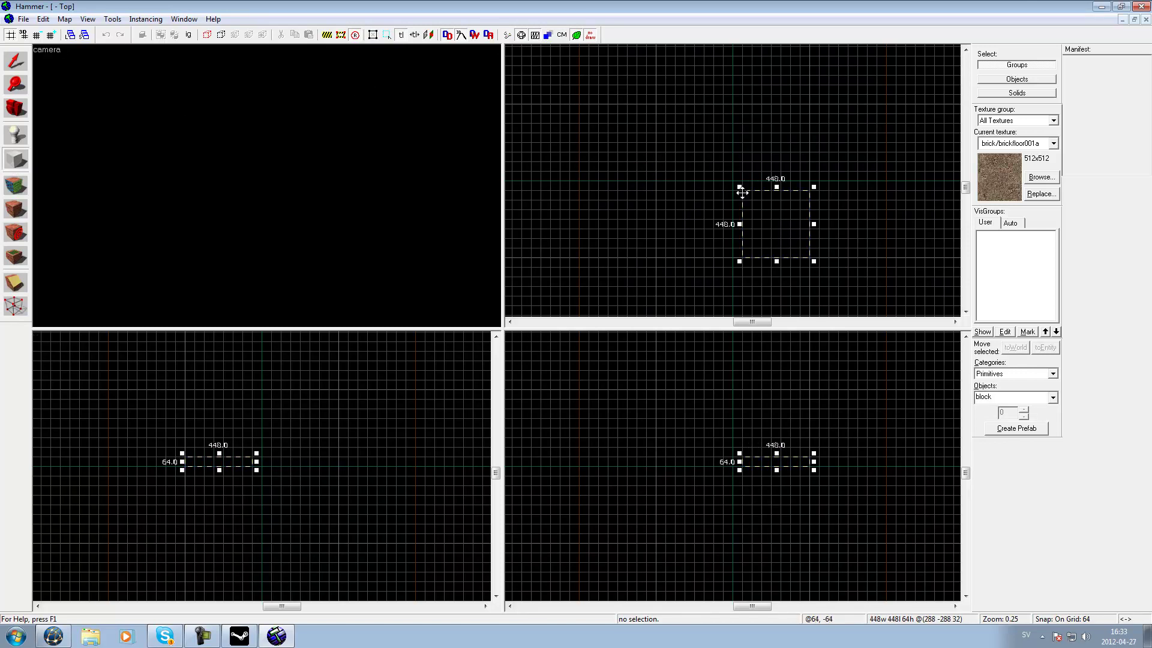
left_click_drag(740, 188, 652, 101)
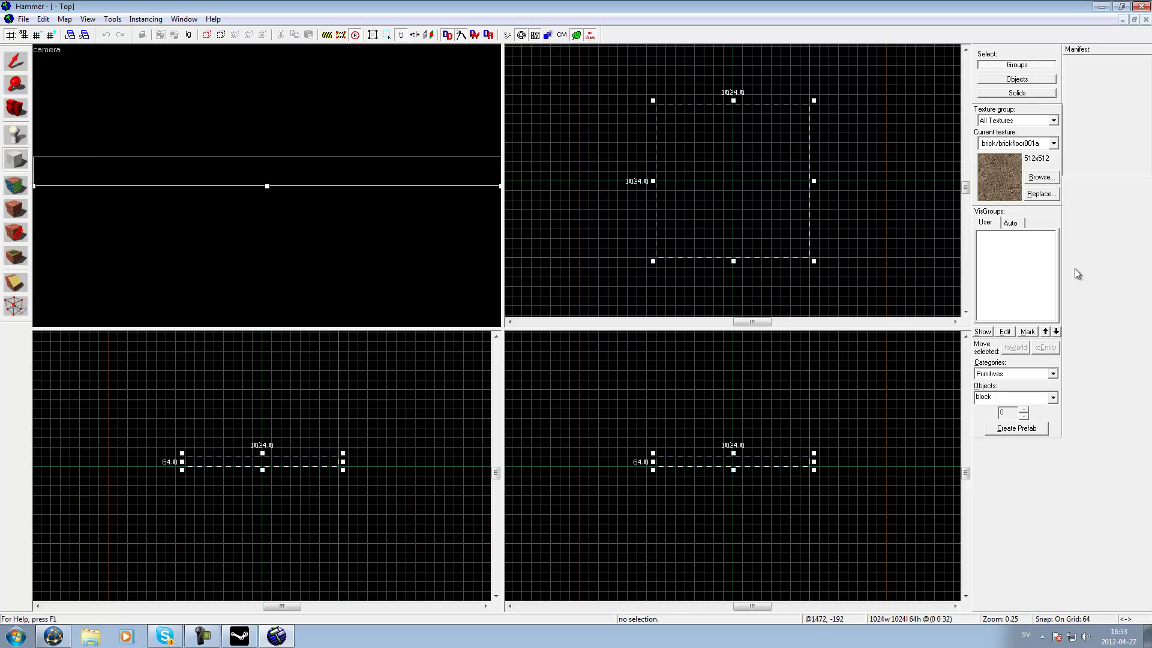
Filter the texture browser for real_ and choose real_metal/metal_blue as the current texture
left_click(1042, 179)
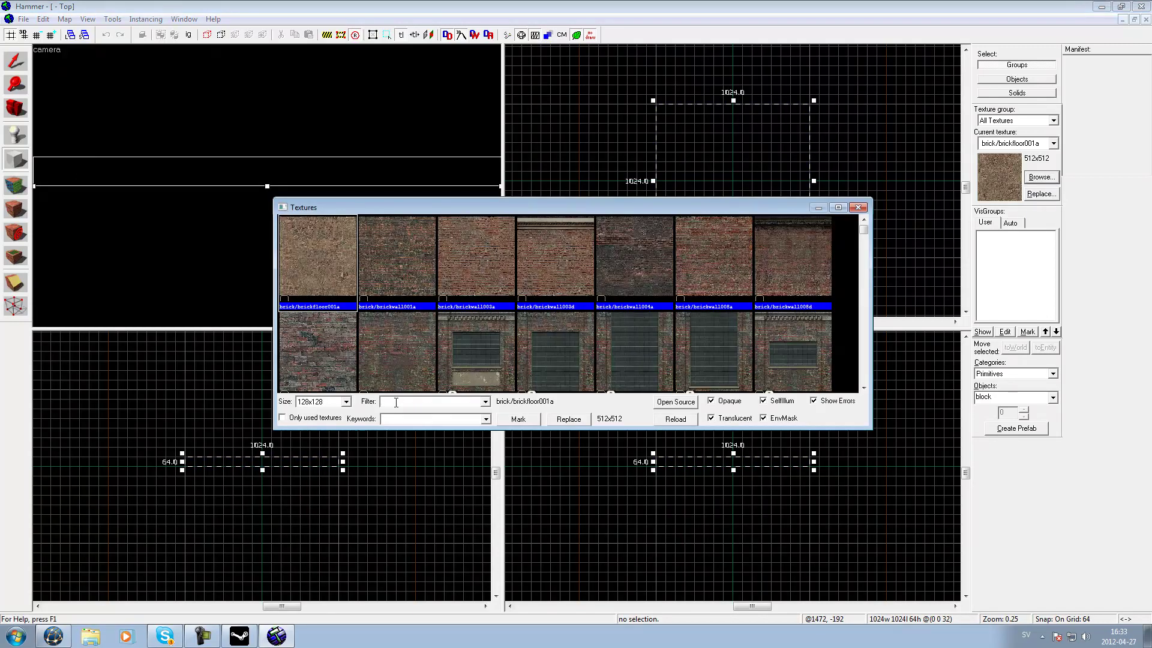
type("real_")
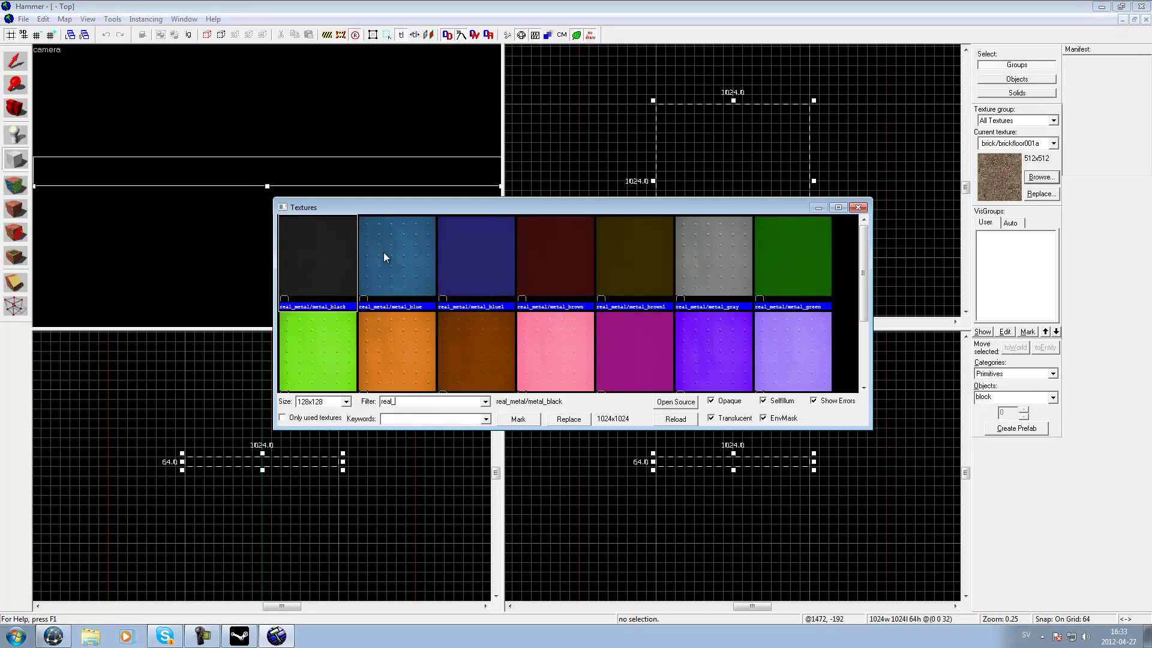
left_click(643, 349)
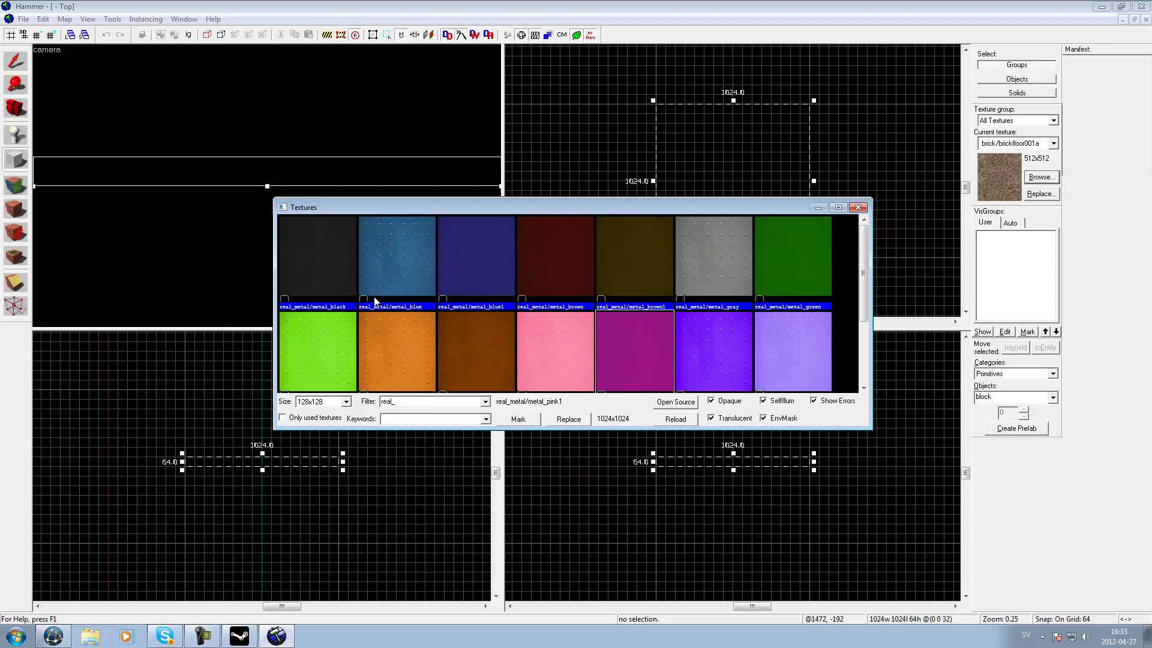
key("Tab")
key("Tab")
key("Tab")
double_click(421, 283)
Turn the outline into a solid block and swing the 3D camera across the studded surface
key("Return")
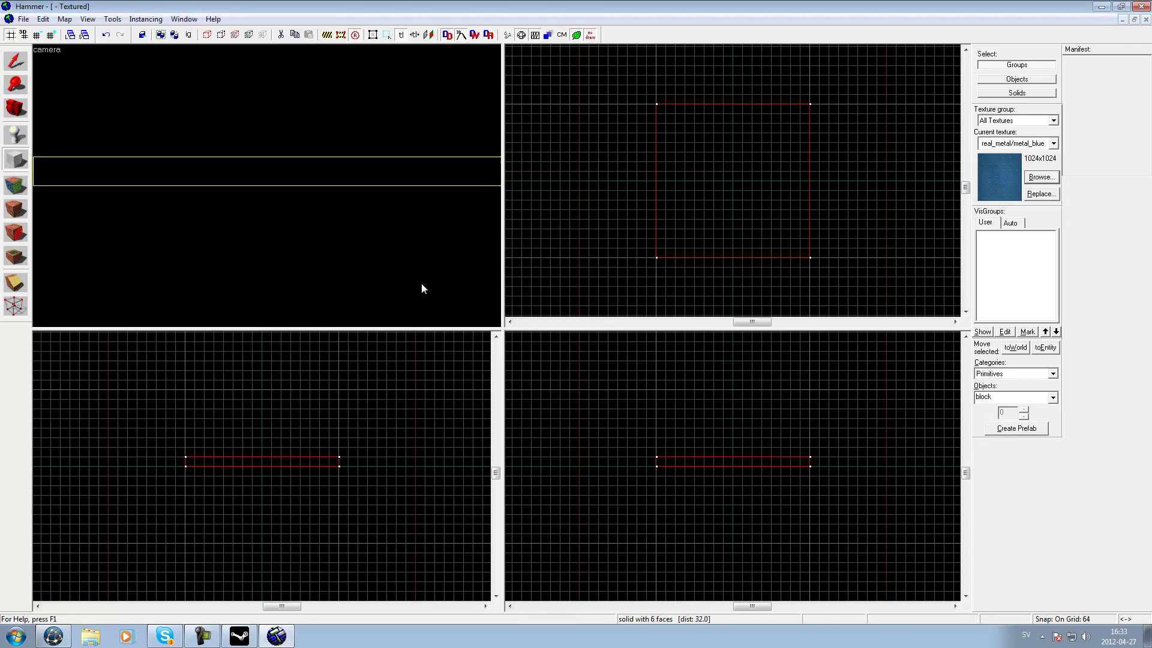
scroll(421, 283, "down", 5)
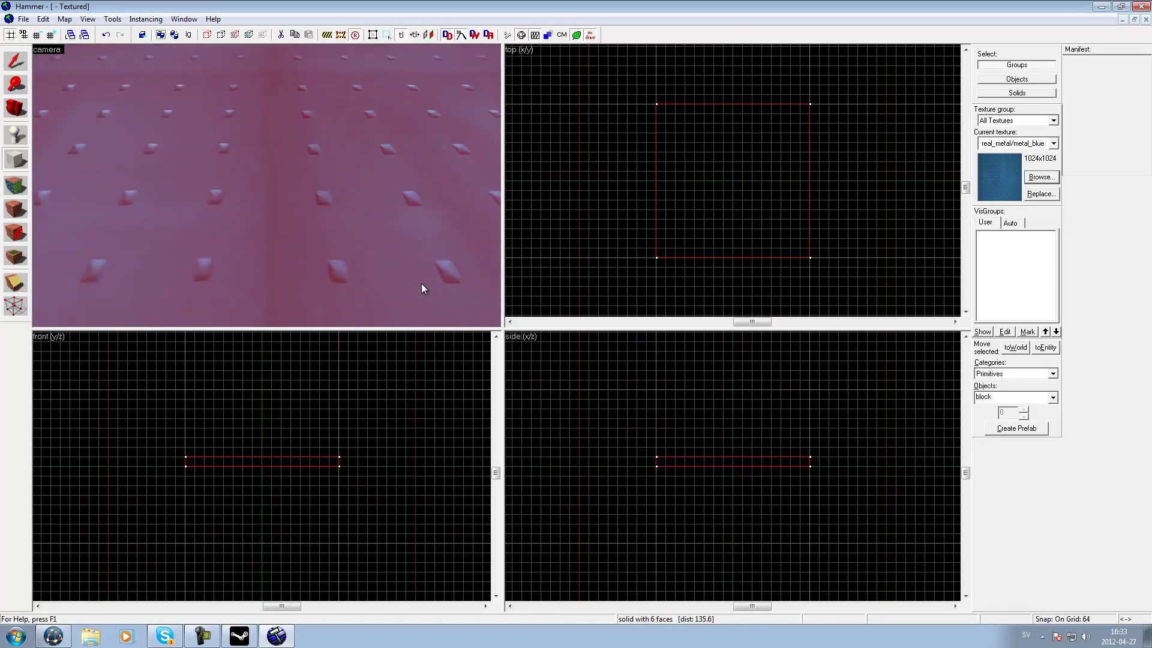
scroll(421, 283, "down", 5)
key("Left")
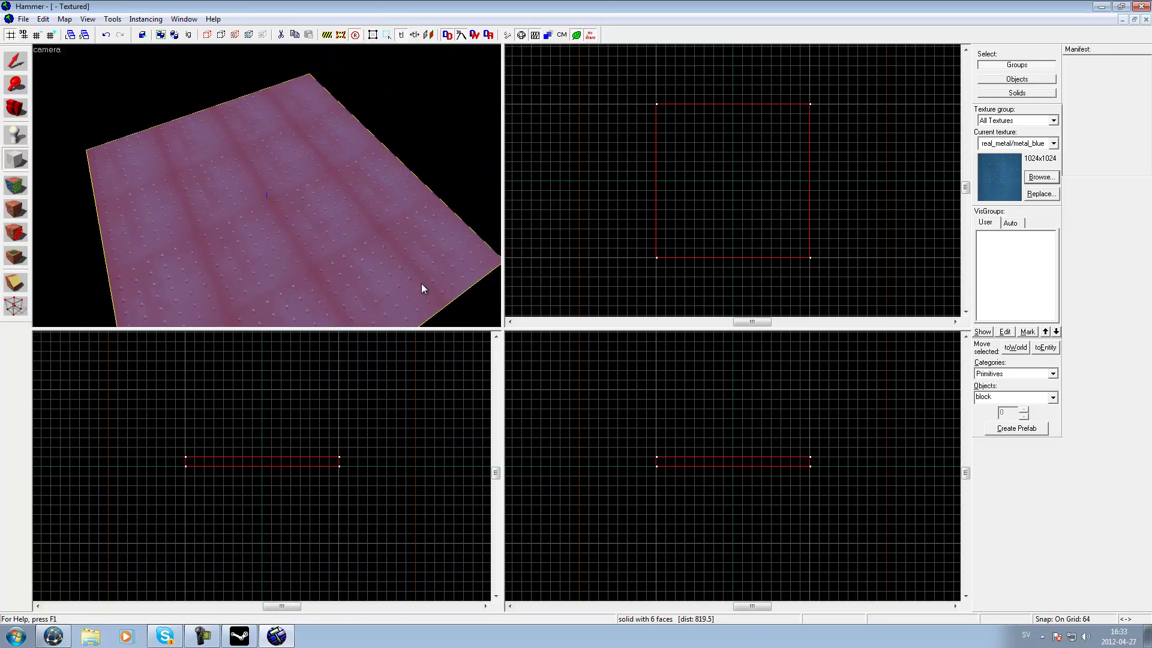
key("Right")
key("Right")
key("Right")
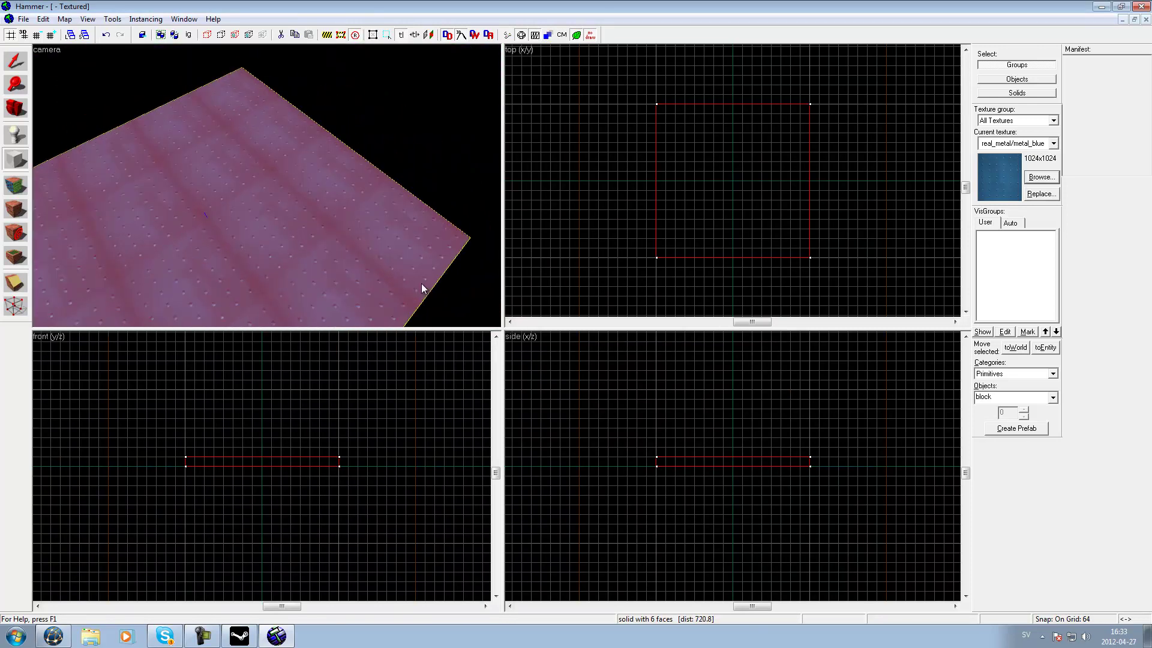
key("Left")
key("Left")
key("Left")
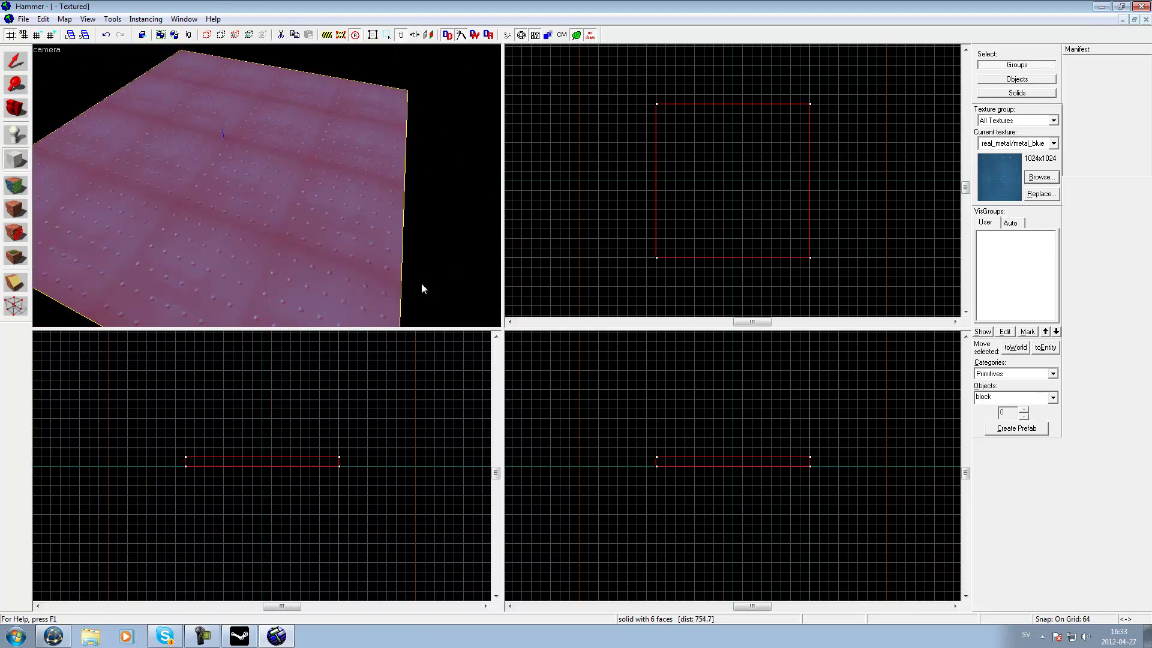
key("Left")
key("Right")
key("Right")
key("Right")
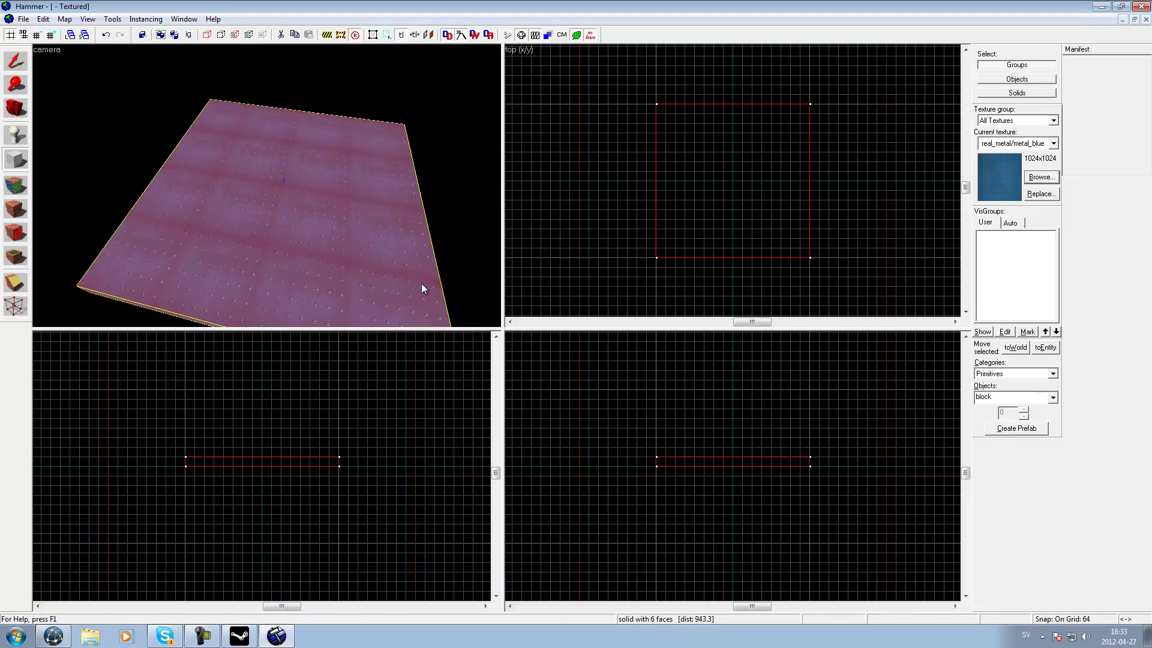
key("Right")
key("Left")
key("Left")
key("Left")
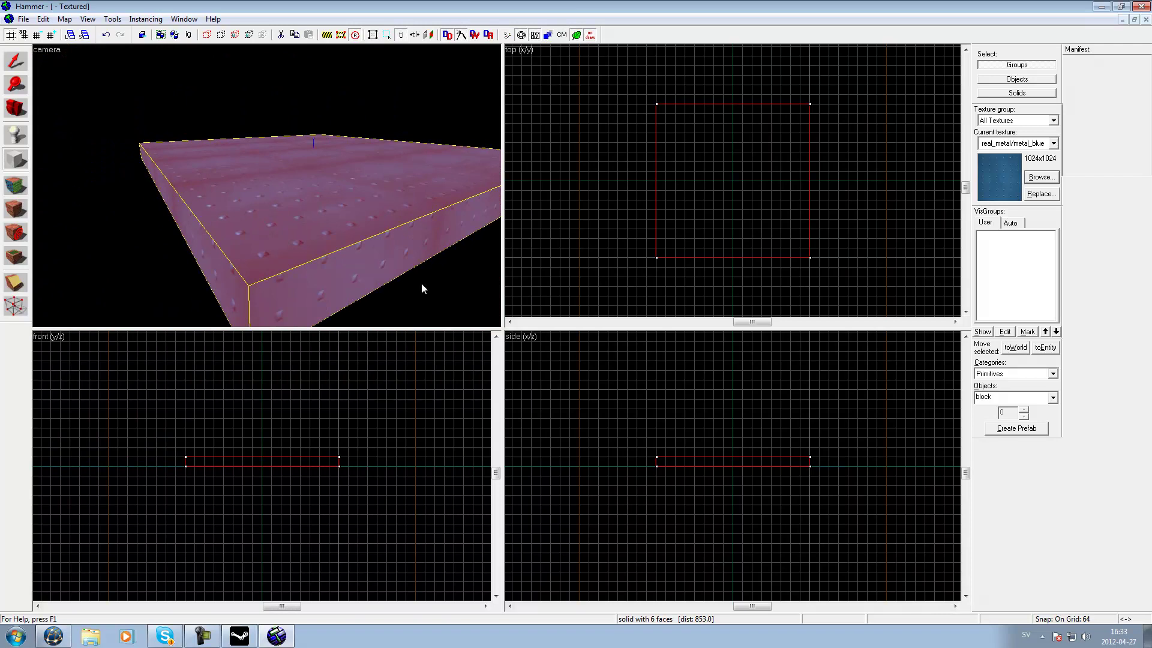
key("Left")
key("Down")
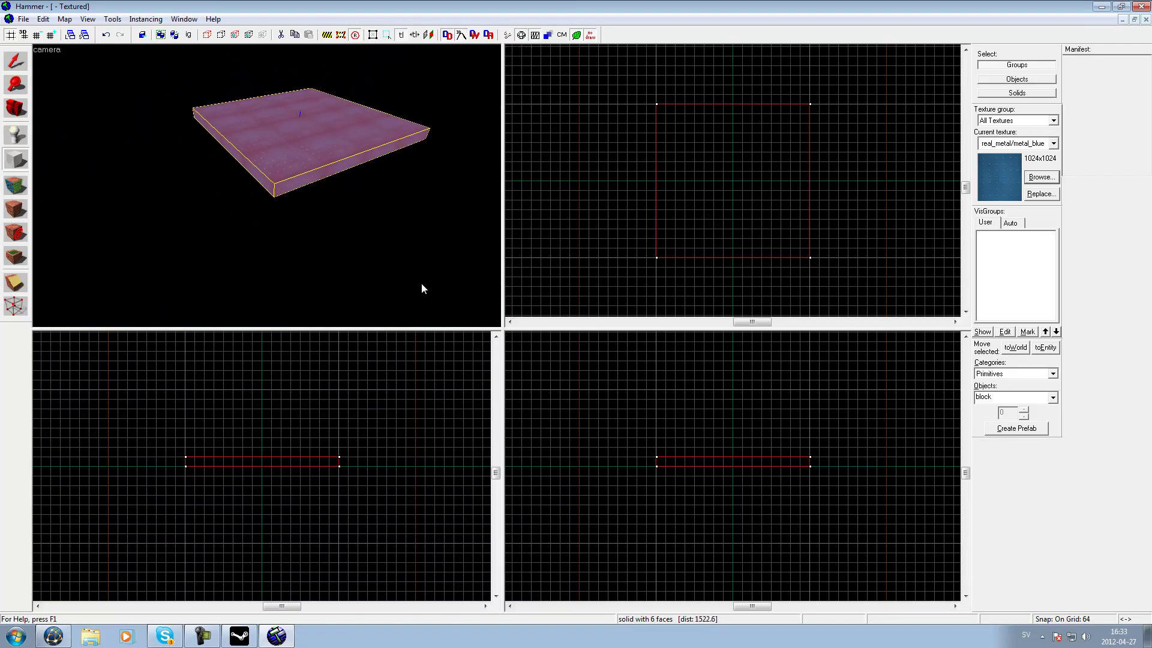
key("Up")
key("Up")
key("Up")
key("Up")
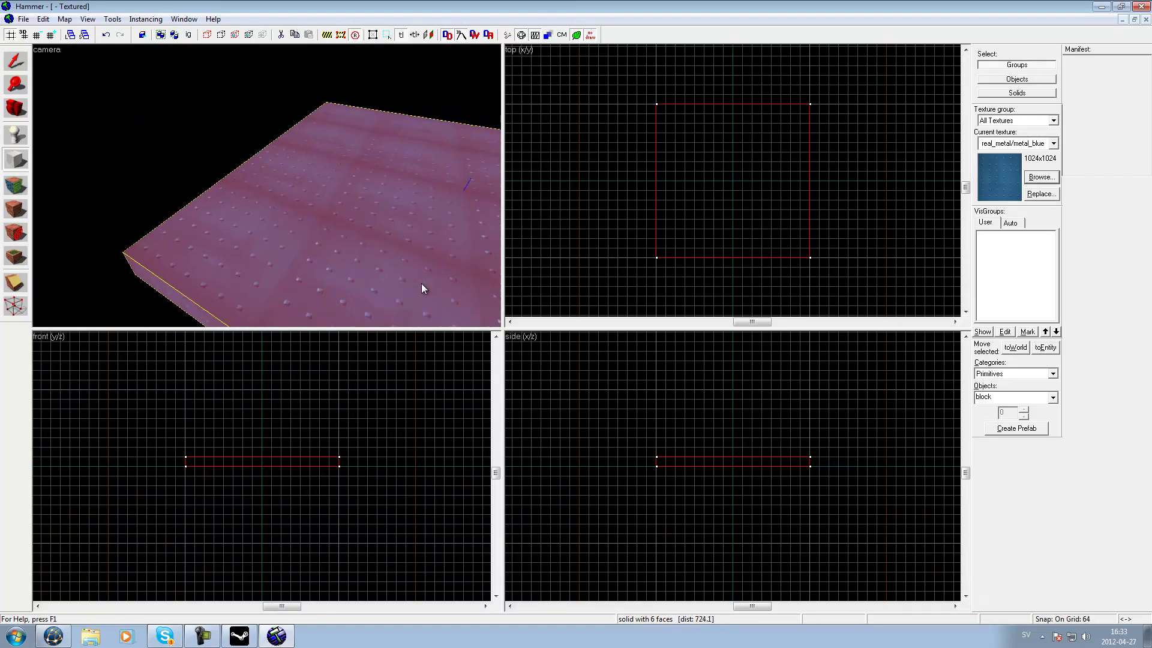
Look down on the slab from overhead and move in close to its floor texture
key("Page_Down")
key("Page_Down")
key("Page_Down")
key("Page_Down")
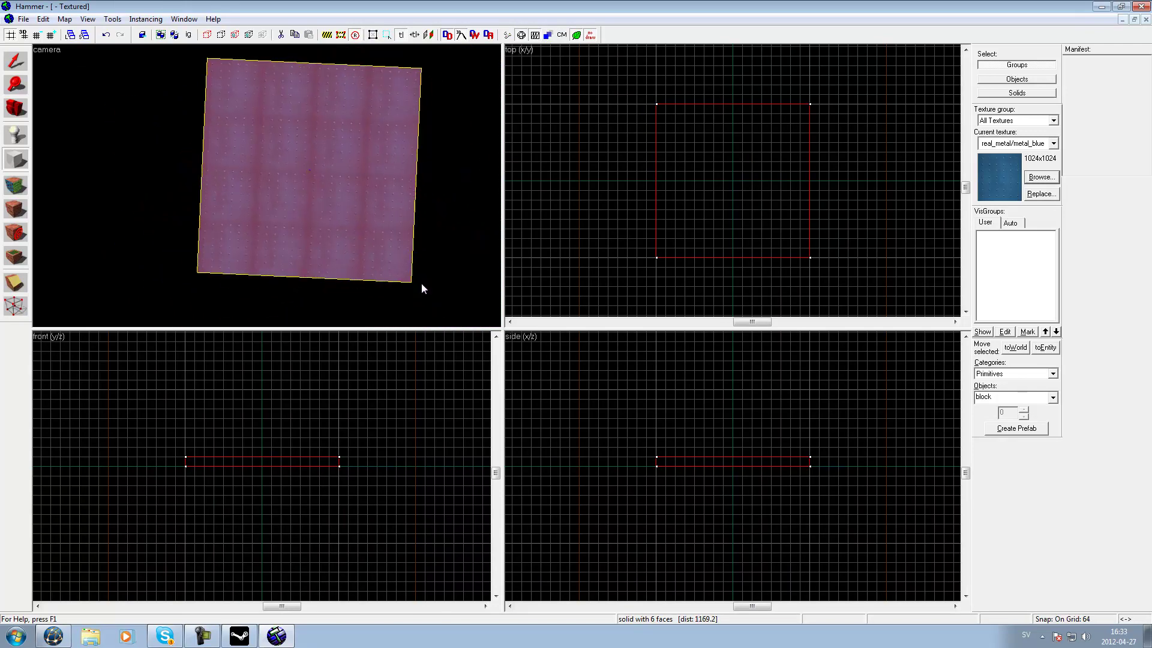
key("Up")
key("Up")
key("Up")
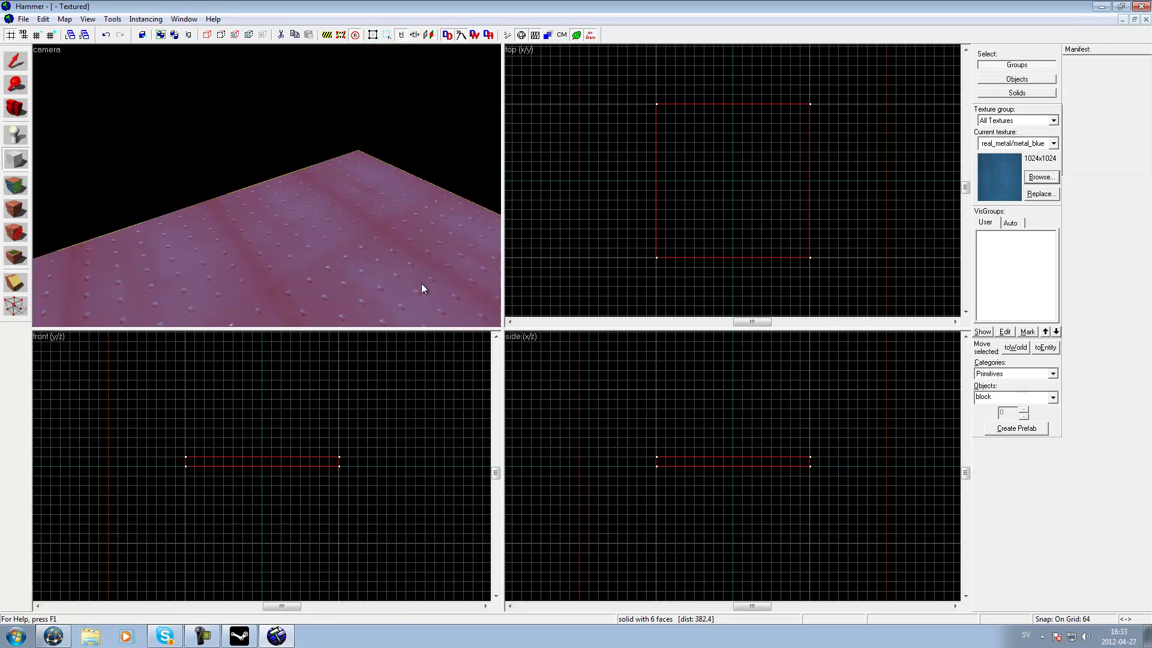
key("Right")
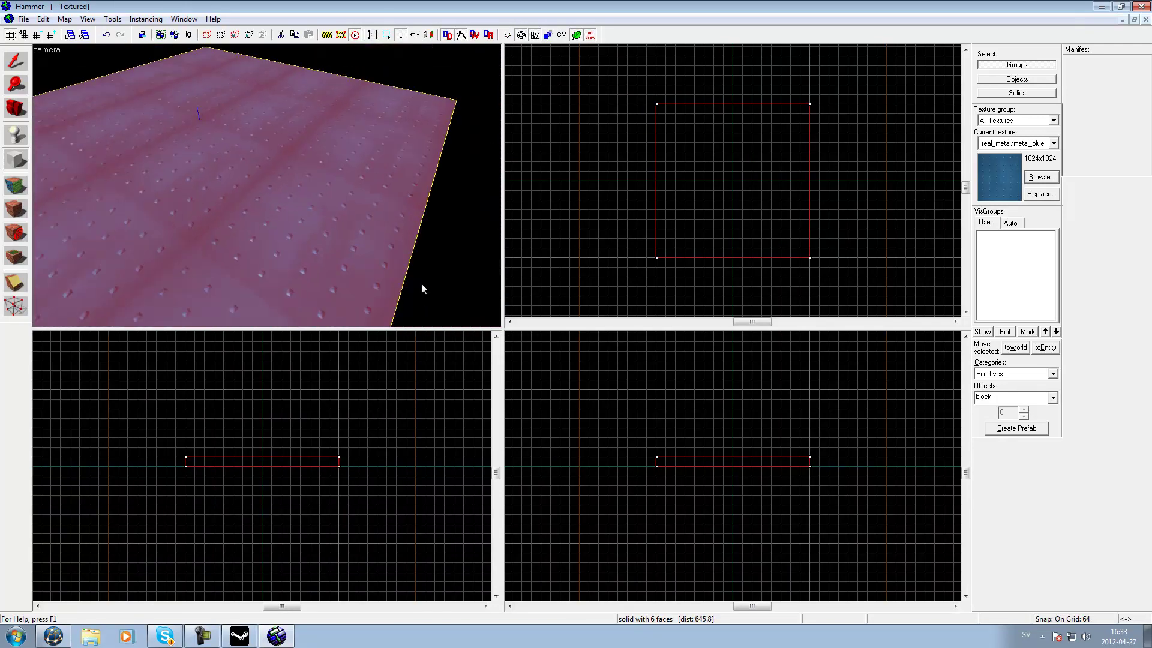
key("Down")
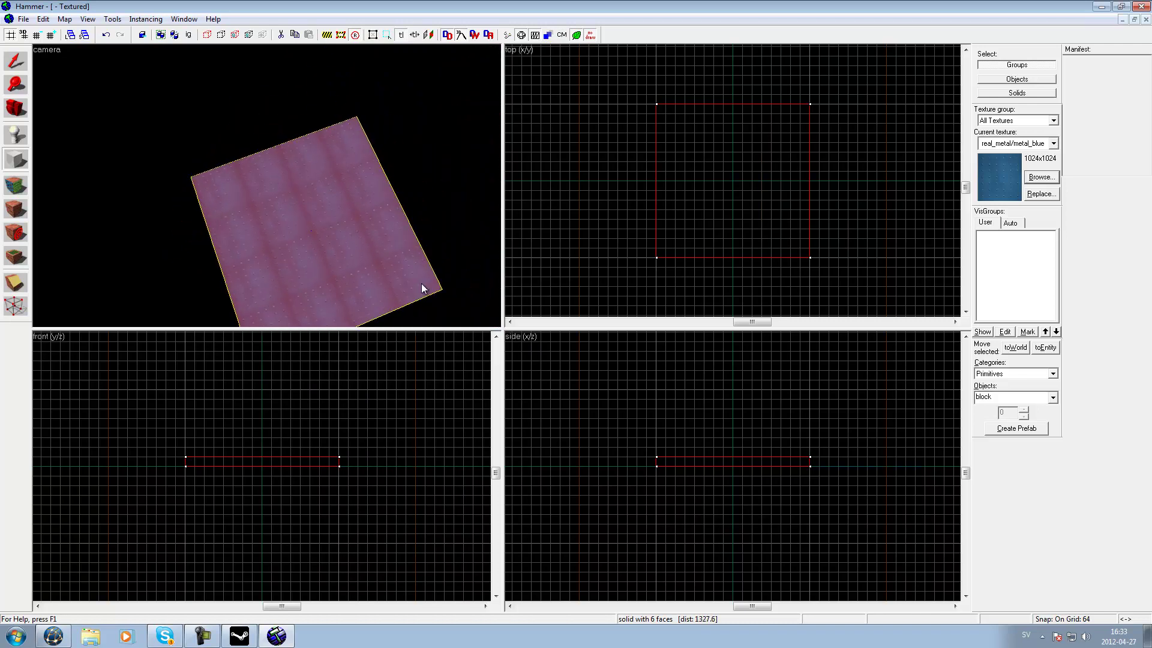
key("Up")
key("w")
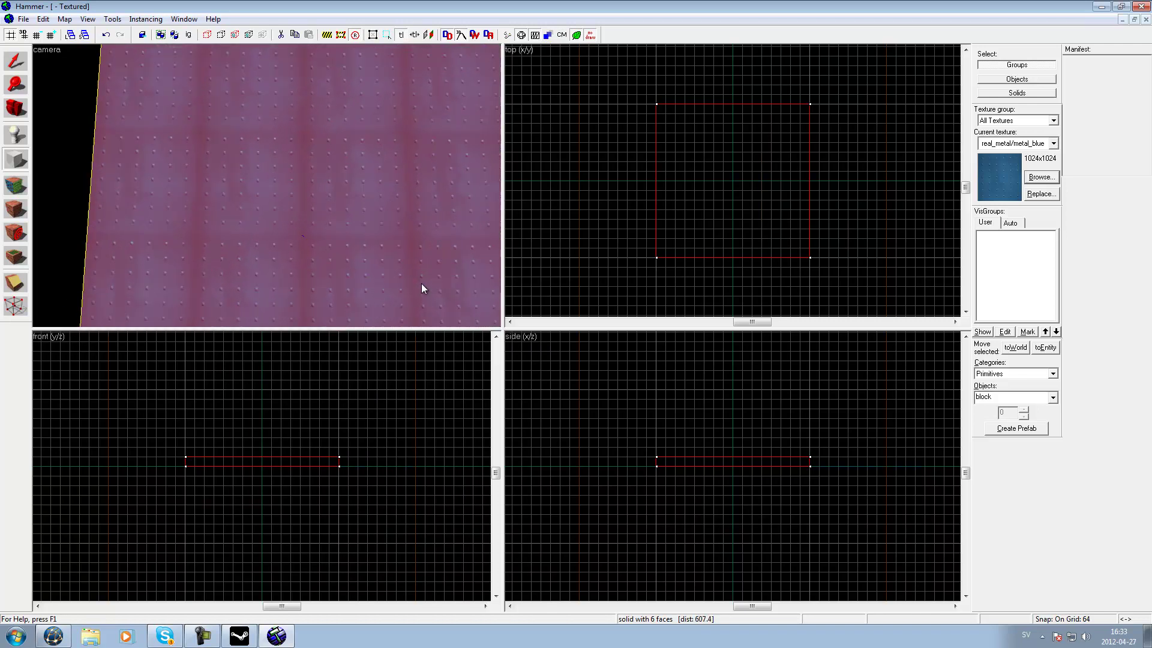
key("Up")
key("Left")
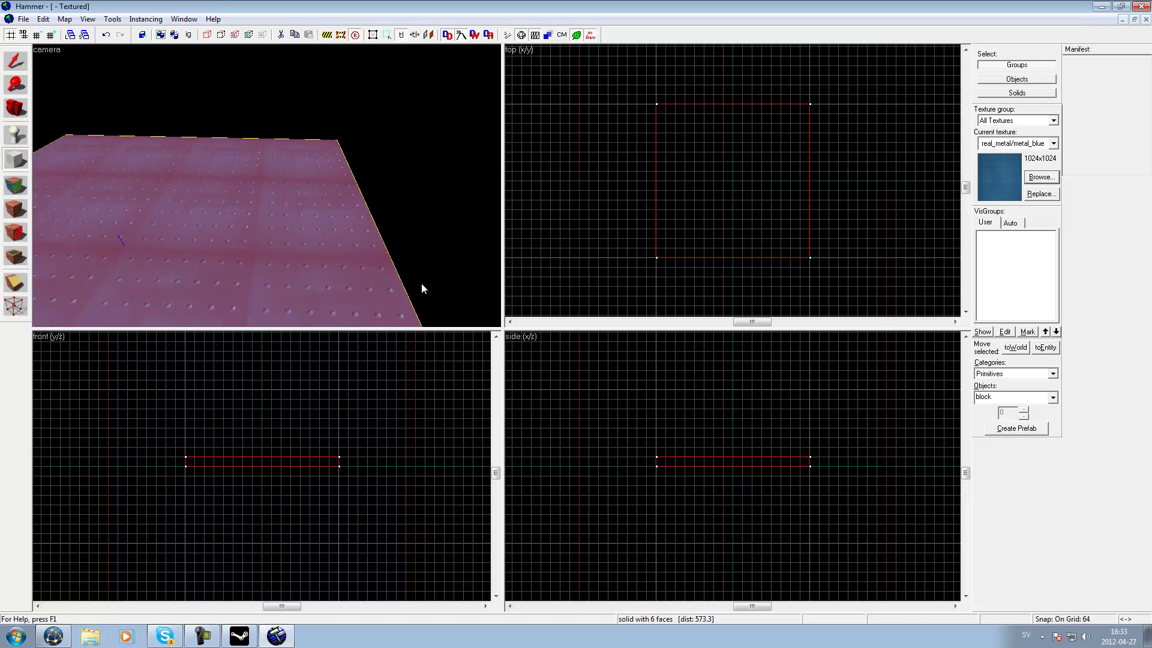
key("Right")
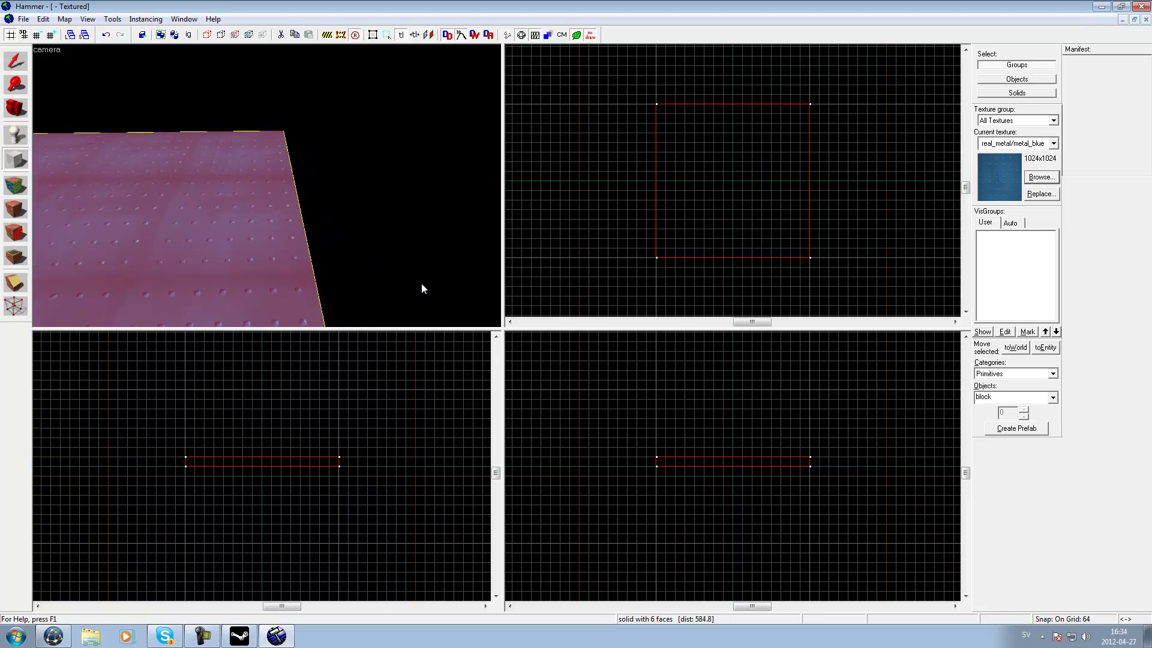
key("Down")
key("Down")
Circle the camera around the slab, ending on a view of its top and side
key("Left")
key("Left")
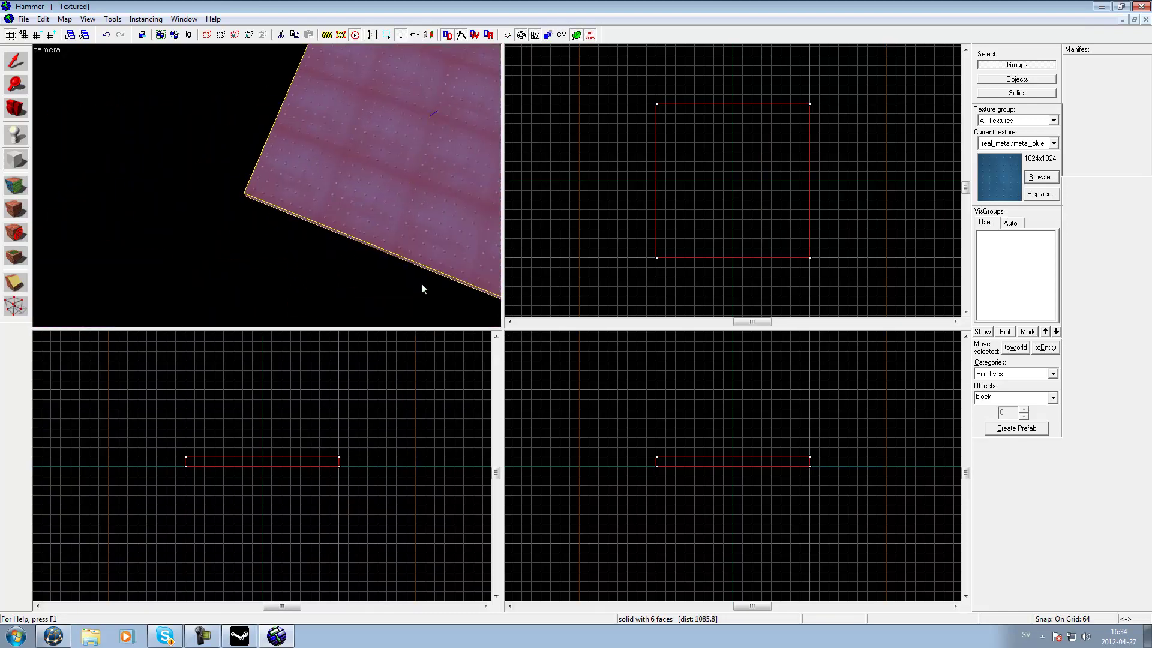
key("Right")
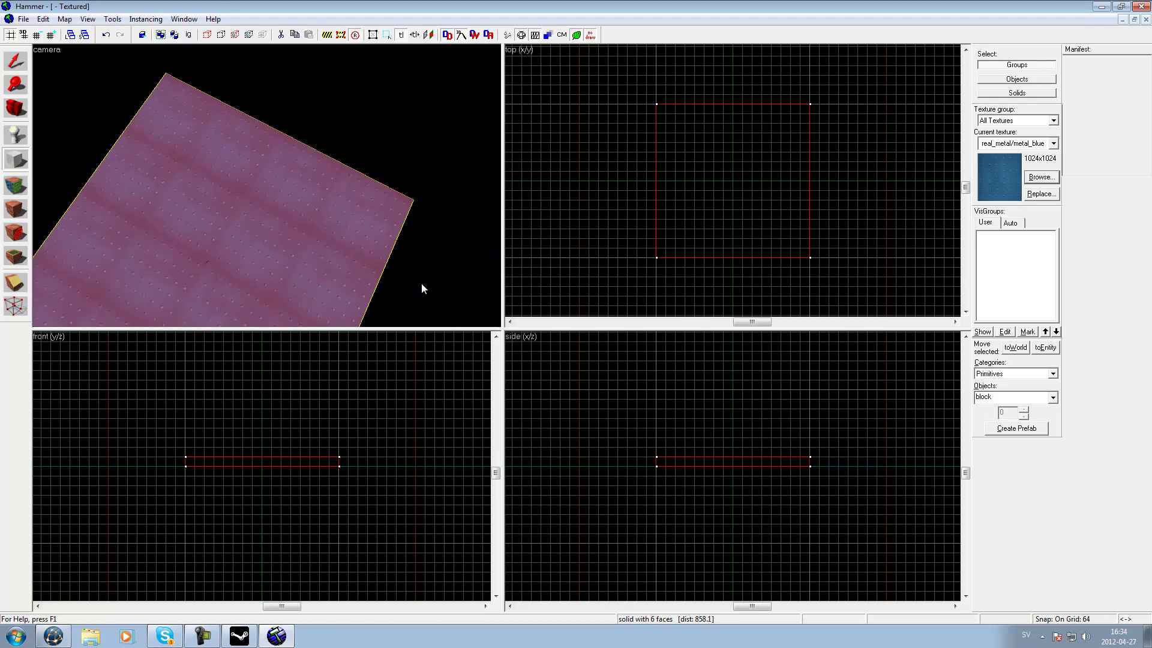
key("Left")
key("Up")
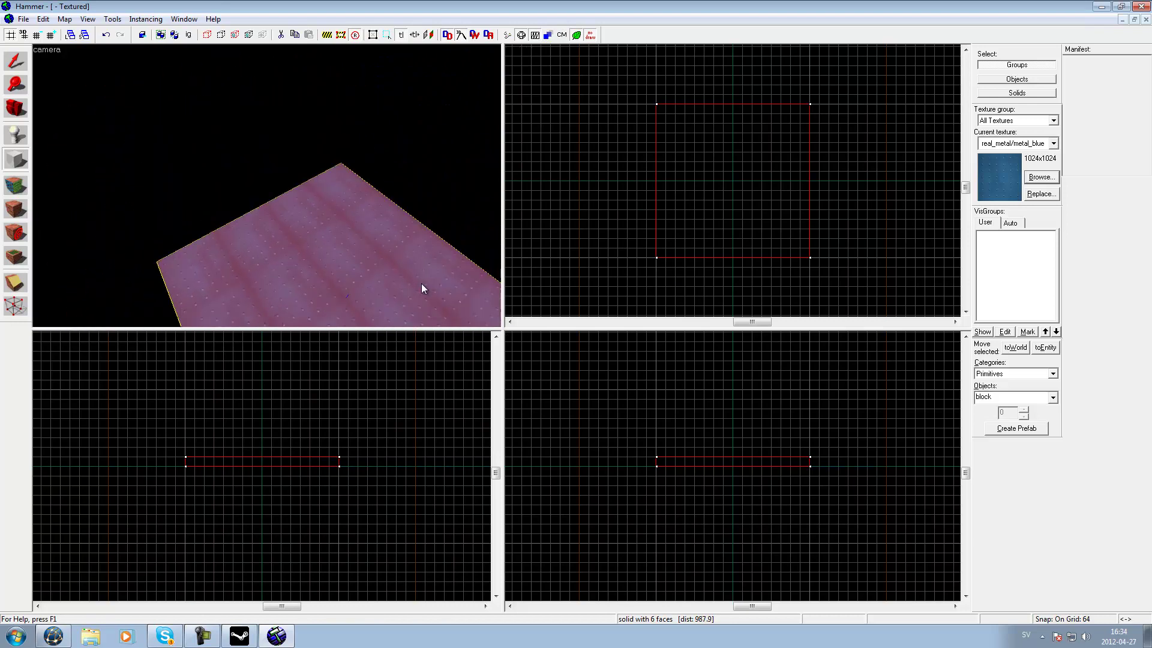
key("Right")
key("Down")
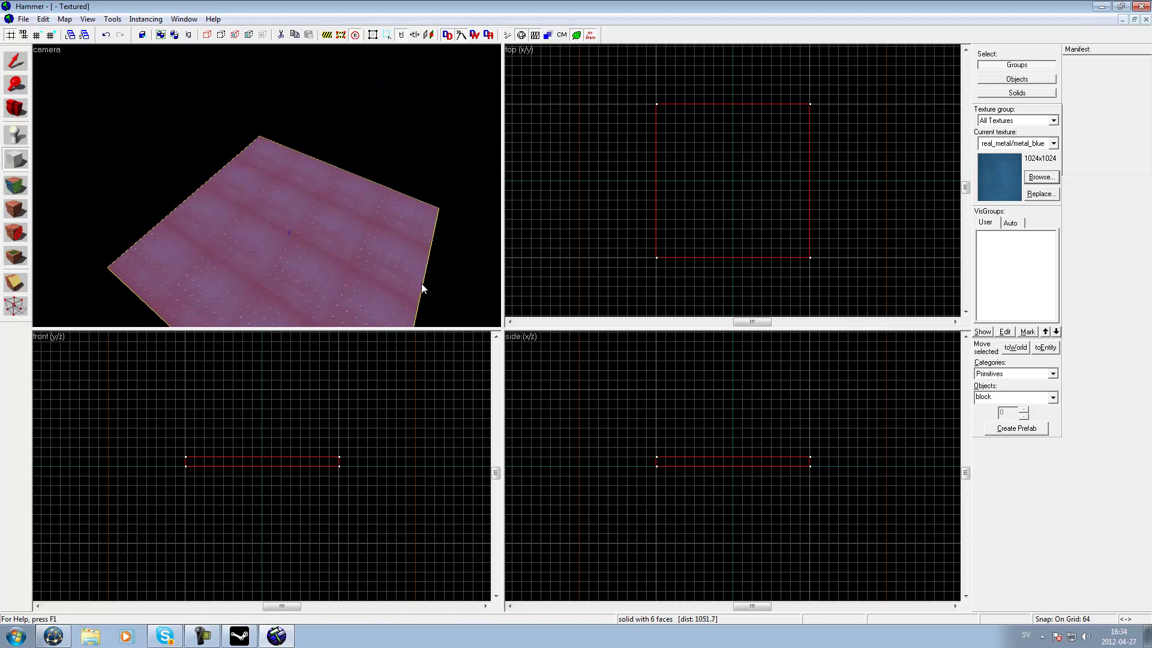
key("Left")
key("Right")
key("Up")
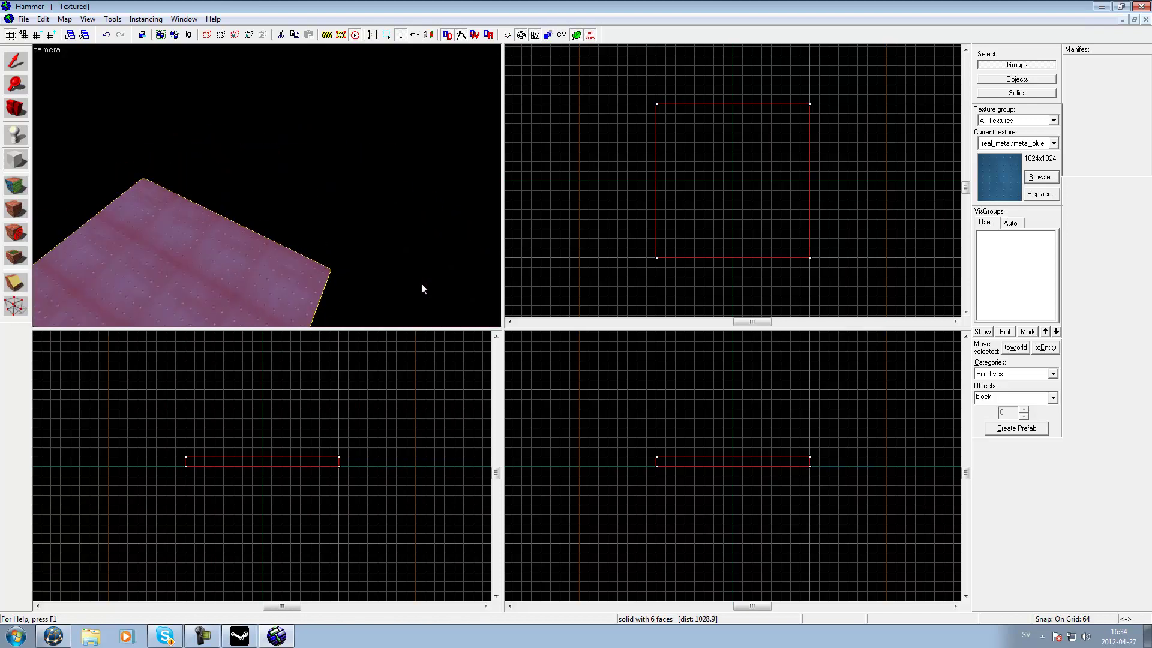
key("Up")
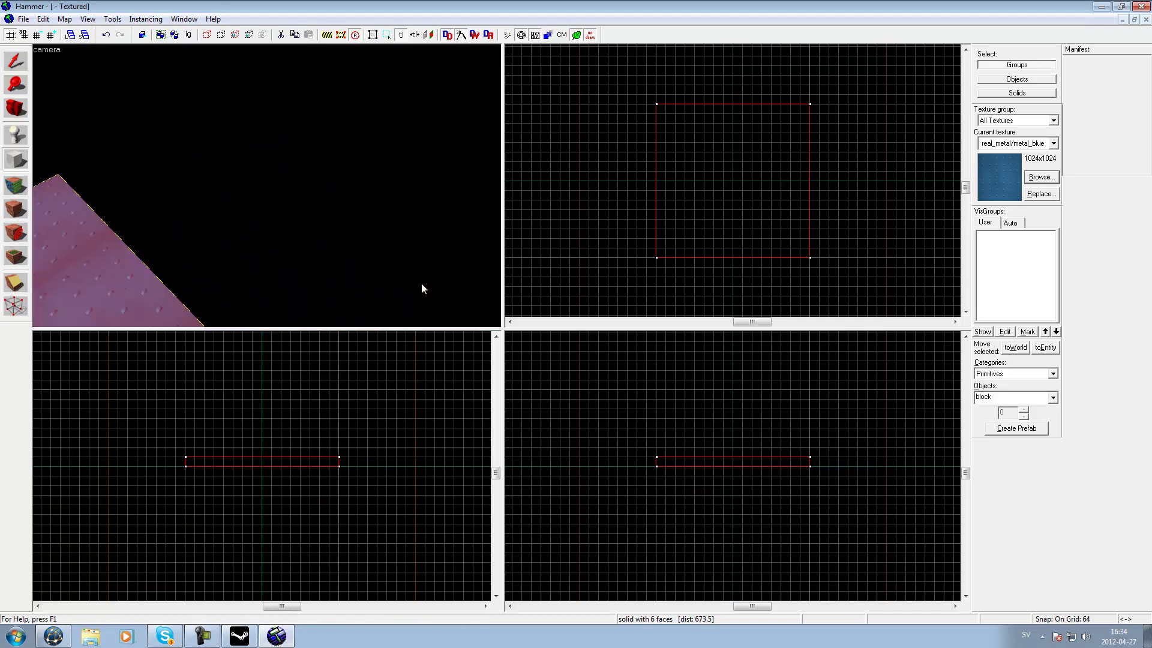
key("Down")
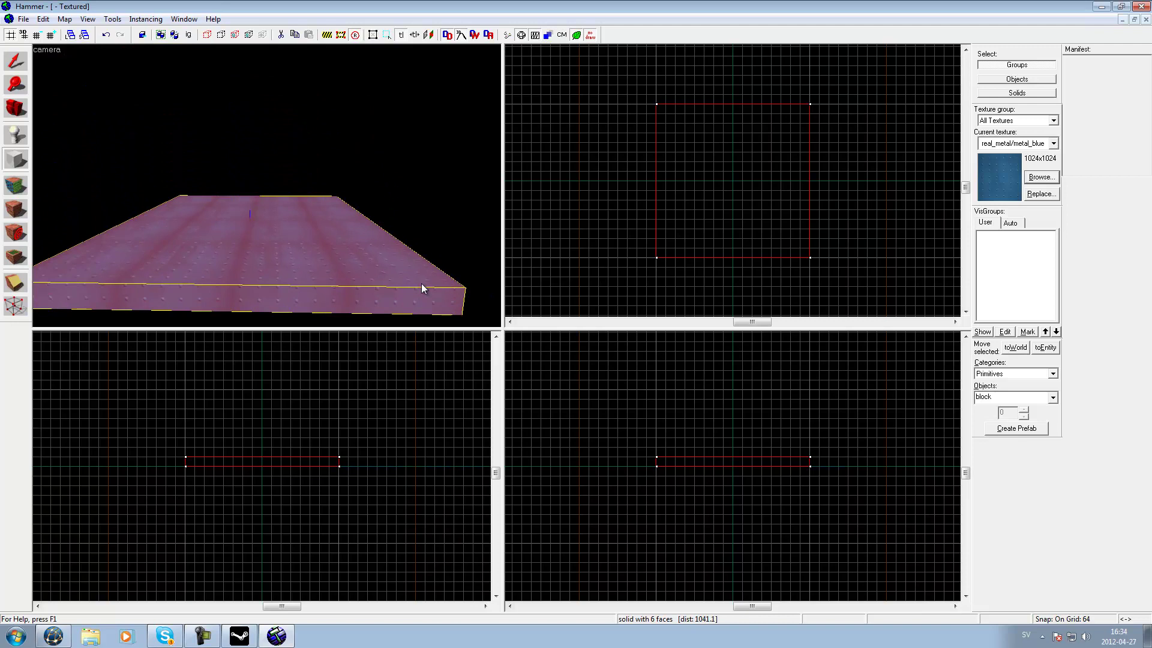
key("Left")
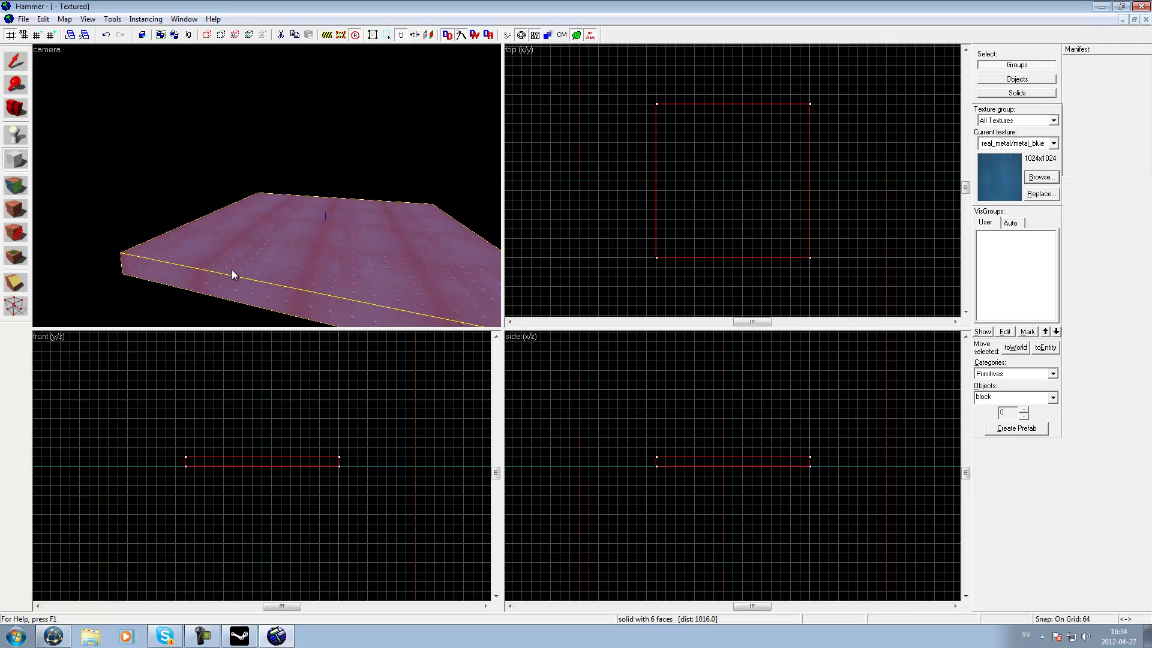